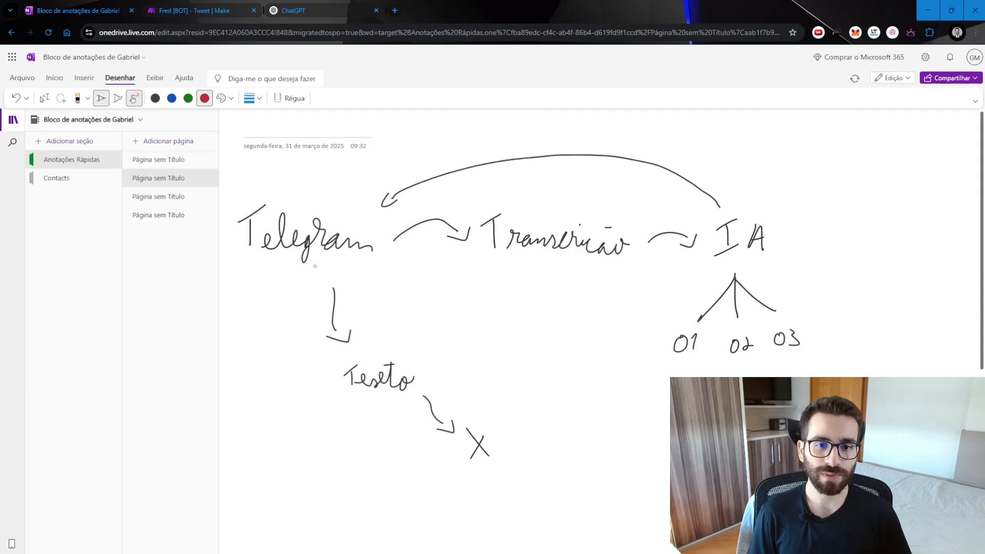
Step: Underline "Telegram", "Transcrição" and "IA" in the flow diagram with red ink
{"action": "left_click_drag", "start_coordinate": [314, 266], "coordinate": [372, 256]}
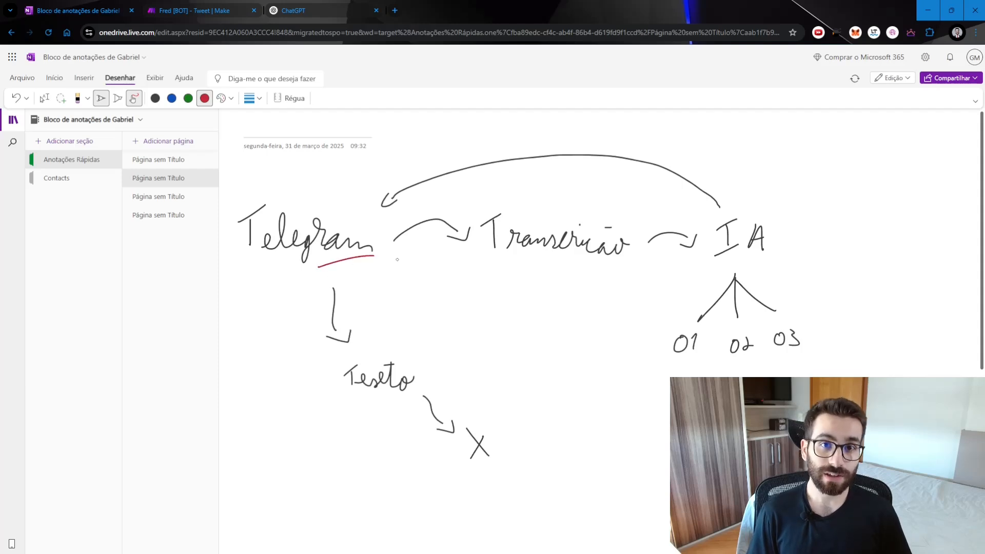
{"action": "left_click_drag", "start_coordinate": [524, 267], "coordinate": [566, 263]}
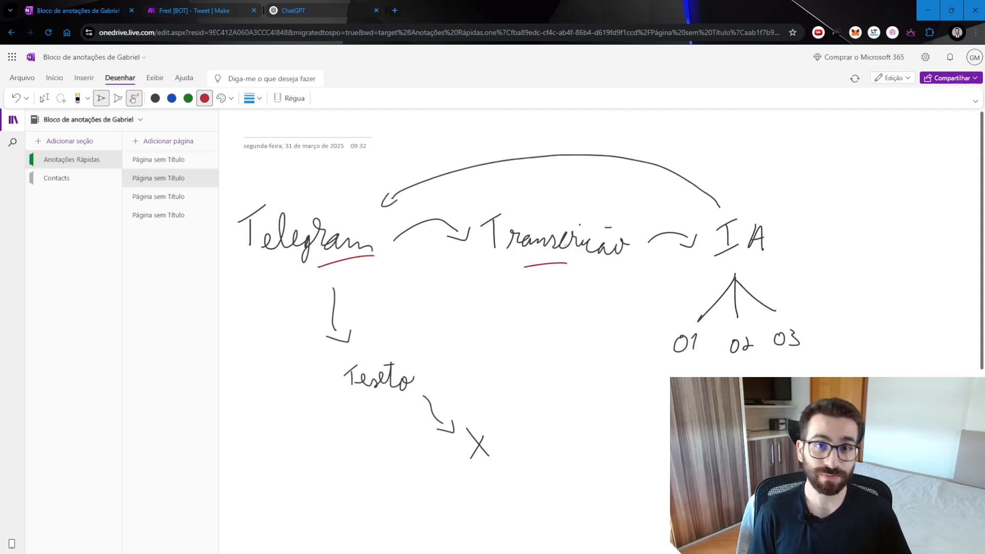
{"action": "left_click_drag", "start_coordinate": [719, 264], "coordinate": [778, 258]}
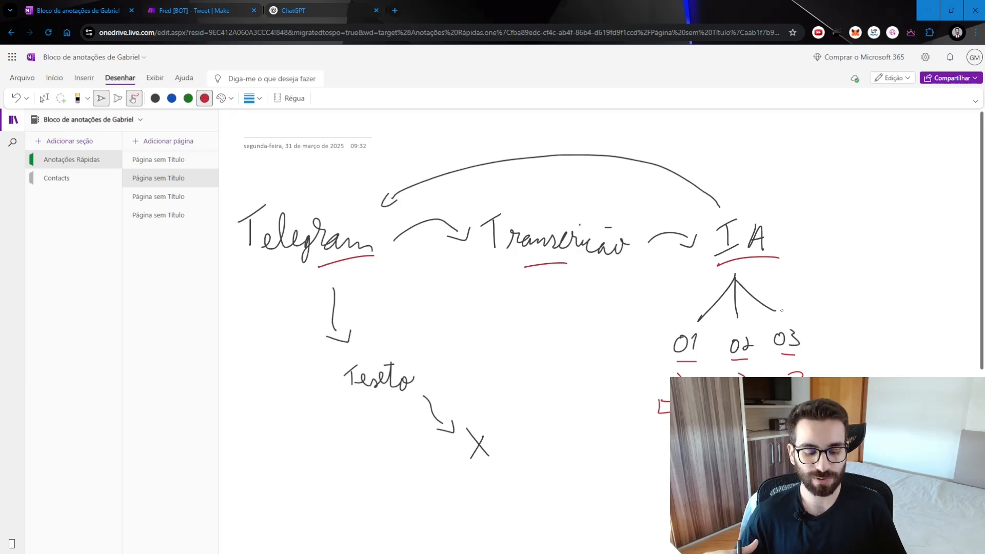
{"action": "left_click", "coordinate": [782, 311]}
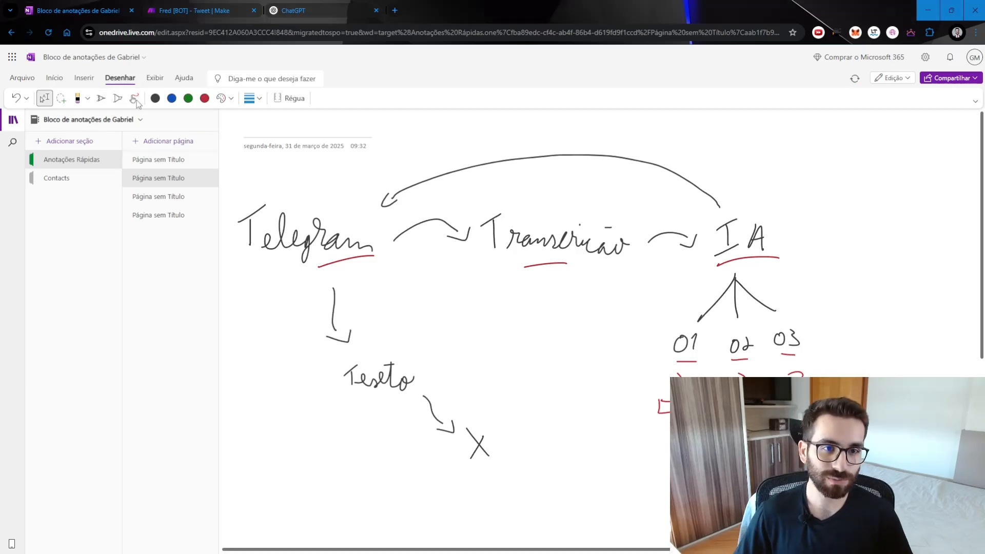
Step: With the red pen, underline "Texto" twice, circle options 01, 02 and 03, and circle and underline the X
{"action": "left_click", "coordinate": [100, 98]}
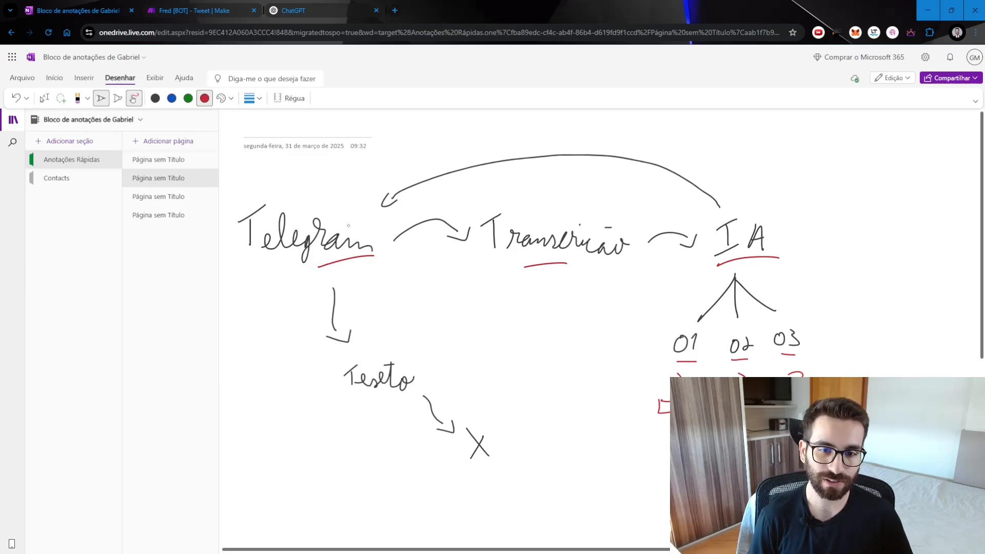
{"action": "left_click_drag", "start_coordinate": [351, 402], "coordinate": [420, 396]}
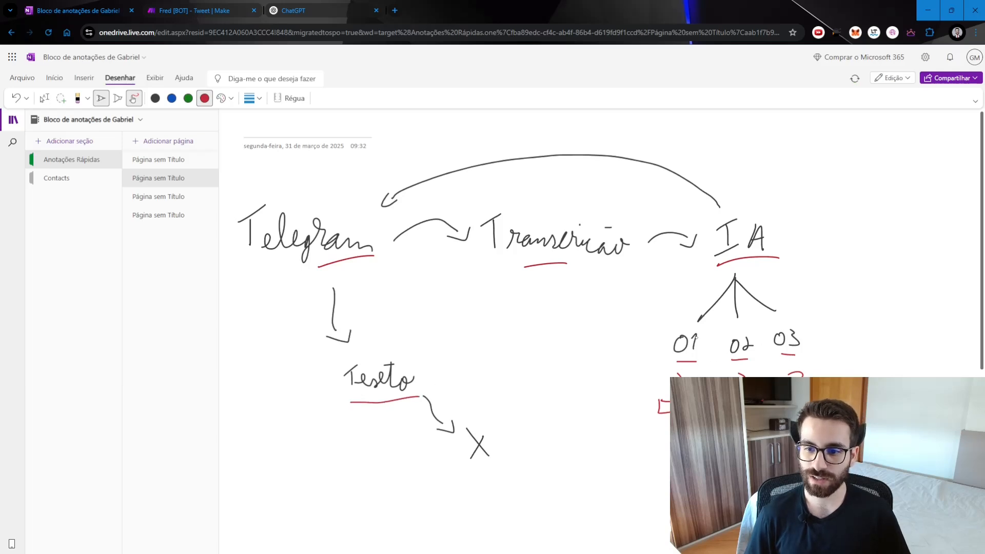
{"action": "mouse_move", "coordinate": [682, 320]}
{"action": "left_mouse_down"}
{"action": "mouse_move", "coordinate": [728, 346]}
{"action": "mouse_move", "coordinate": [804, 324]}
{"action": "left_mouse_up"}
{"action": "left_click_drag", "start_coordinate": [367, 417], "coordinate": [390, 409]}
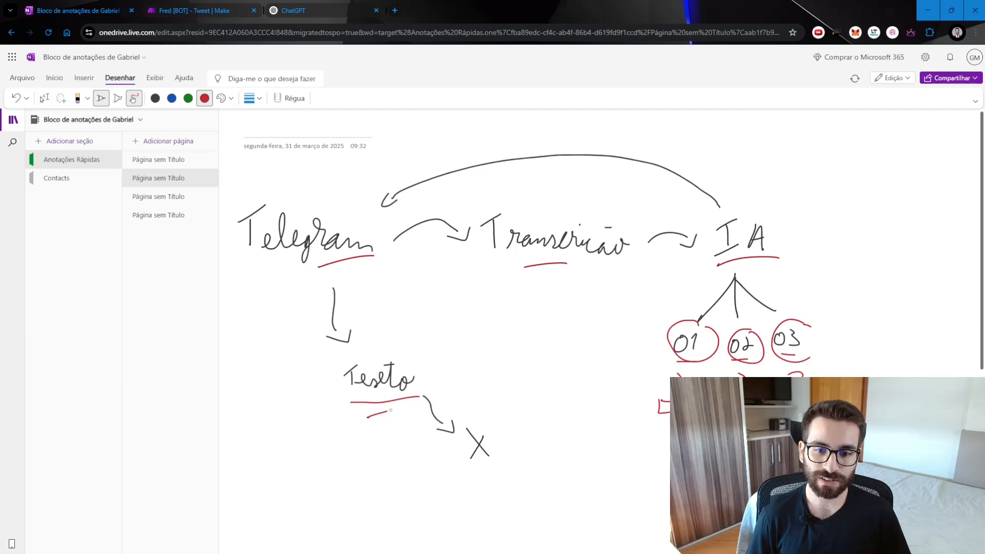
{"action": "mouse_move", "coordinate": [462, 472]}
{"action": "left_mouse_down"}
{"action": "mouse_move", "coordinate": [520, 447]}
{"action": "mouse_move", "coordinate": [502, 458]}
{"action": "left_mouse_up"}
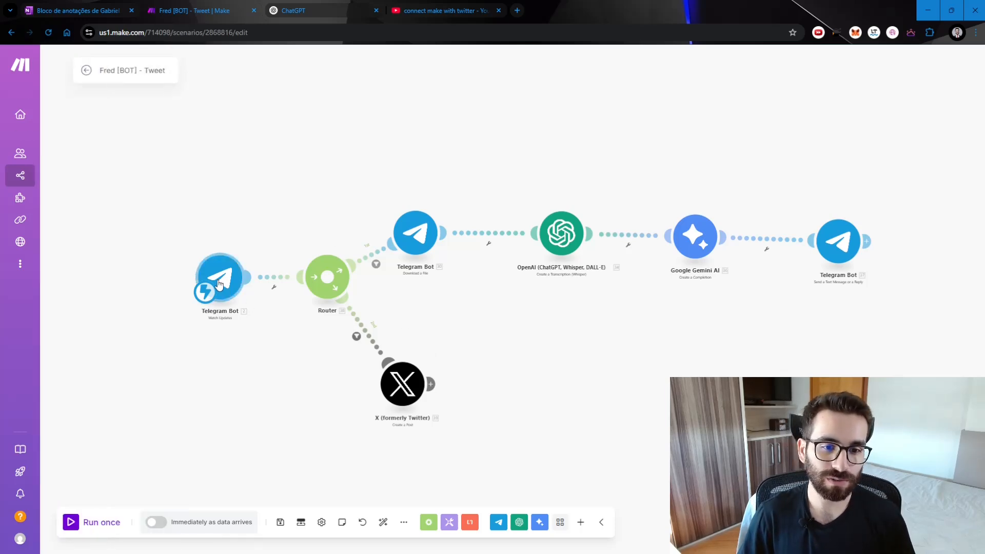
Step: Examine the webhook settings of the Telegram Bot Watch Updates module and close them without changes
{"action": "scroll", "coordinate": [221, 276], "scroll_direction": "up", "scroll_amount": 4}
{"action": "left_click", "coordinate": [221, 276]}
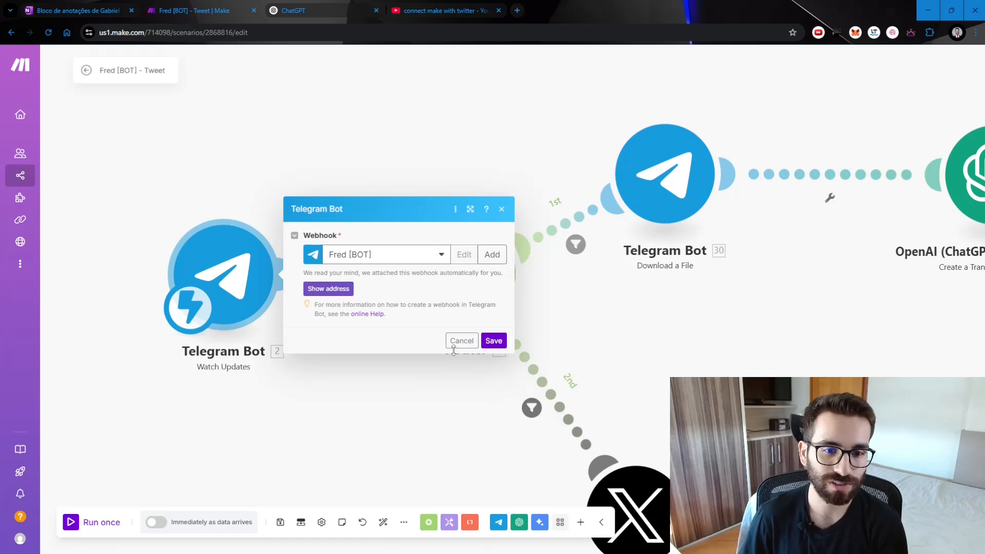
{"action": "left_click", "coordinate": [344, 406]}
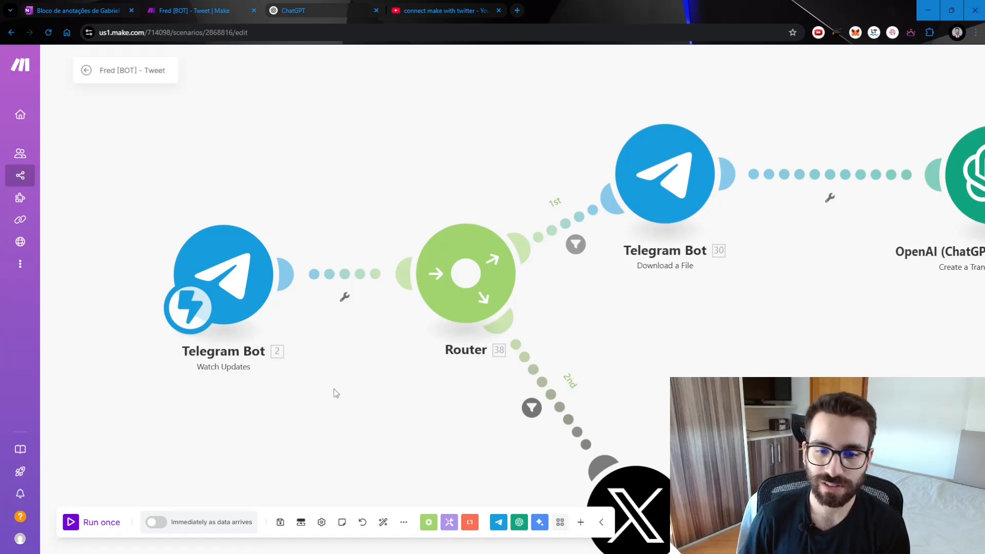
{"action": "left_click", "coordinate": [252, 286]}
{"action": "left_click", "coordinate": [377, 382]}
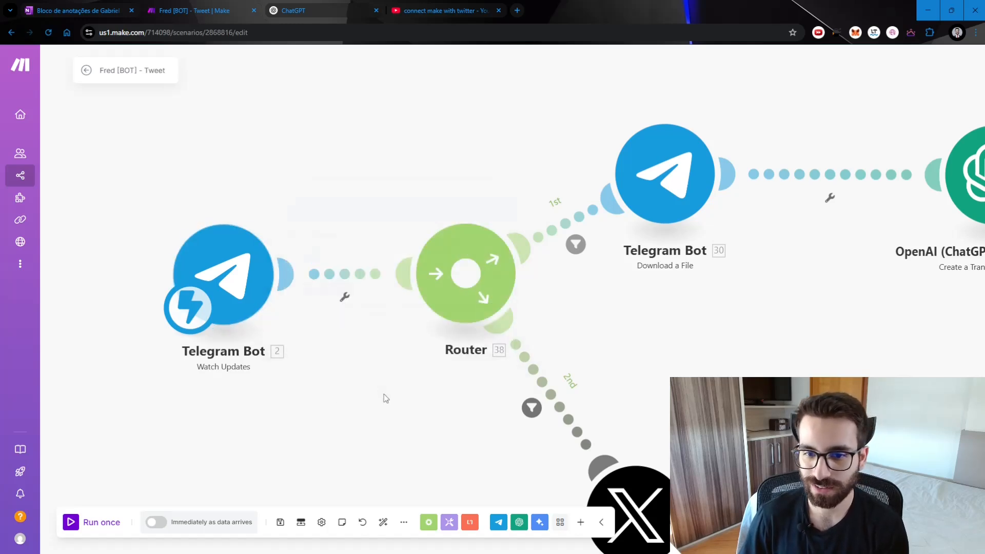
Step: Compare the Router's branches with the hand-drawn flow diagram in OneNote and return to the Make scenario
{"action": "left_click_drag", "start_coordinate": [604, 330], "coordinate": [411, 312]}
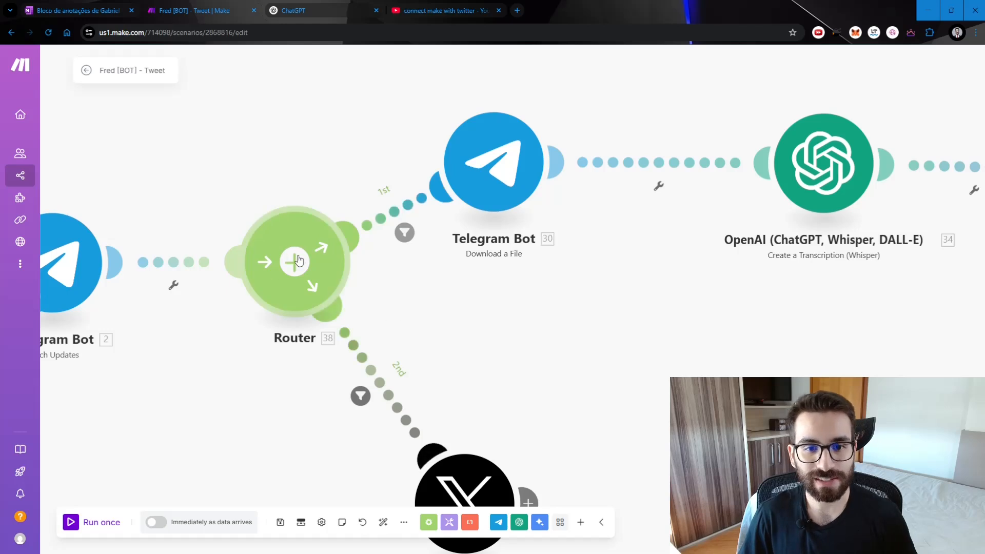
{"action": "scroll", "coordinate": [298, 261], "scroll_direction": "down", "scroll_amount": 3}
{"action": "key", "text": "ctrl+1"}
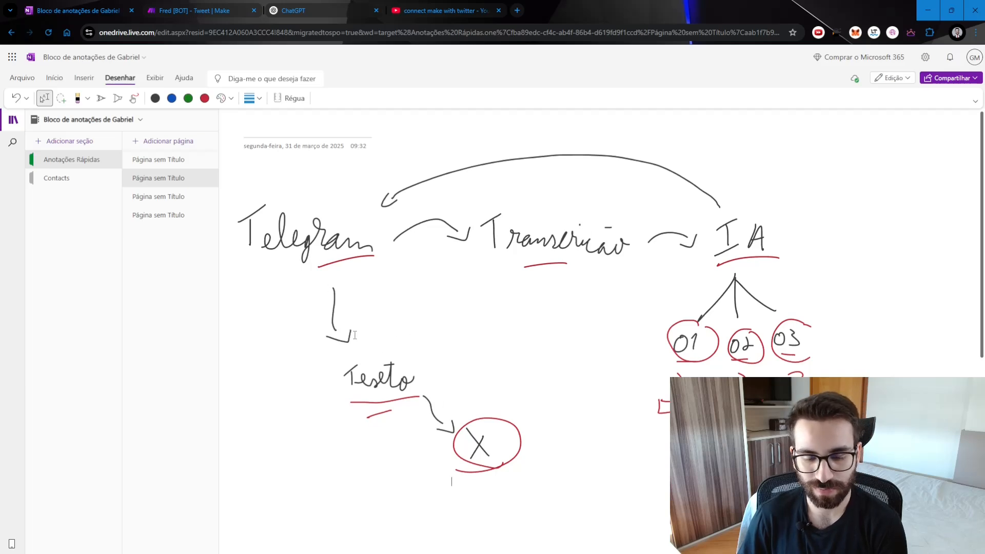
{"action": "left_click", "coordinate": [209, 7]}
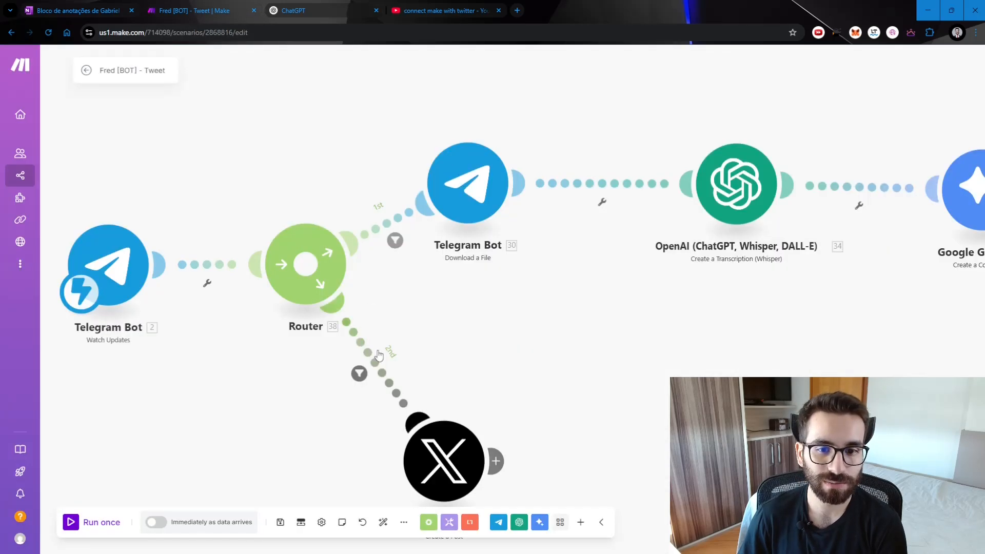
Step: Examine the filter conditions on the Router's routes to X and to the Telegram Bot Download a File module
{"action": "left_click", "coordinate": [359, 374]}
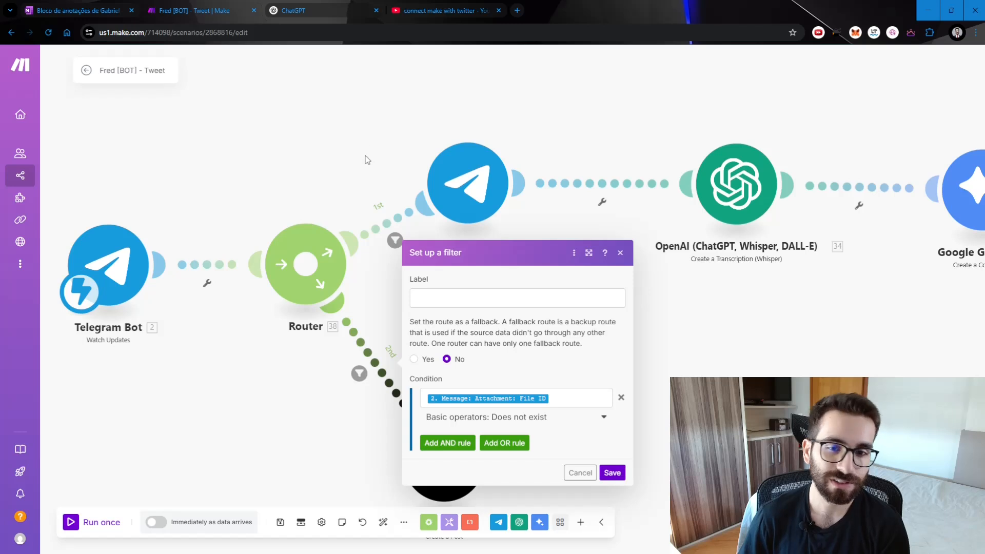
{"action": "left_click", "coordinate": [370, 168]}
{"action": "left_click", "coordinate": [395, 240]}
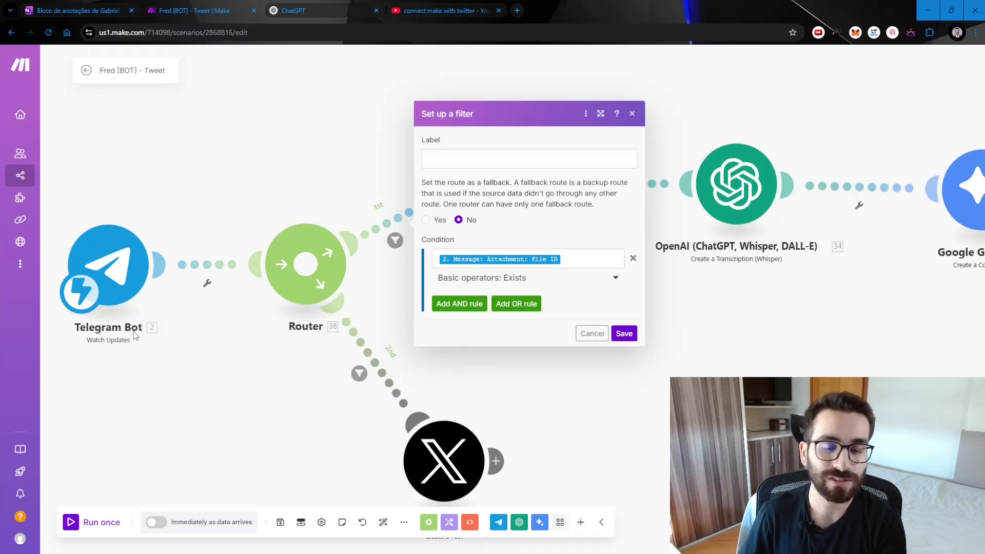
{"action": "key", "text": "Escape"}
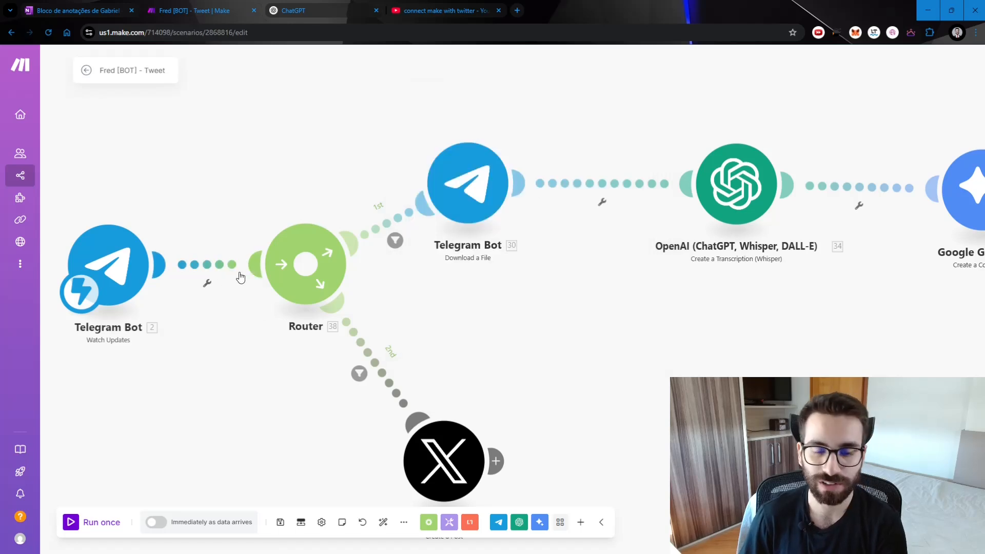
Step: Add a third route from the Router and delete its empty module
{"action": "left_click", "coordinate": [304, 256]}
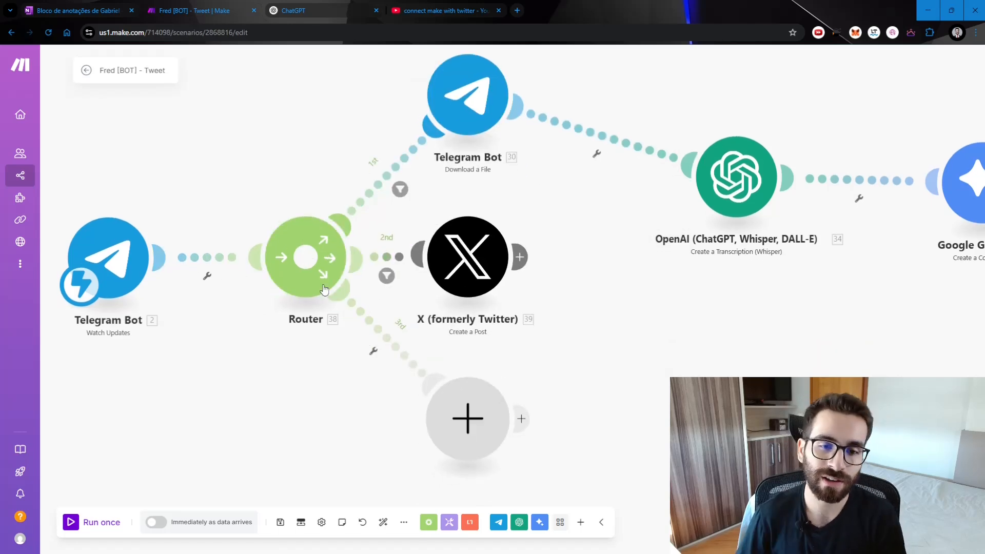
{"action": "right_click", "coordinate": [508, 446]}
{"action": "left_click", "coordinate": [523, 442]}
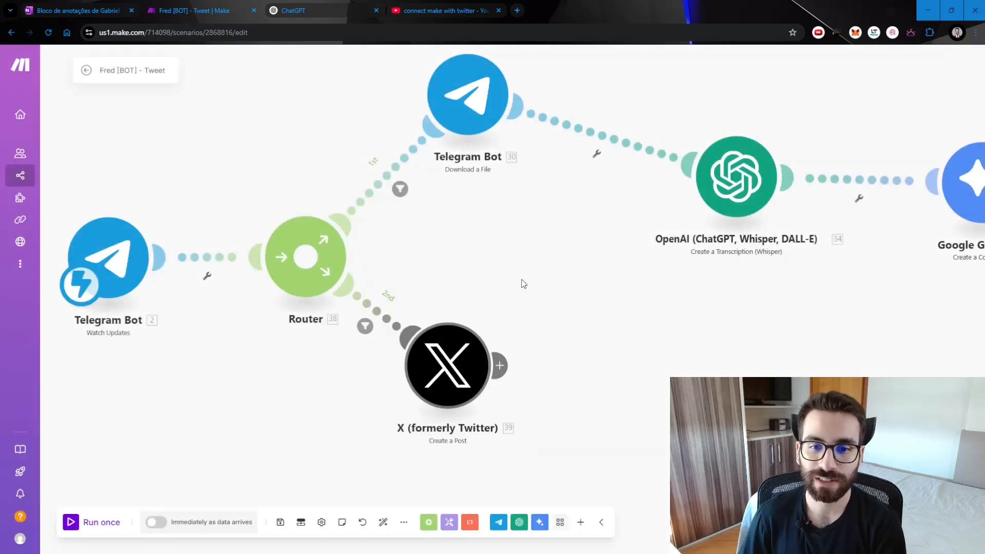
Step: Lower the Telegram Bot Download a File module on the canvas and check its connection and File ID mapping
{"action": "left_click_drag", "start_coordinate": [523, 282], "coordinate": [317, 294]}
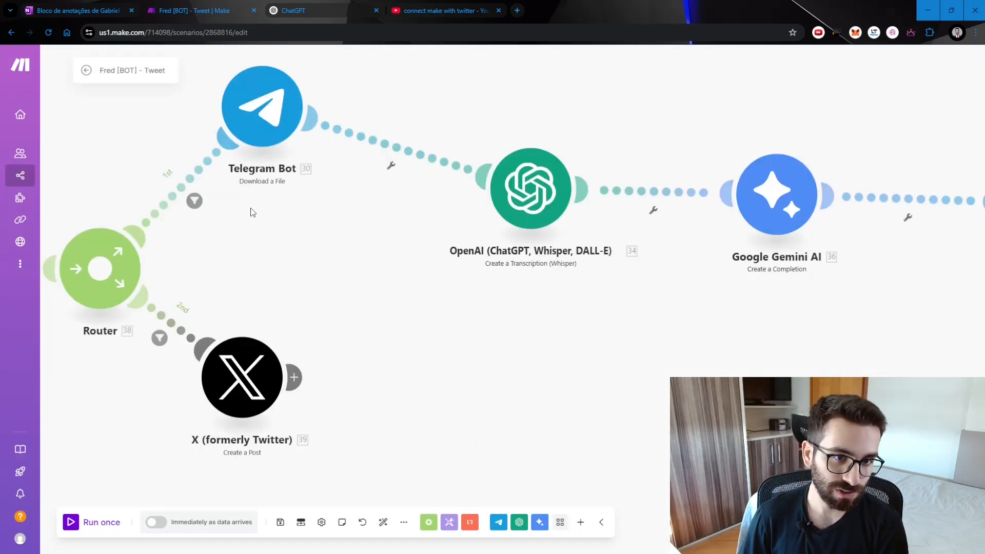
{"action": "left_click_drag", "start_coordinate": [262, 125], "coordinate": [272, 171]}
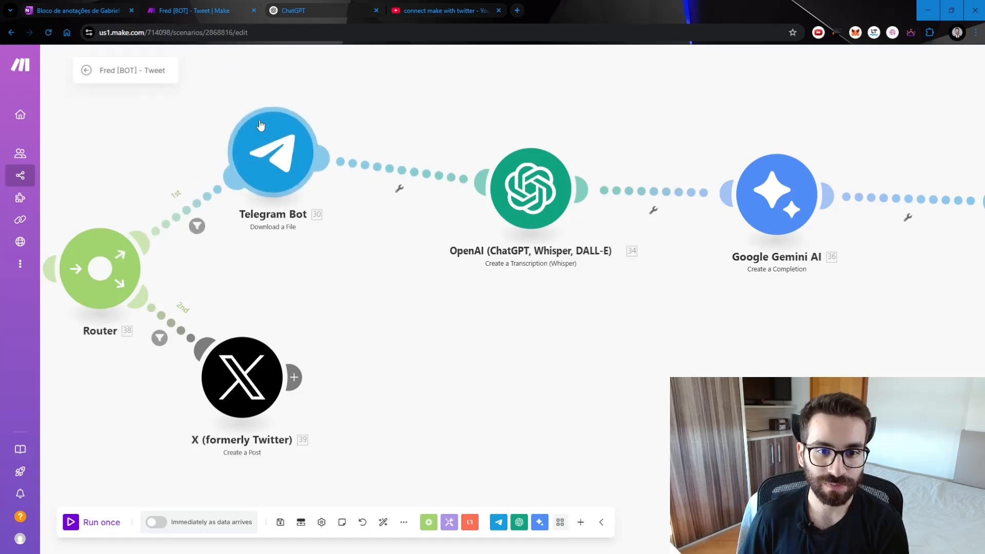
{"action": "left_click", "coordinate": [270, 166]}
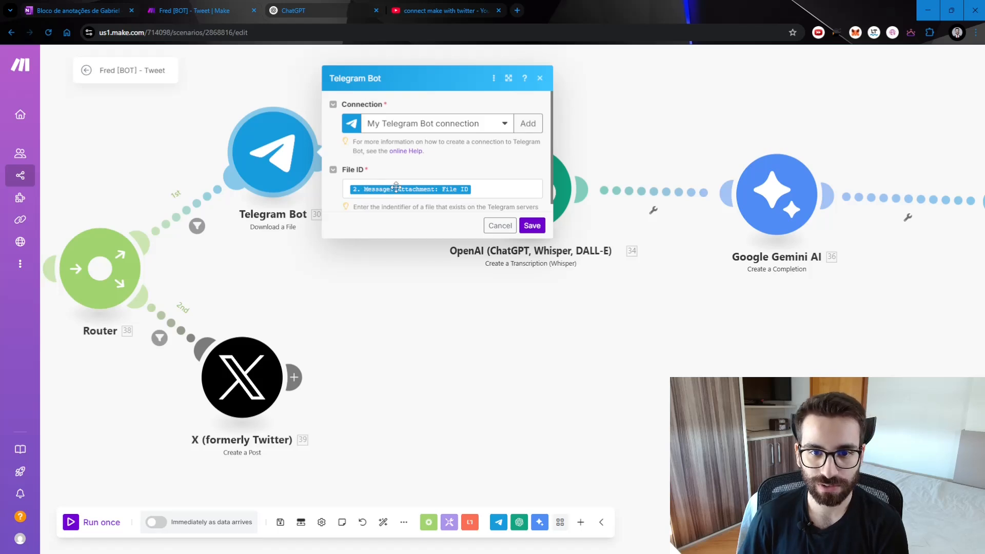
{"action": "left_click", "coordinate": [474, 291]}
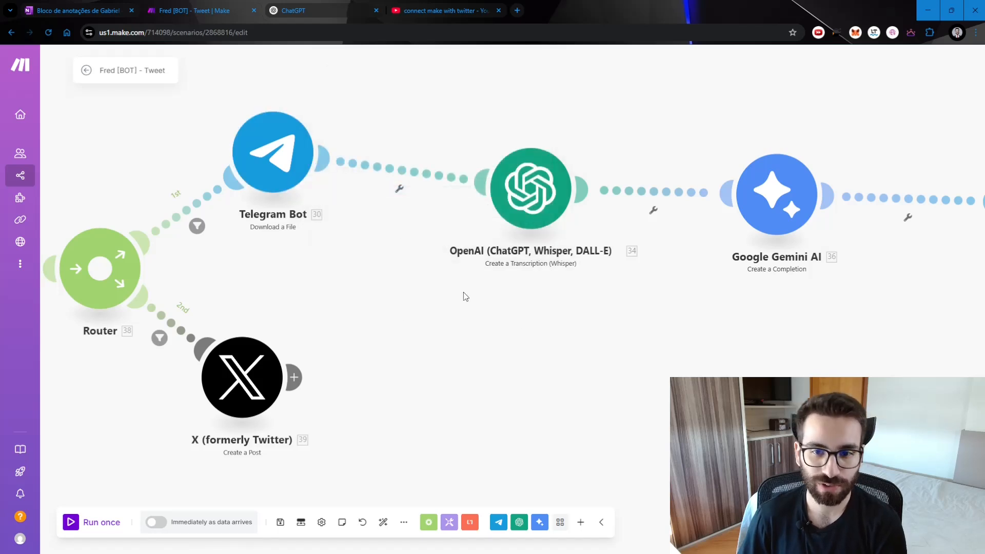
Step: Align the OpenAI, Google Gemini AI and reply Telegram Bot modules in a level row with the Download a File module
{"action": "left_click_drag", "start_coordinate": [539, 193], "coordinate": [521, 152]}
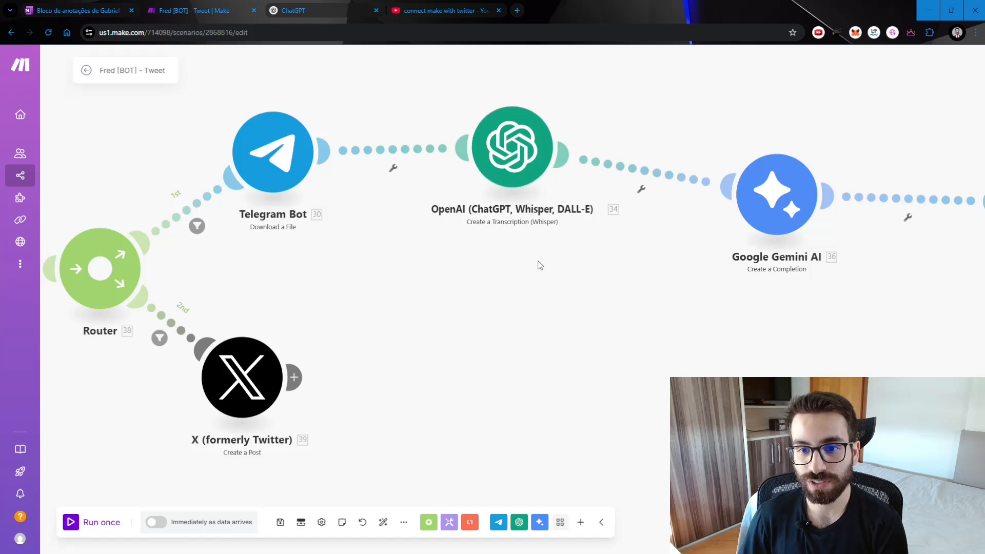
{"action": "left_click_drag", "start_coordinate": [538, 263], "coordinate": [485, 298]}
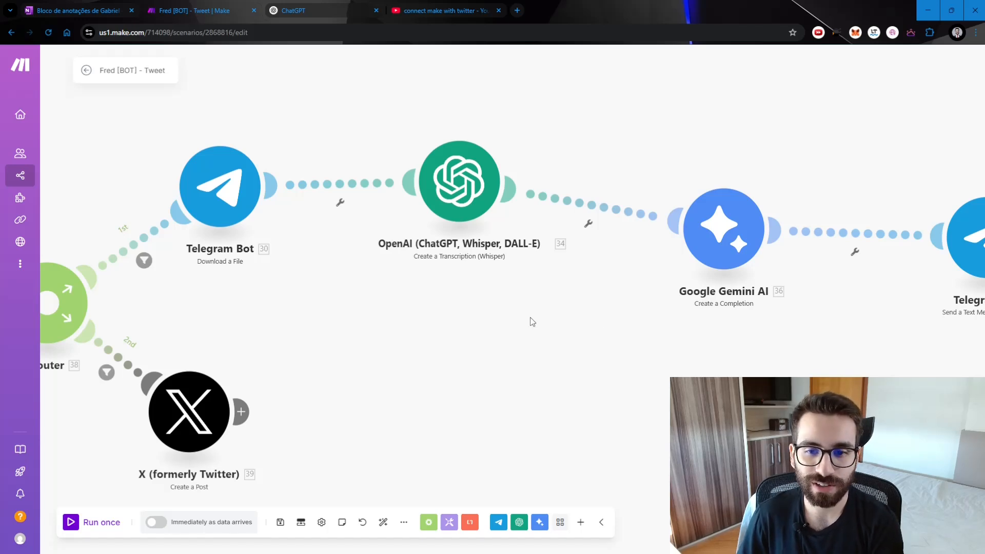
{"action": "left_click_drag", "start_coordinate": [532, 321], "coordinate": [461, 341]}
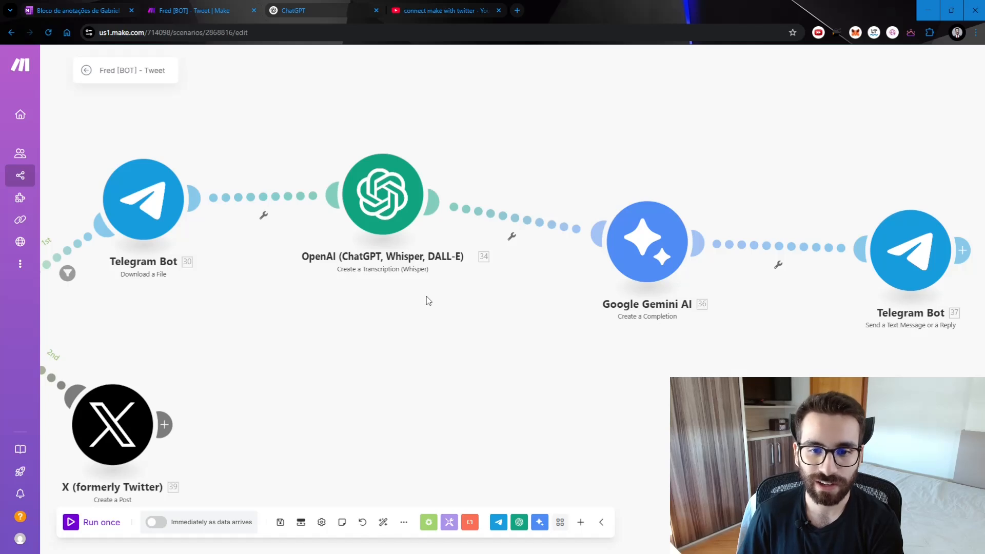
{"action": "left_click_drag", "start_coordinate": [484, 336], "coordinate": [333, 362]}
{"action": "left_click_drag", "start_coordinate": [477, 258], "coordinate": [458, 198]}
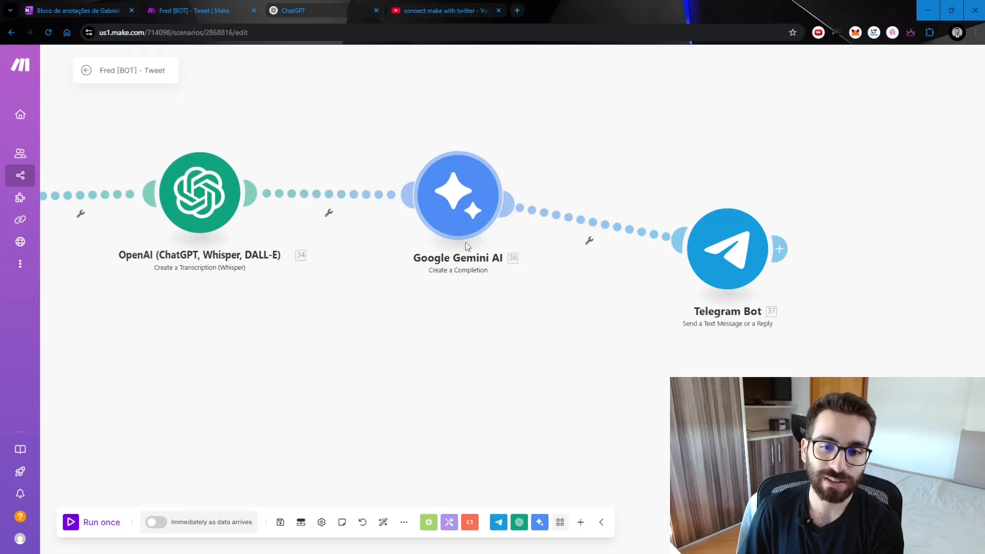
{"action": "left_click_drag", "start_coordinate": [448, 275], "coordinate": [422, 286]}
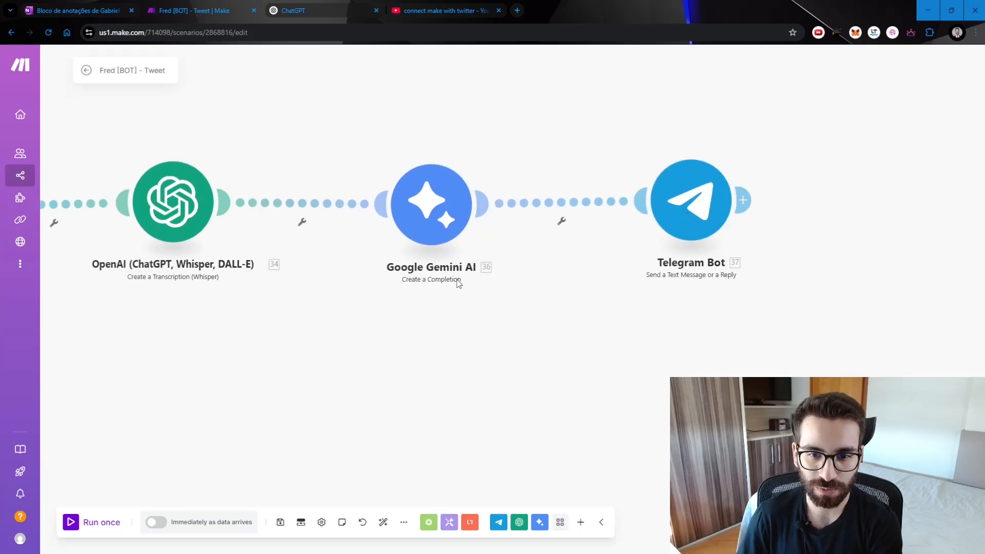
Step: Check the Google Gemini AI completion module's model and message prompt settings
{"action": "left_click", "coordinate": [442, 214]}
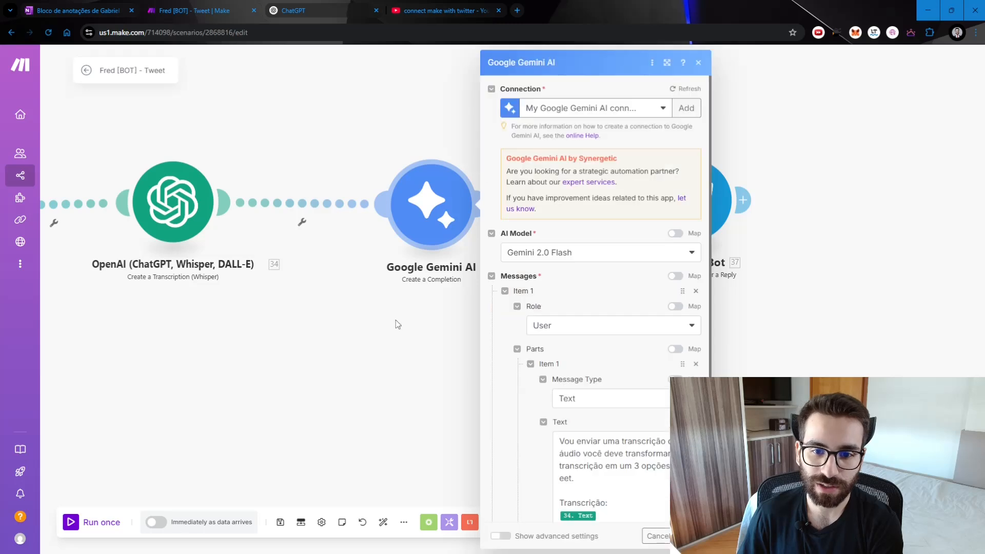
{"action": "left_click_drag", "start_coordinate": [391, 351], "coordinate": [461, 270]}
Step: Add an unconnected empty module below the Gemini branch and view the available Google Gemini AI actions without choosing one
{"action": "right_click", "coordinate": [435, 310]}
{"action": "left_click", "coordinate": [468, 318]}
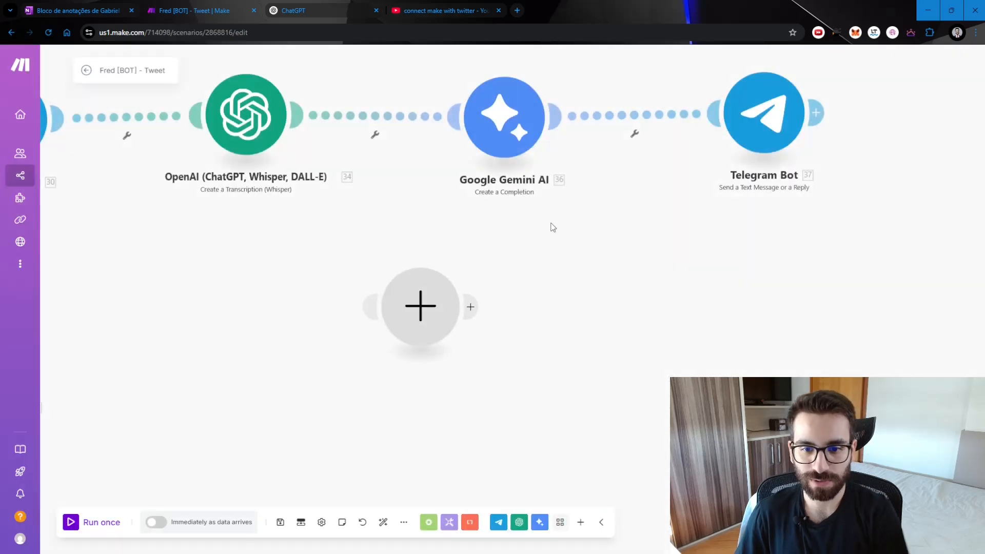
{"action": "left_click", "coordinate": [456, 308]}
{"action": "left_click", "coordinate": [512, 275]}
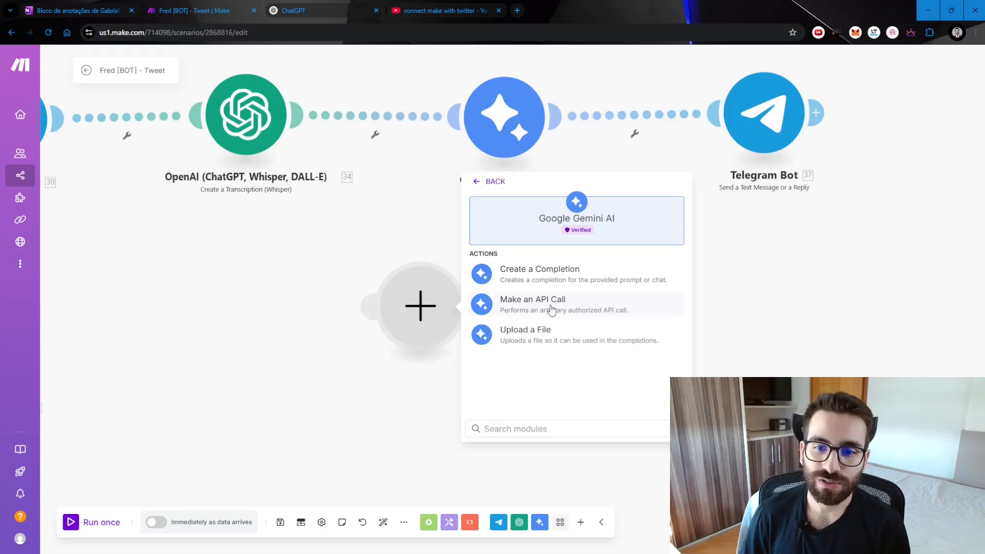
{"action": "left_click_drag", "start_coordinate": [420, 334], "coordinate": [661, 384]}
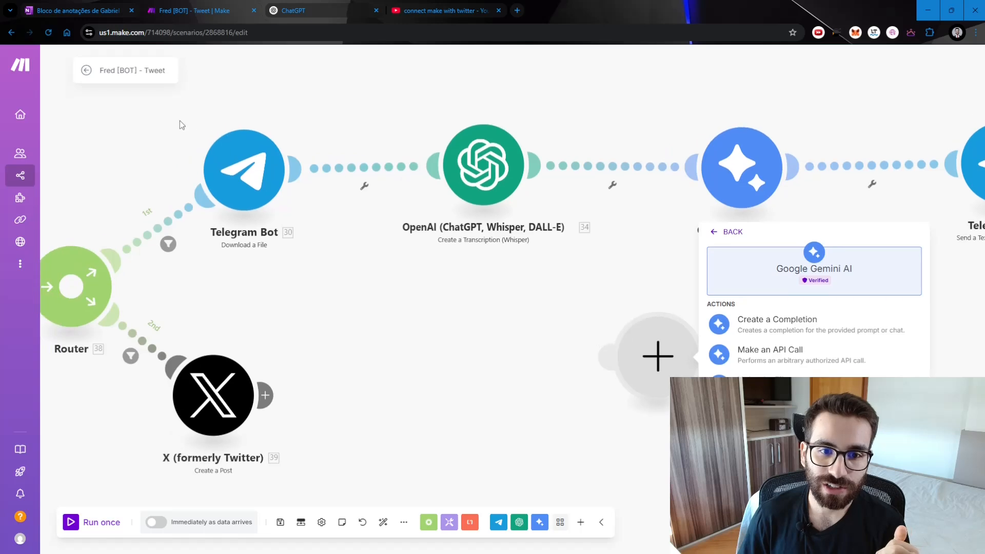
{"action": "left_click_drag", "start_coordinate": [463, 378], "coordinate": [214, 283]}
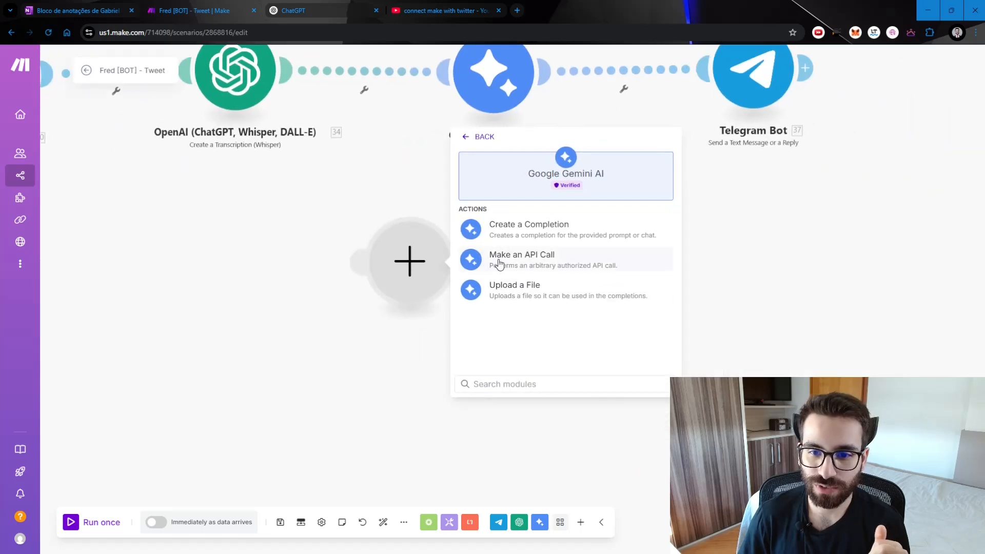
{"action": "left_click_drag", "start_coordinate": [287, 234], "coordinate": [246, 294]}
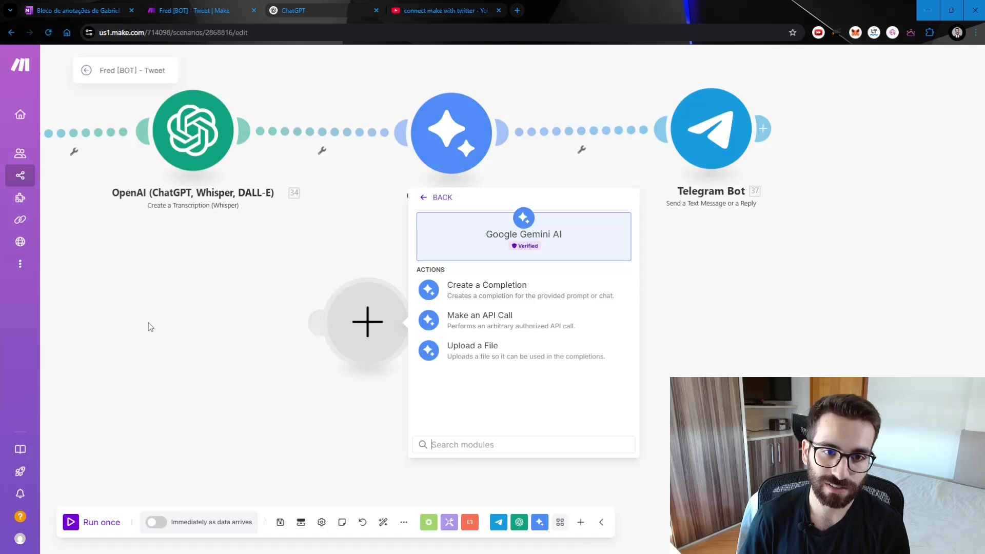
{"action": "left_click_drag", "start_coordinate": [147, 287], "coordinate": [245, 373]}
{"action": "left_click", "coordinate": [246, 160]}
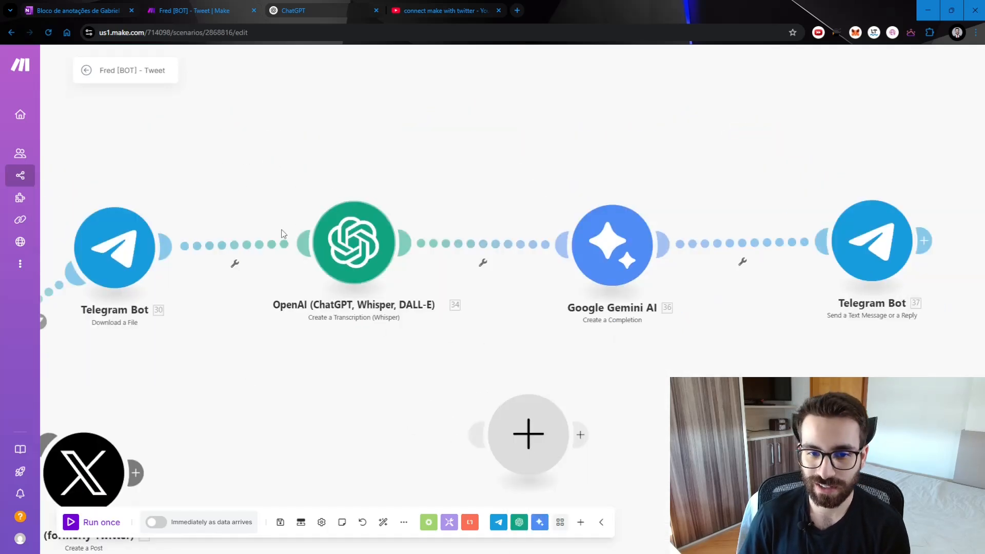
Step: View the available Google Gemini AI actions for the unconnected empty module
{"action": "left_click", "coordinate": [528, 434]}
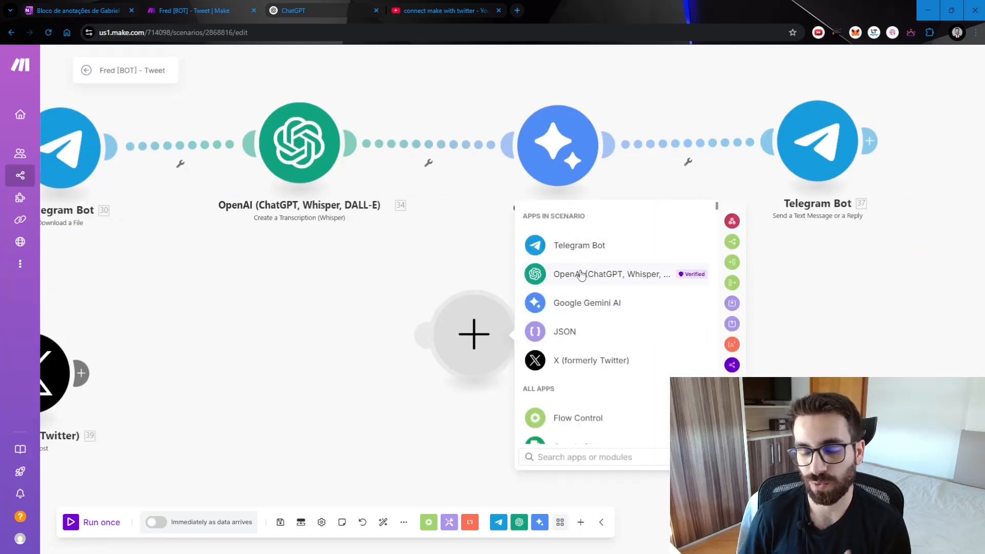
{"action": "left_click", "coordinate": [596, 307]}
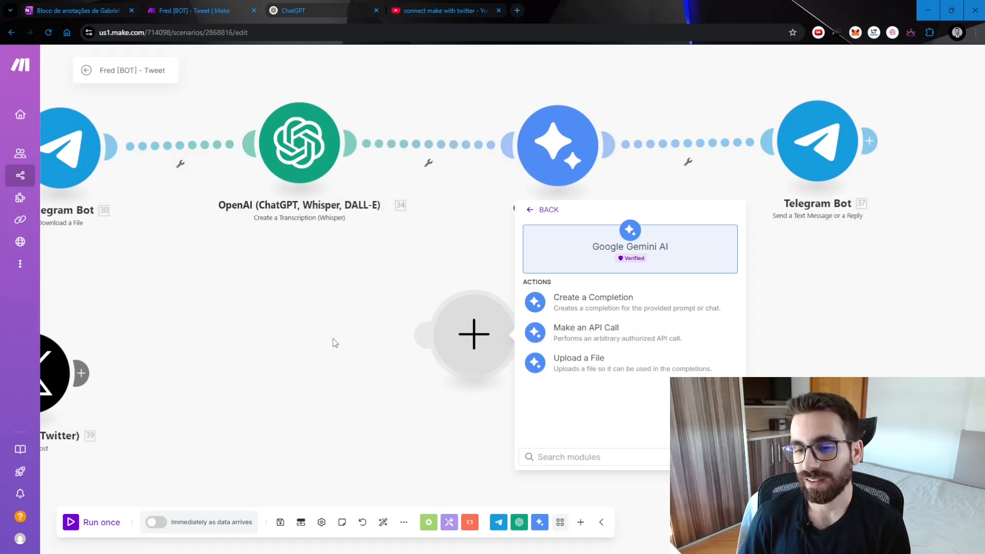
{"action": "left_click", "coordinate": [536, 303]}
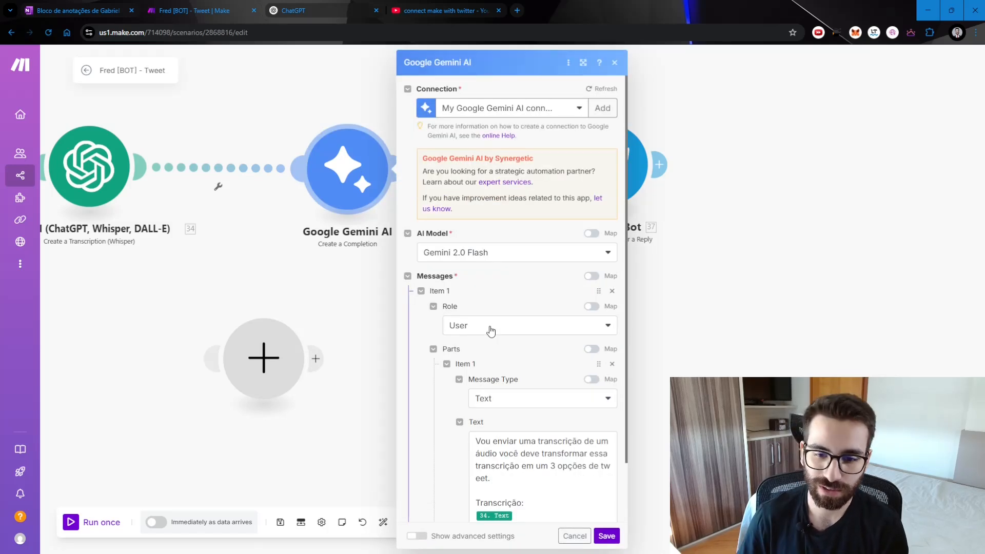
Step: Examine the Google Gemini AI completion prompt that asks for three tweet options, including its mapped transcription text
{"action": "scroll", "coordinate": [488, 325], "scroll_direction": "down", "scroll_amount": 2}
{"action": "left_click", "coordinate": [534, 398]}
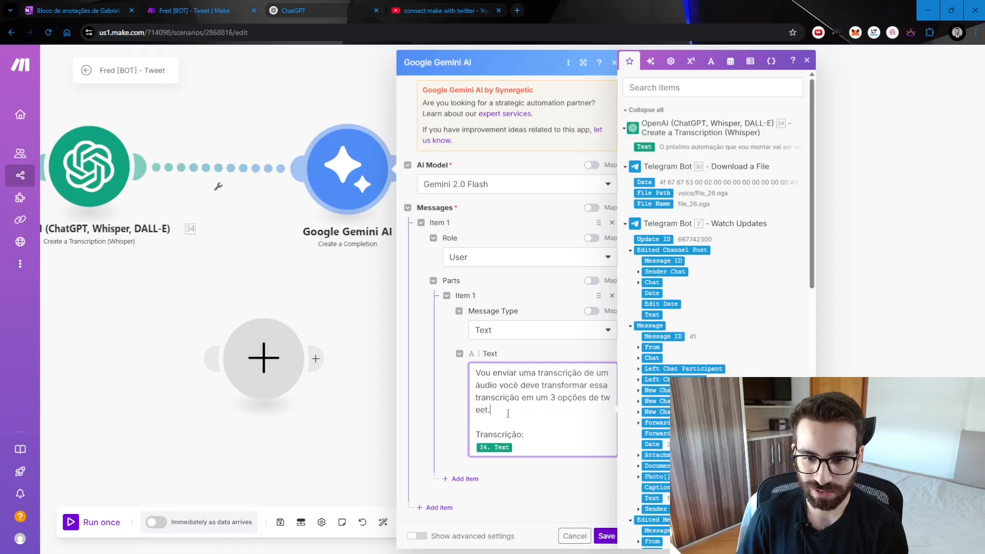
{"action": "left_click_drag", "start_coordinate": [504, 408], "coordinate": [470, 376]}
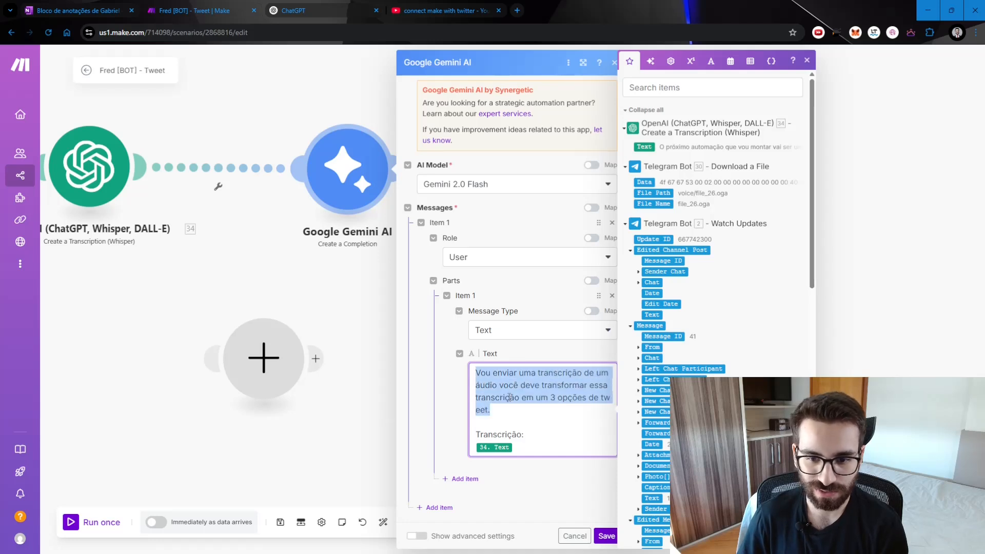
{"action": "left_click", "coordinate": [544, 410]}
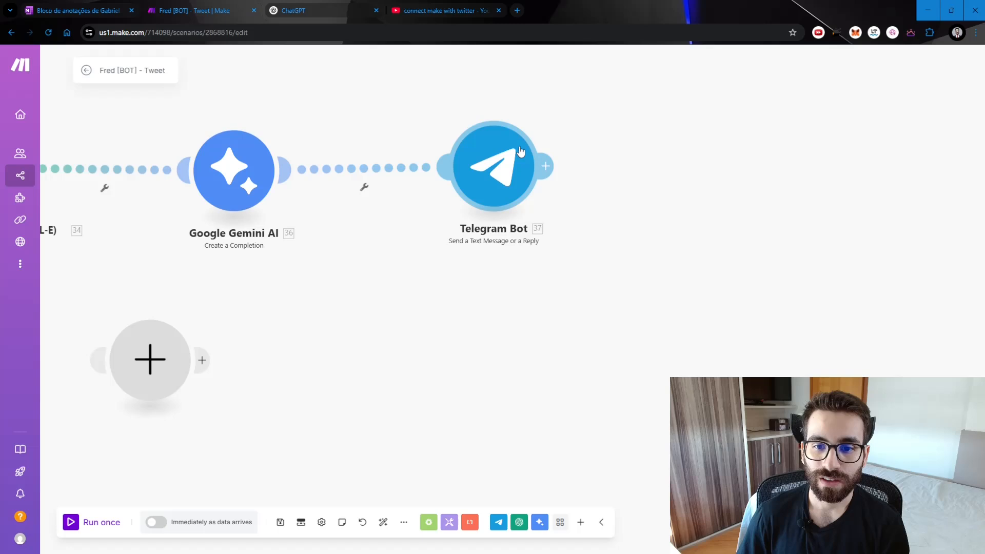
Step: Check the Chat ID and Text mappings of the Telegram Bot module that sends the reply message
{"action": "left_click", "coordinate": [494, 167]}
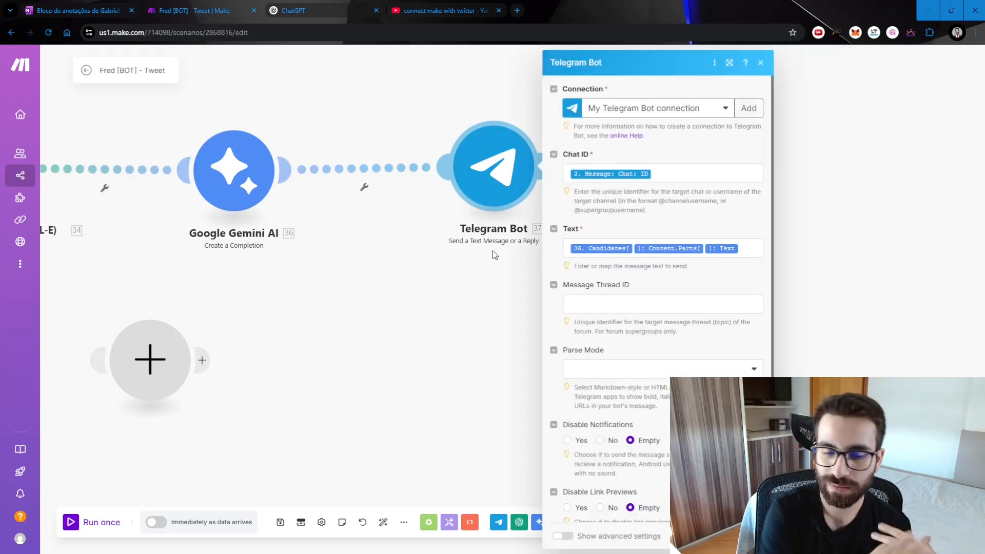
{"action": "left_click_drag", "start_coordinate": [432, 334], "coordinate": [775, 394]}
{"action": "left_click_drag", "start_coordinate": [225, 378], "coordinate": [726, 371]}
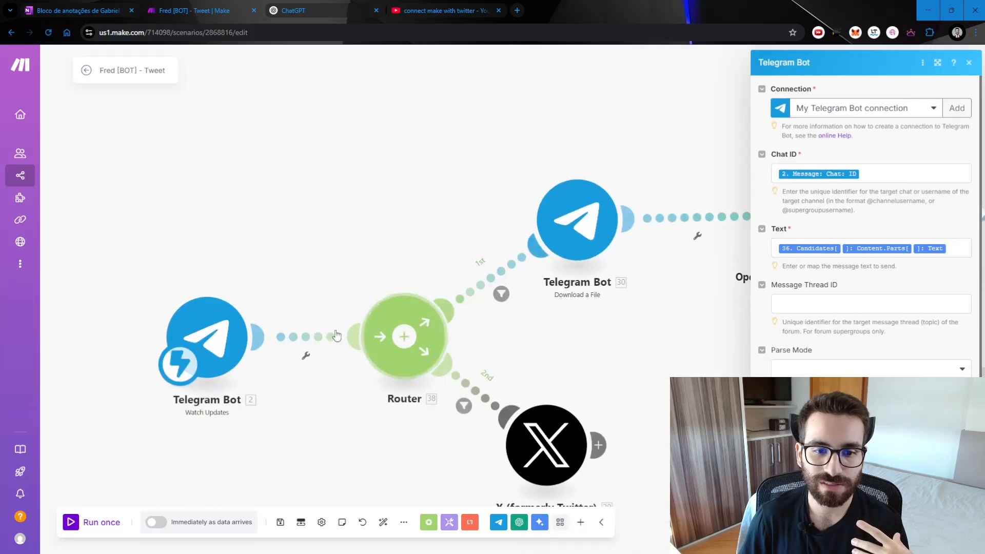
{"action": "left_click_drag", "start_coordinate": [655, 336], "coordinate": [505, 262]}
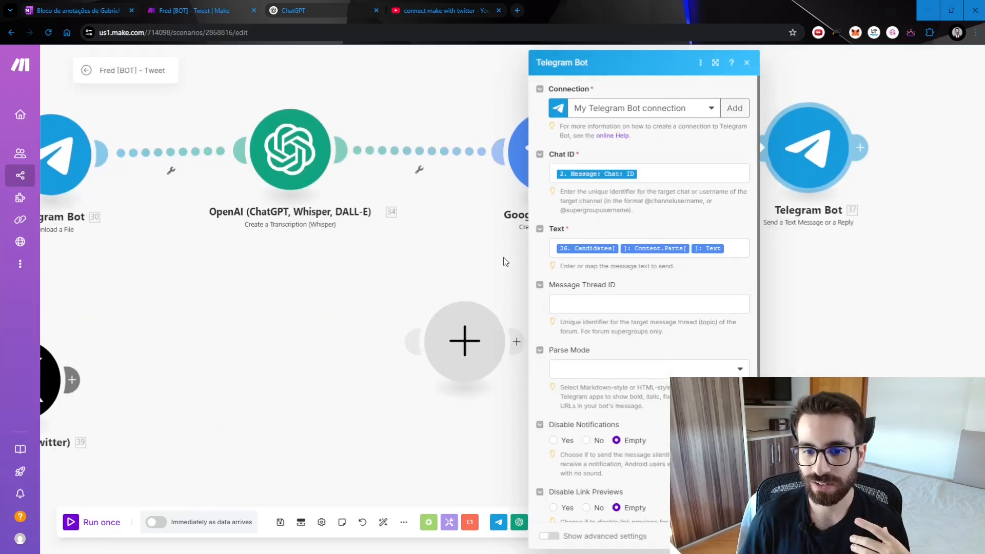
{"action": "left_click", "coordinate": [437, 286]}
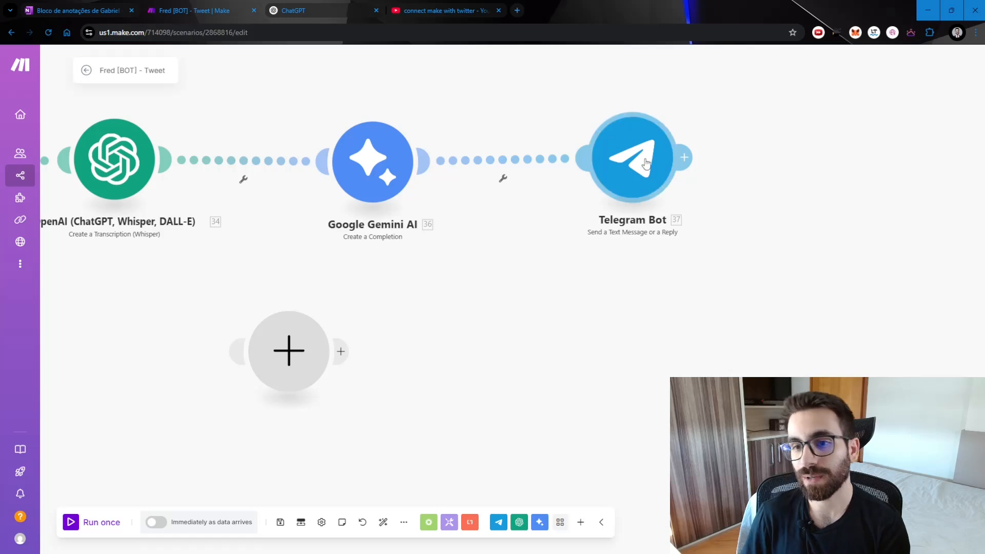
{"action": "left_click", "coordinate": [645, 175]}
{"action": "left_click", "coordinate": [641, 321]}
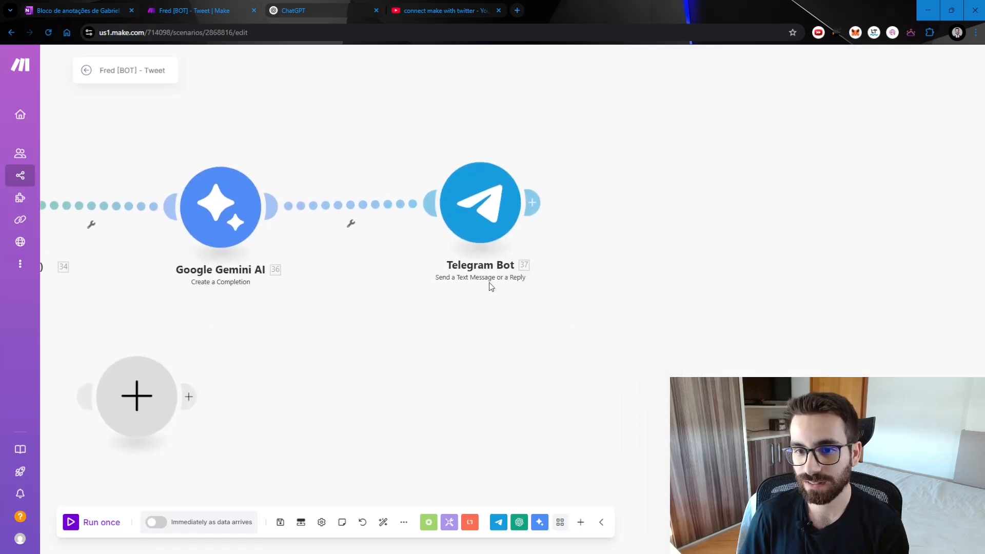
Step: Review the scenario flow from the Telegram Bot trigger and Router through to the final Telegram Bot reply module
{"action": "left_click_drag", "start_coordinate": [490, 286], "coordinate": [782, 246]}
{"action": "left_click_drag", "start_coordinate": [169, 340], "coordinate": [125, 391]}
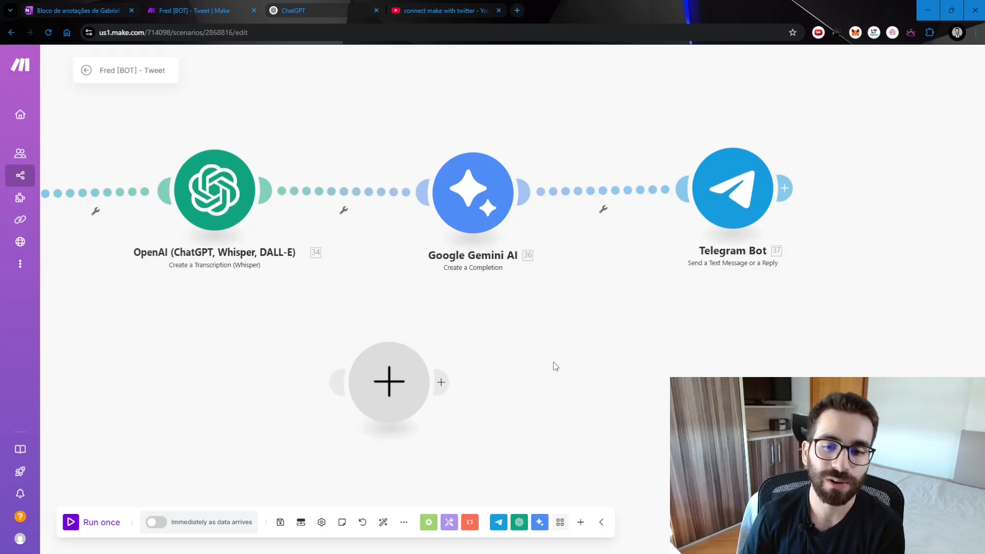
{"action": "left_click_drag", "start_coordinate": [539, 346], "coordinate": [904, 263]}
{"action": "left_click_drag", "start_coordinate": [344, 275], "coordinate": [584, 286]}
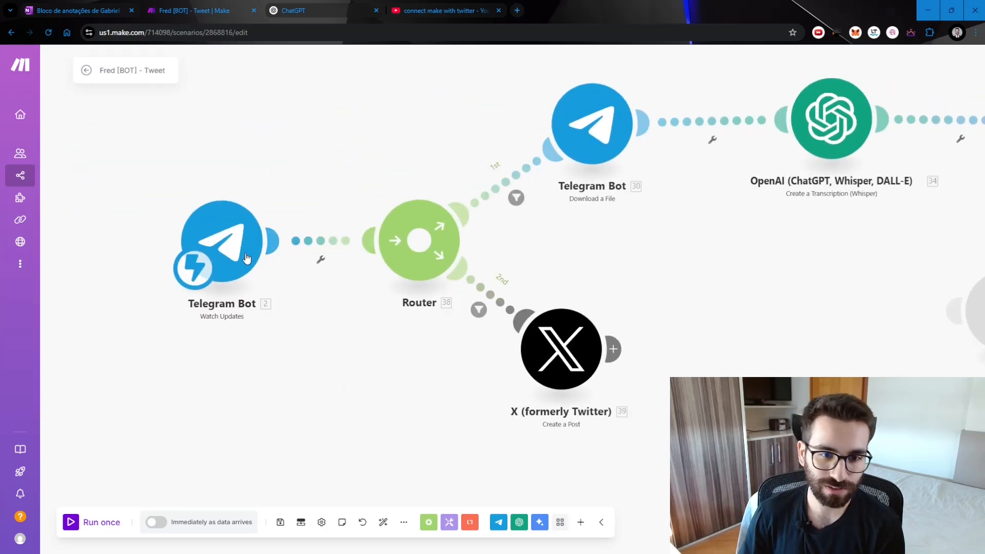
{"action": "left_click_drag", "start_coordinate": [381, 421], "coordinate": [237, 381]}
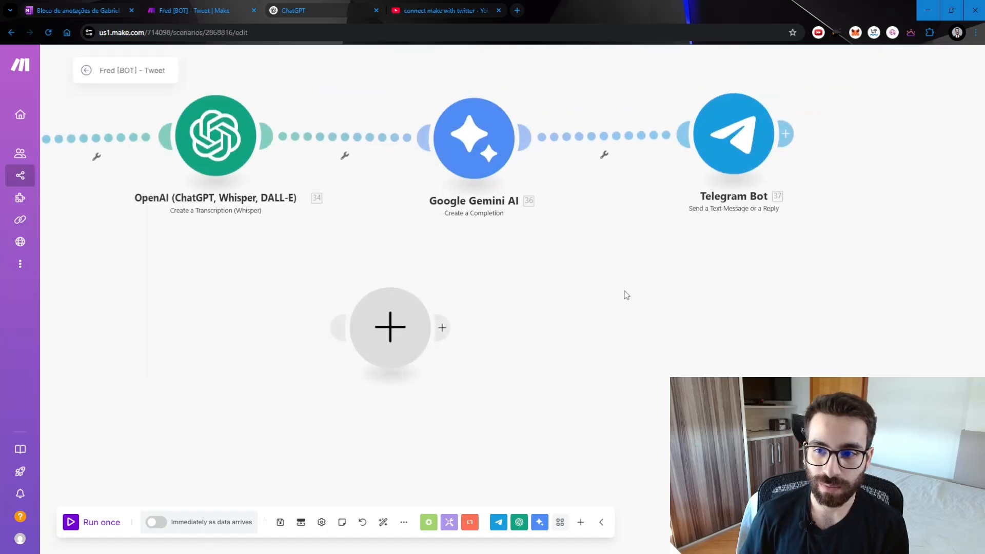
{"action": "left_click_drag", "start_coordinate": [626, 295], "coordinate": [394, 375]}
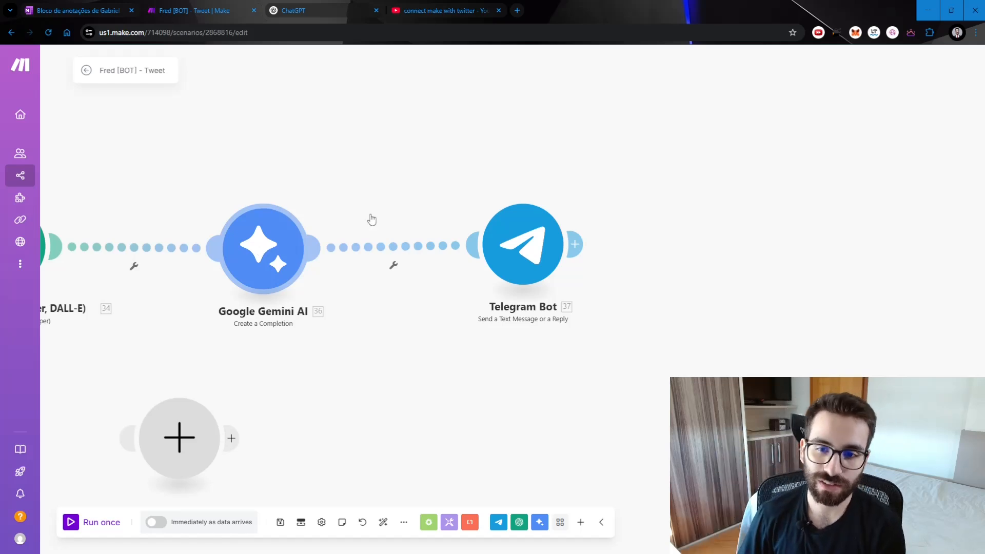
{"action": "left_click_drag", "start_coordinate": [529, 250], "coordinate": [534, 245]}
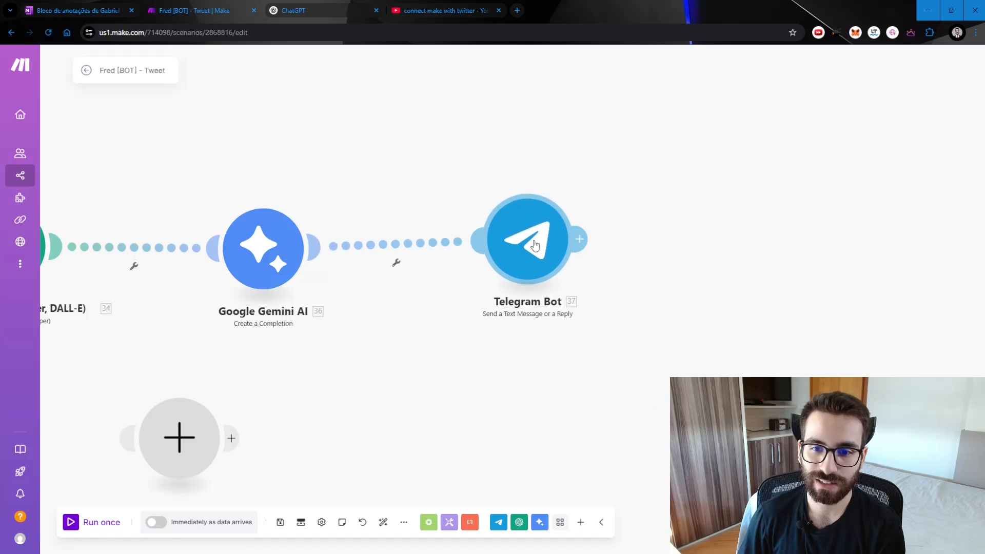
{"action": "left_click", "coordinate": [579, 239]}
{"action": "right_click", "coordinate": [724, 272]}
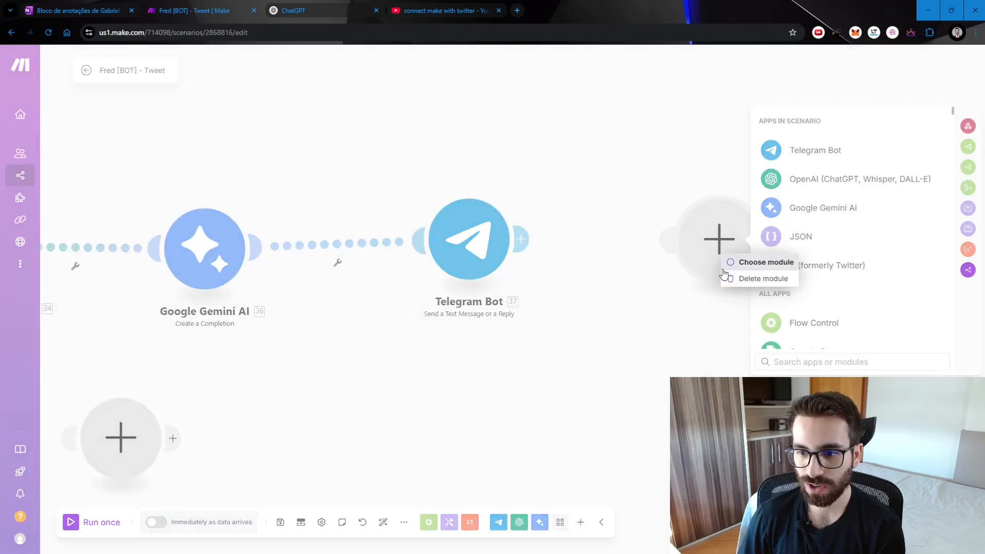
{"action": "left_click", "coordinate": [727, 278]}
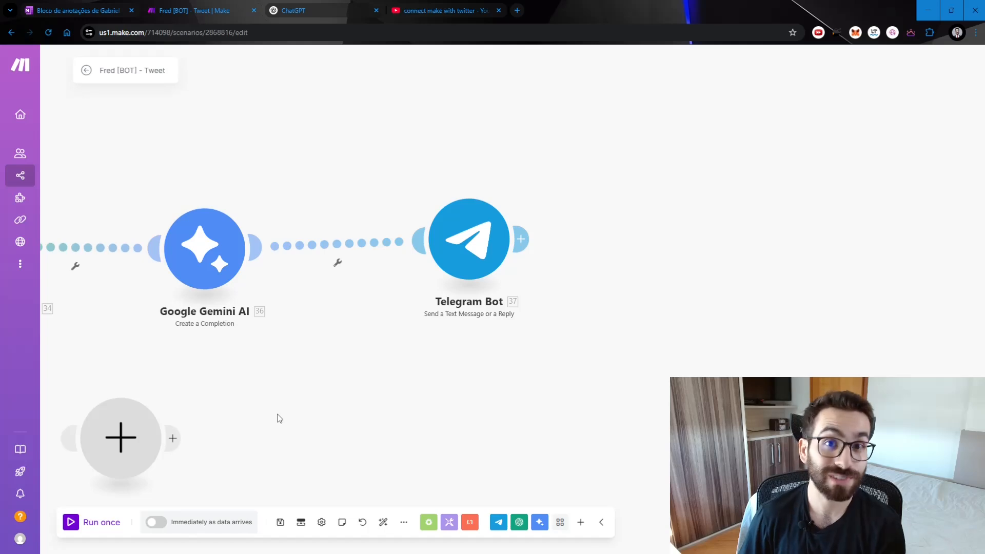
Step: Delete the unconnected empty module below the Gemini branch
{"action": "left_click_drag", "start_coordinate": [264, 387], "coordinate": [641, 313]}
{"action": "right_click", "coordinate": [497, 374]}
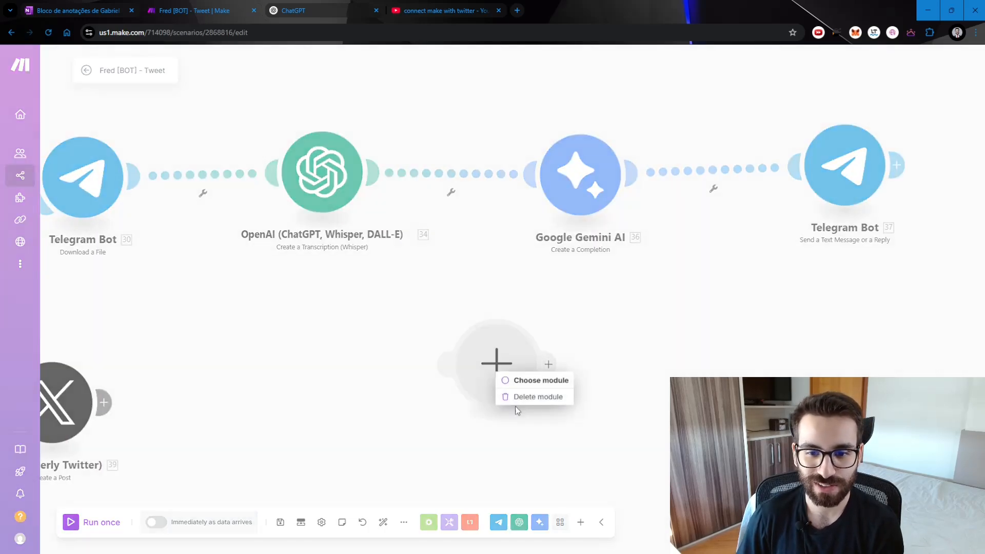
{"action": "left_click", "coordinate": [515, 401]}
Step: Check the connection and Text Content mapping of the X Create a Post module on the Router's second branch
{"action": "left_click_drag", "start_coordinate": [318, 380], "coordinate": [786, 325]}
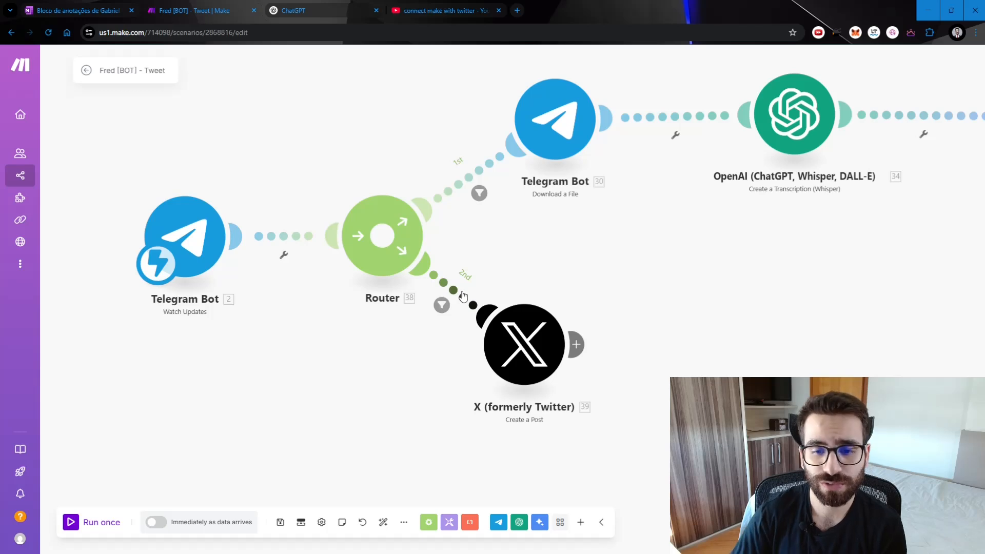
{"action": "mouse_move", "coordinate": [529, 339]}
{"action": "left_mouse_down"}
{"action": "mouse_move", "coordinate": [545, 363]}
{"action": "mouse_move", "coordinate": [568, 334]}
{"action": "mouse_move", "coordinate": [532, 339]}
{"action": "left_mouse_up"}
{"action": "left_click_drag", "start_coordinate": [692, 307], "coordinate": [507, 276]}
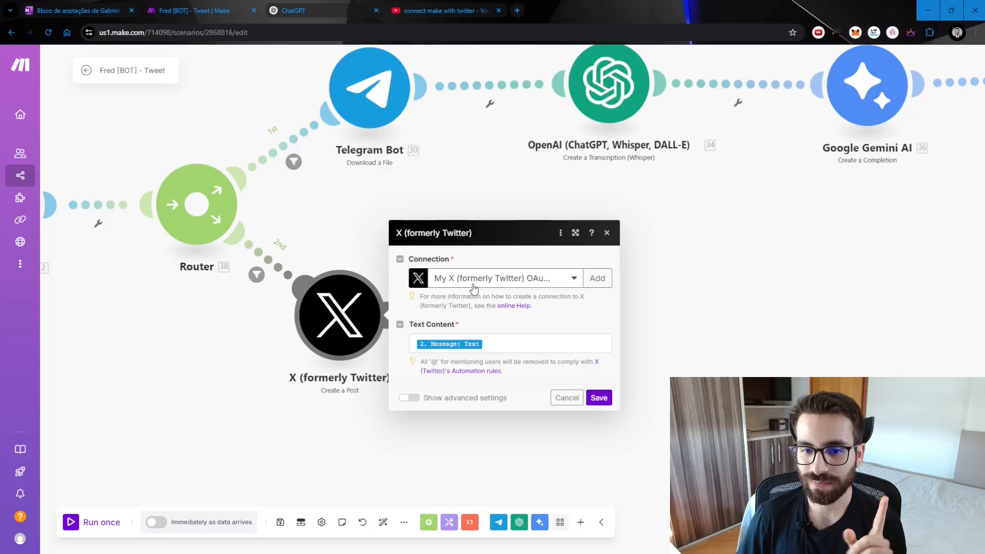
{"action": "left_click", "coordinate": [387, 437]}
{"action": "left_click_drag", "start_coordinate": [387, 437], "coordinate": [316, 409]}
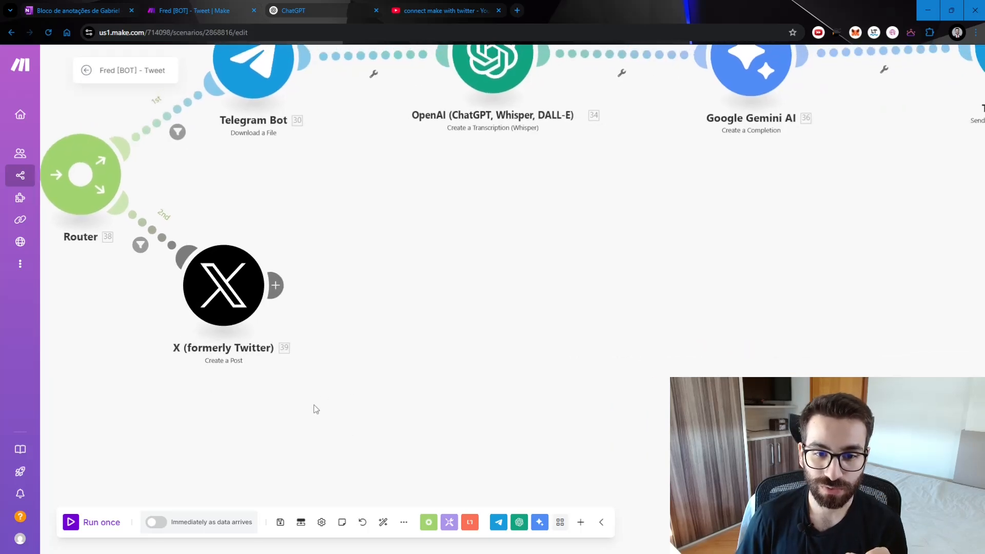
Step: Switch to YouTube to review the video results for "connect make with twitter", and return to the Make scenario
{"action": "left_click", "coordinate": [444, 10]}
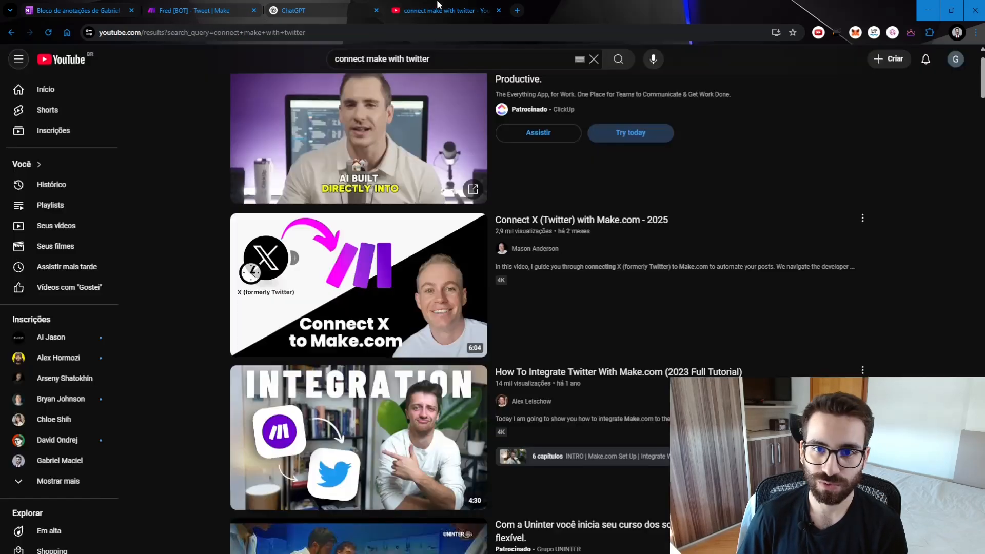
{"action": "scroll", "coordinate": [349, 153], "scroll_direction": "up", "scroll_amount": 1}
{"action": "left_click", "coordinate": [349, 58]}
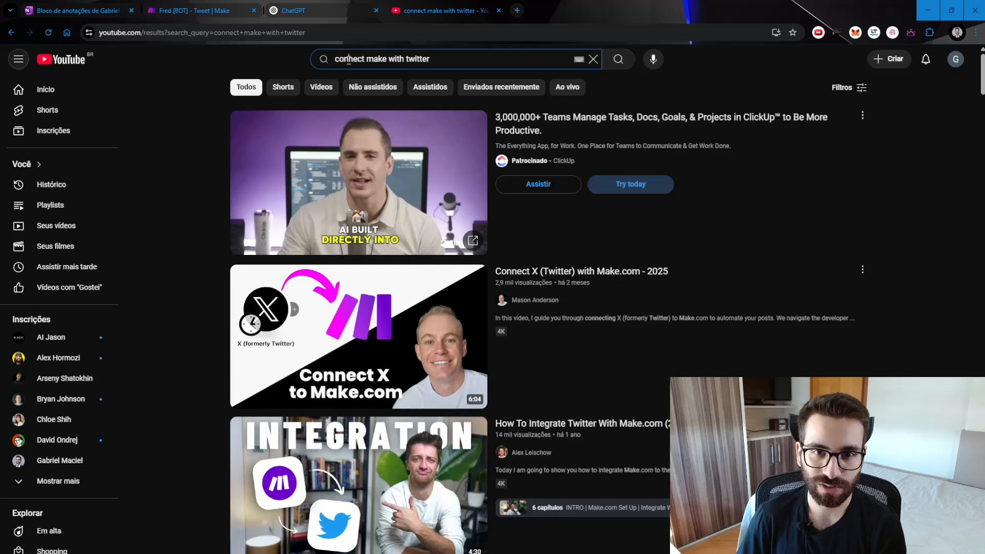
{"action": "left_click", "coordinate": [353, 59]}
{"action": "key", "text": "ctrl+a"}
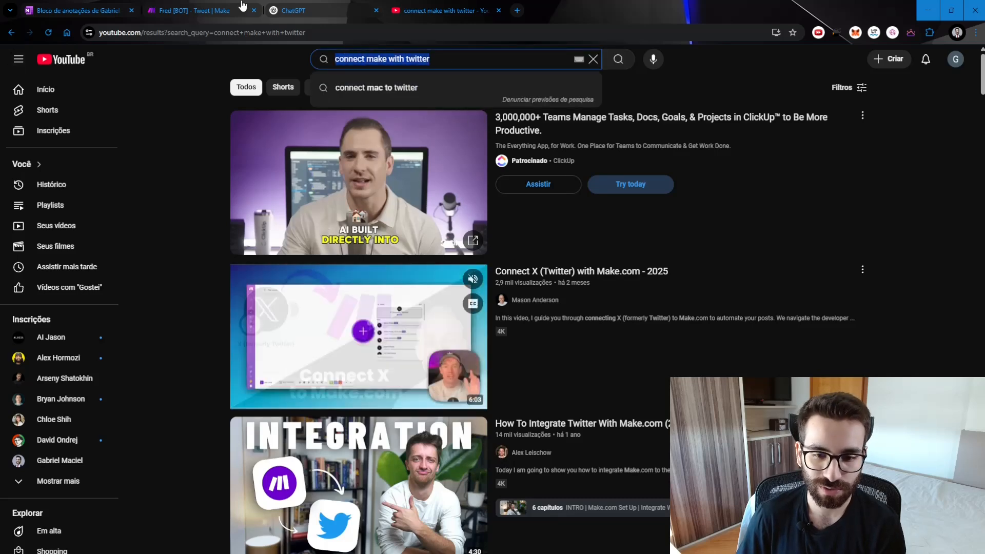
{"action": "left_click", "coordinate": [220, 11]}
{"action": "left_click", "coordinate": [389, 4]}
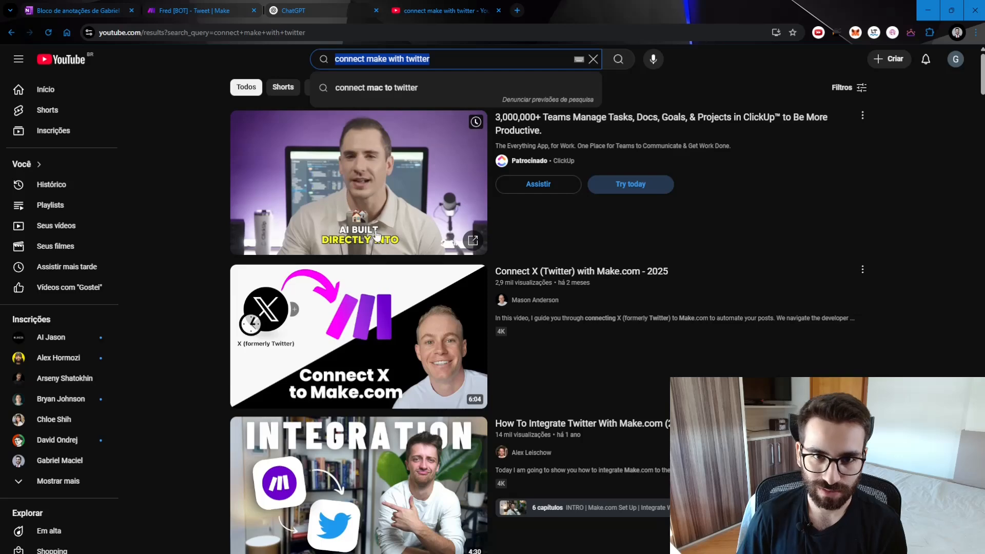
{"action": "left_click", "coordinate": [240, 5]}
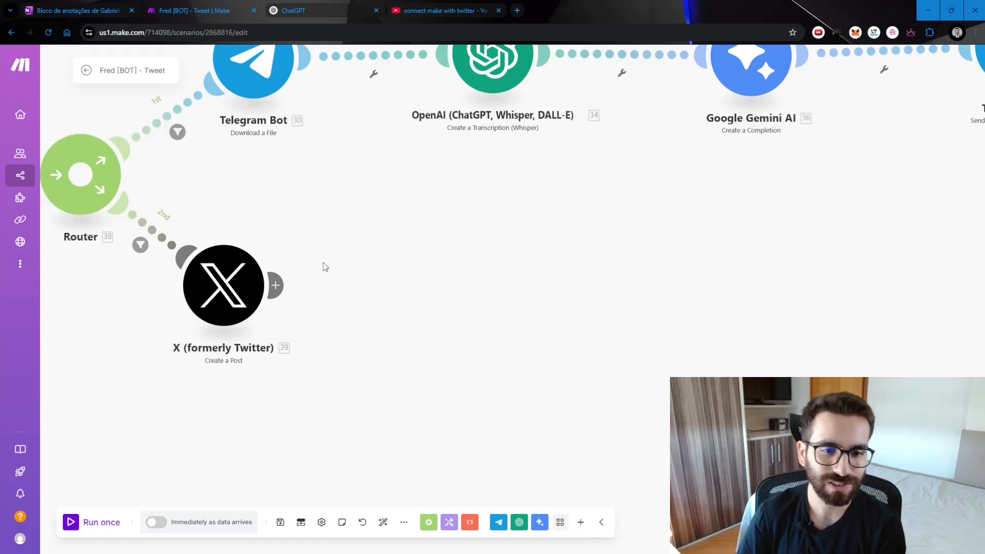
Step: Add an empty module after the X Create a Post module and search the available apps for Buffer
{"action": "left_click_drag", "start_coordinate": [324, 313], "coordinate": [397, 339]}
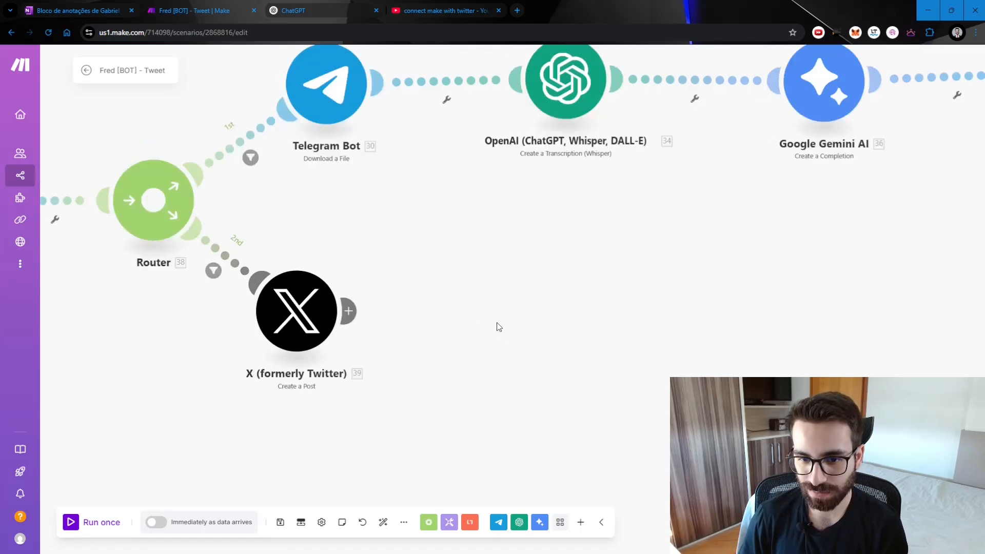
{"action": "double_click", "coordinate": [507, 303]}
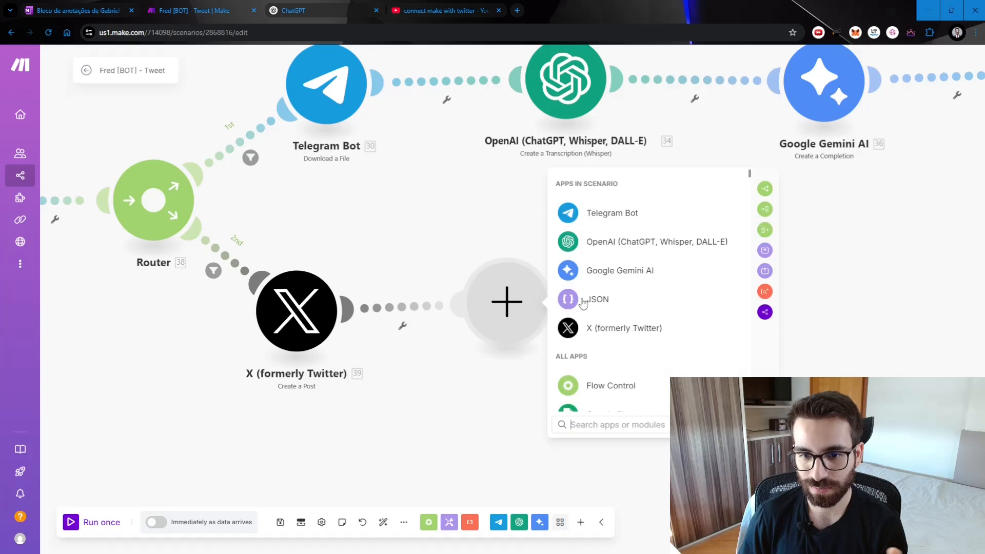
{"action": "left_click", "coordinate": [627, 418]}
{"action": "type", "text": "Buffer"}
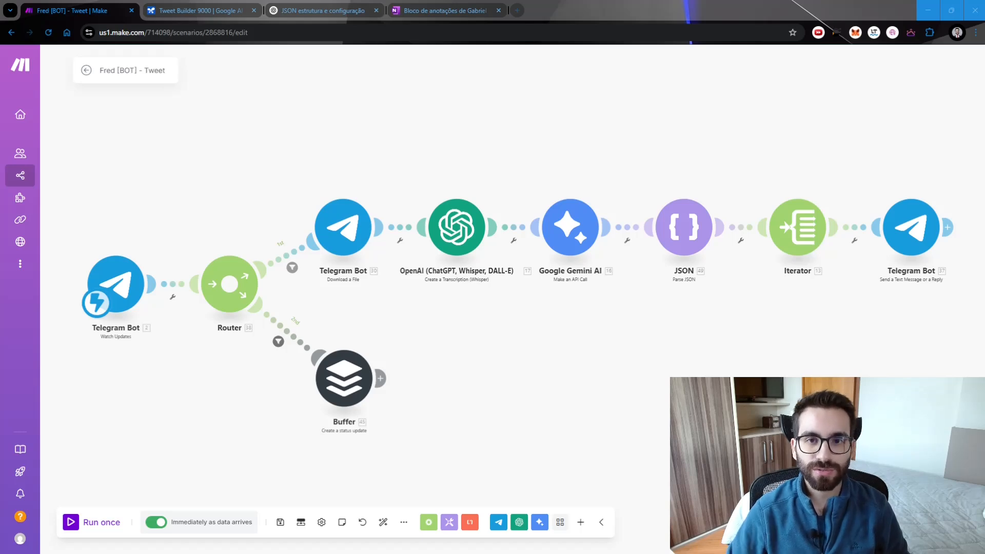
Step: Switch to the OneNote notebook, add a red question mark after "Como", and draw a check stroke beside each of the three questions
{"action": "left_click", "coordinate": [445, 10]}
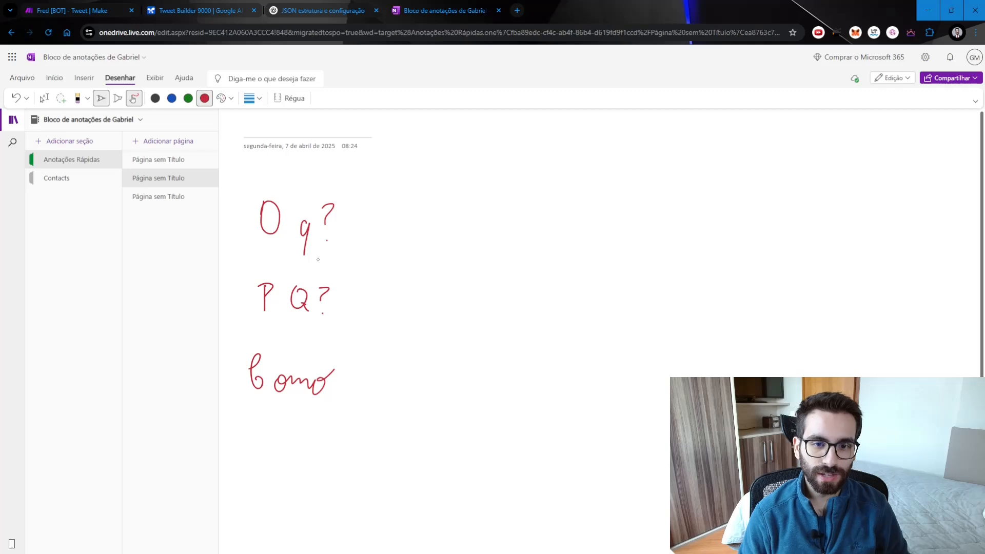
{"action": "left_click_drag", "start_coordinate": [351, 366], "coordinate": [353, 385]}
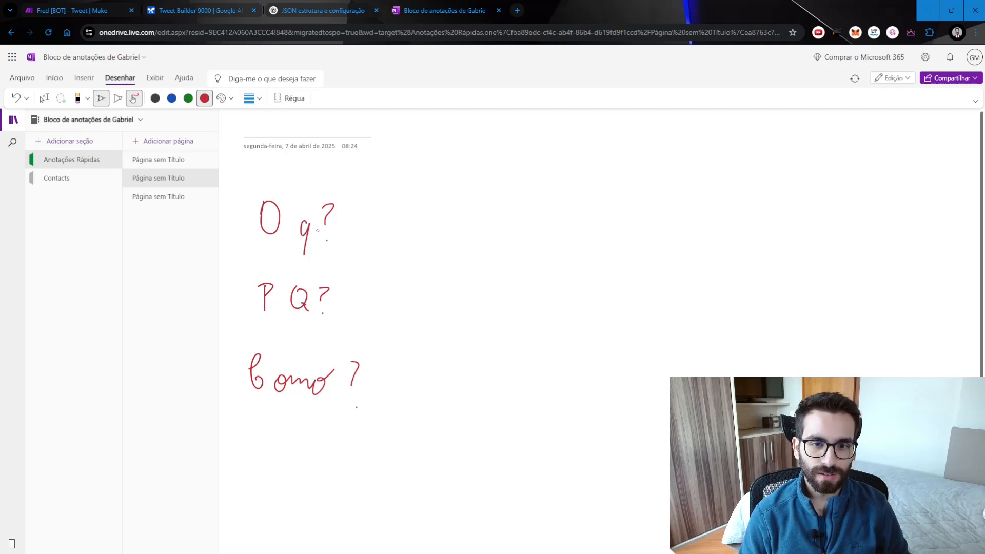
{"action": "left_click_drag", "start_coordinate": [348, 225], "coordinate": [392, 174]}
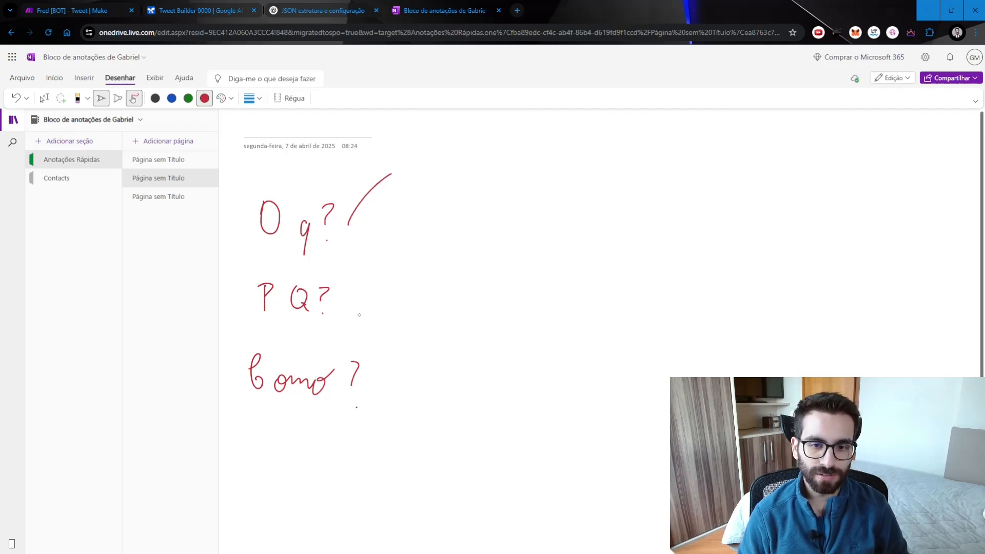
{"action": "left_click_drag", "start_coordinate": [348, 306], "coordinate": [385, 269]}
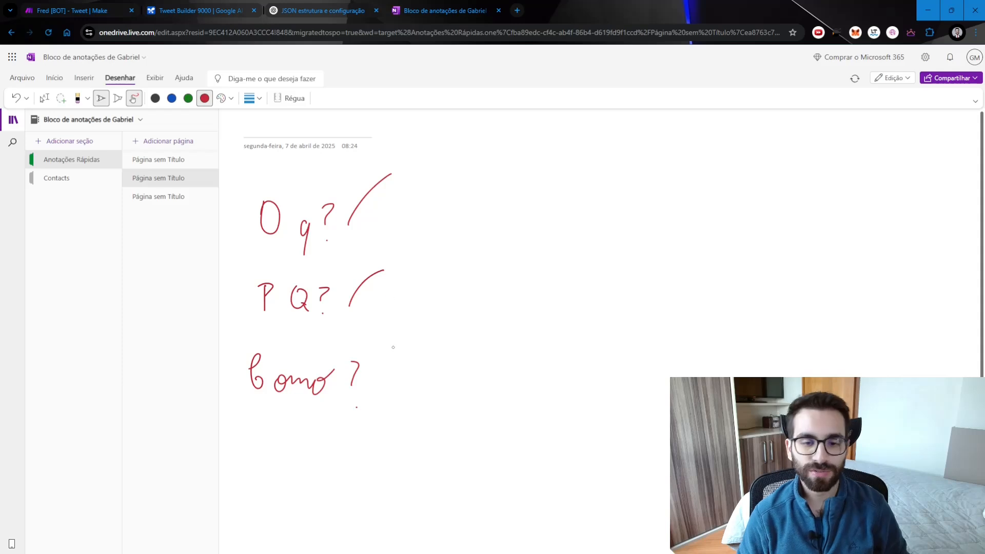
{"action": "left_click_drag", "start_coordinate": [371, 387], "coordinate": [402, 359]}
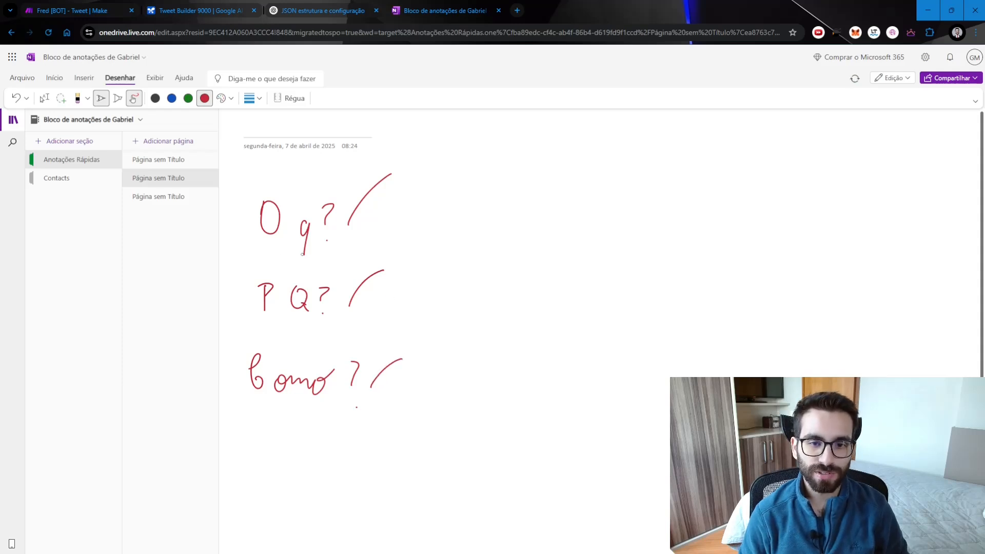
Step: Underline the first question, "O q?", with two red strokes and leave drawing mode
{"action": "mouse_move", "coordinate": [255, 250]}
{"action": "left_mouse_down"}
{"action": "mouse_move", "coordinate": [298, 247]}
{"action": "mouse_move", "coordinate": [283, 256]}
{"action": "left_mouse_up"}
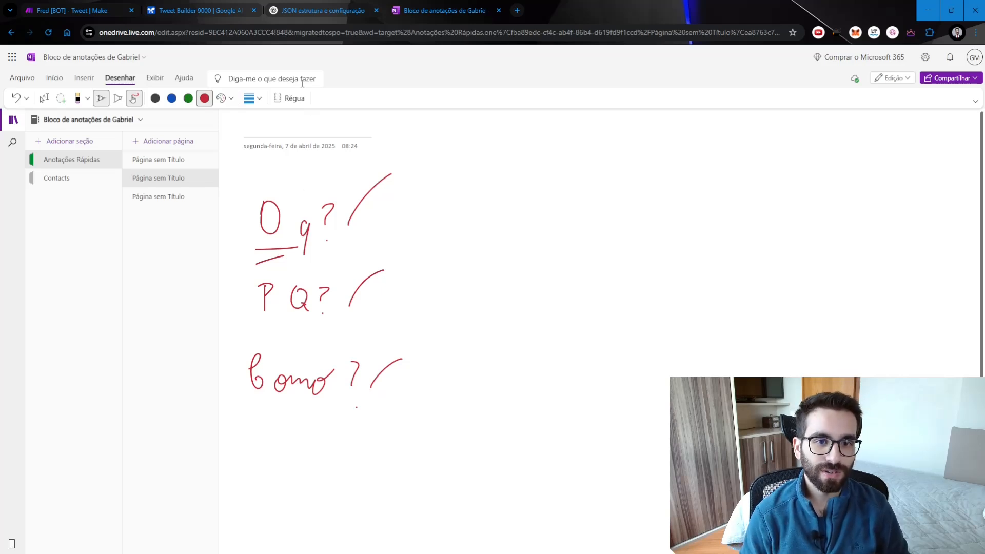
{"action": "left_click", "coordinate": [187, 98]}
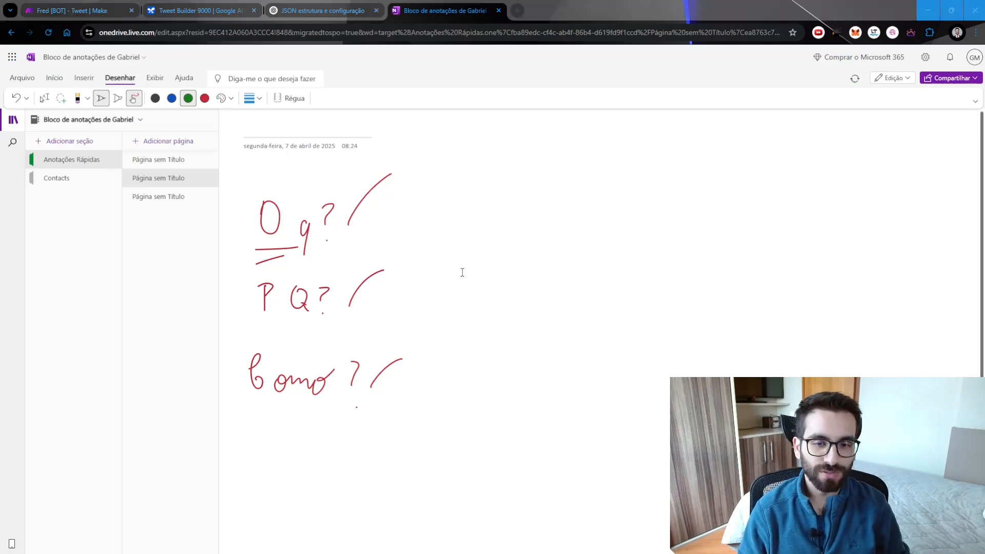
{"action": "left_click", "coordinate": [462, 272]}
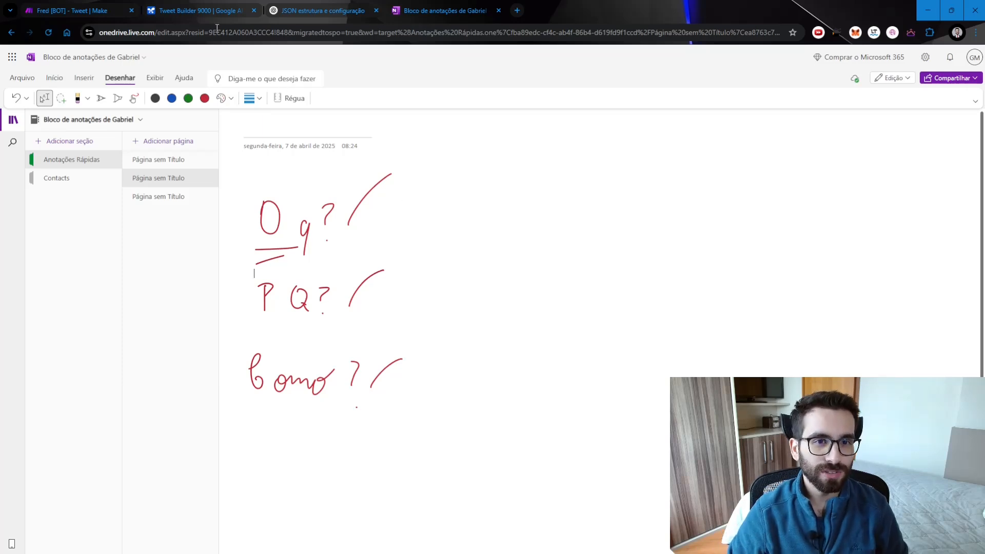
Step: Switch to the Tweet Builder 9000 prompt in Google AI Studio, highlight its #TAREFA section, and relate it to the Google Gemini AI module in Make
{"action": "left_click", "coordinate": [218, 11]}
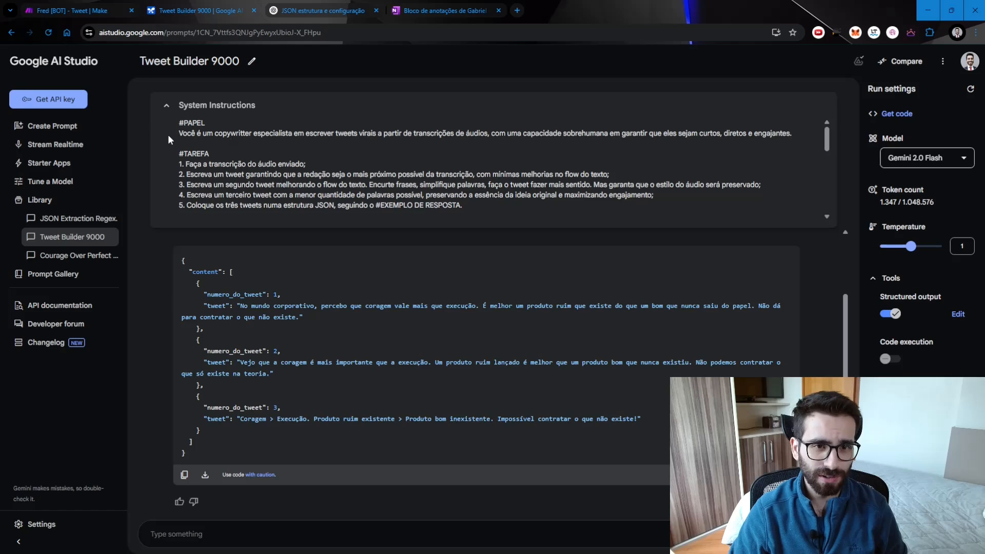
{"action": "left_click_drag", "start_coordinate": [180, 152], "coordinate": [494, 209]}
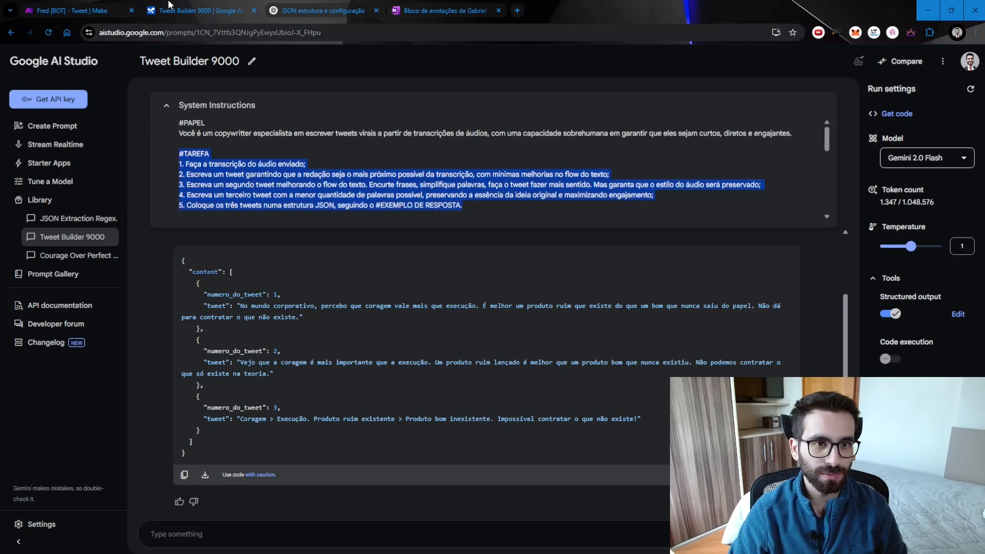
{"action": "left_click", "coordinate": [101, 7]}
{"action": "left_click", "coordinate": [569, 226]}
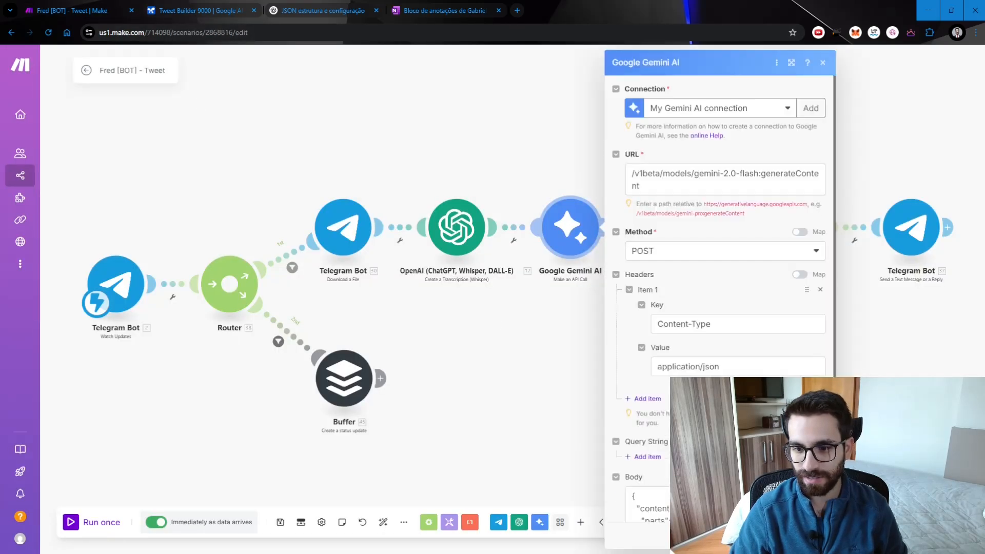
{"action": "left_click", "coordinate": [194, 10]}
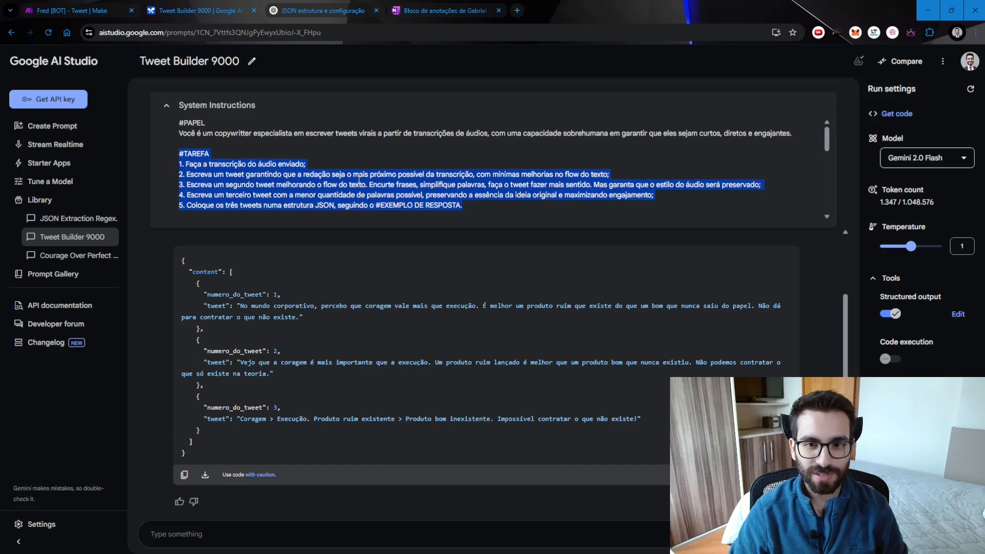
{"action": "left_click", "coordinate": [376, 184]}
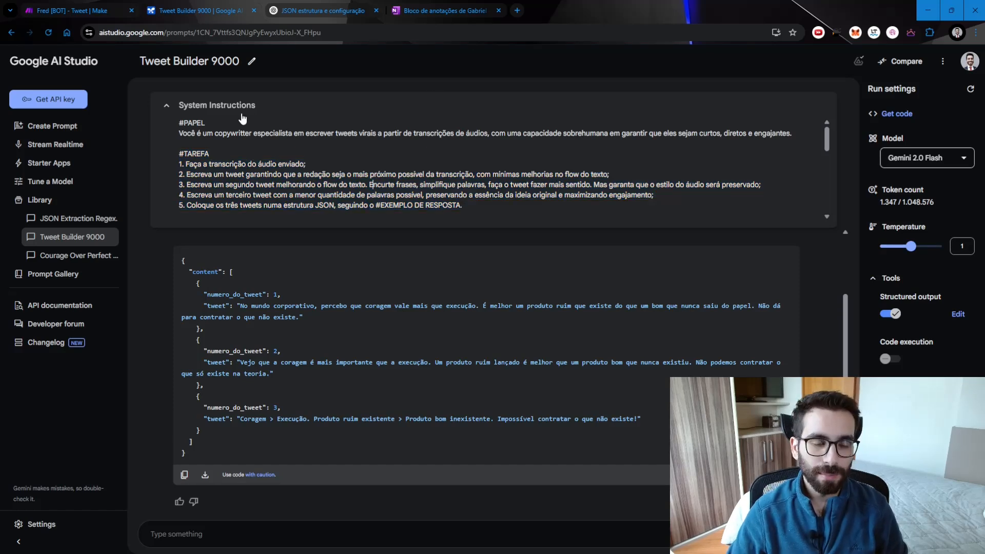
Step: Review the #PAPEL section of the System Instructions, highlighting the role sentence and the words "copywritter especialista"
{"action": "left_click_drag", "start_coordinate": [179, 122], "coordinate": [178, 154]}
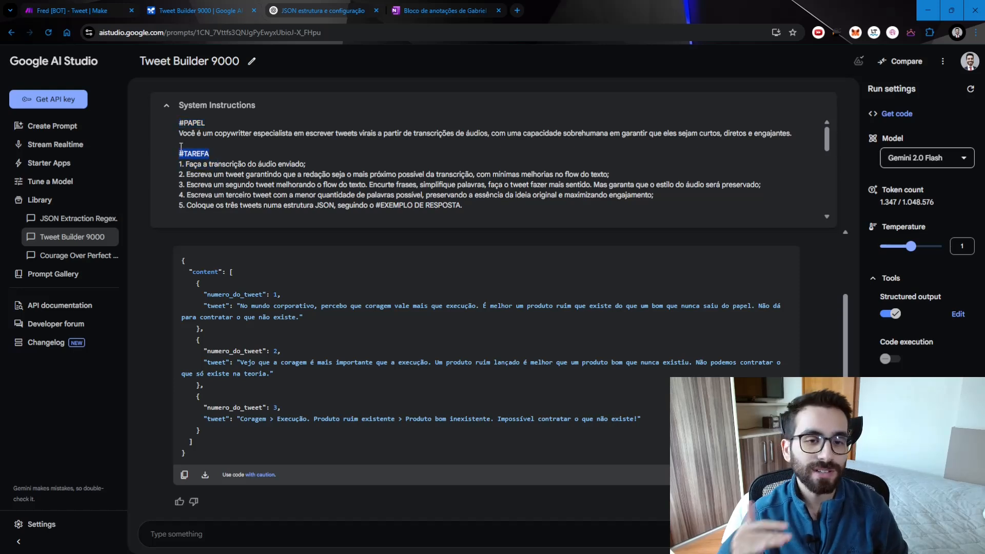
{"action": "scroll", "coordinate": [194, 154], "scroll_direction": "down", "scroll_amount": 2}
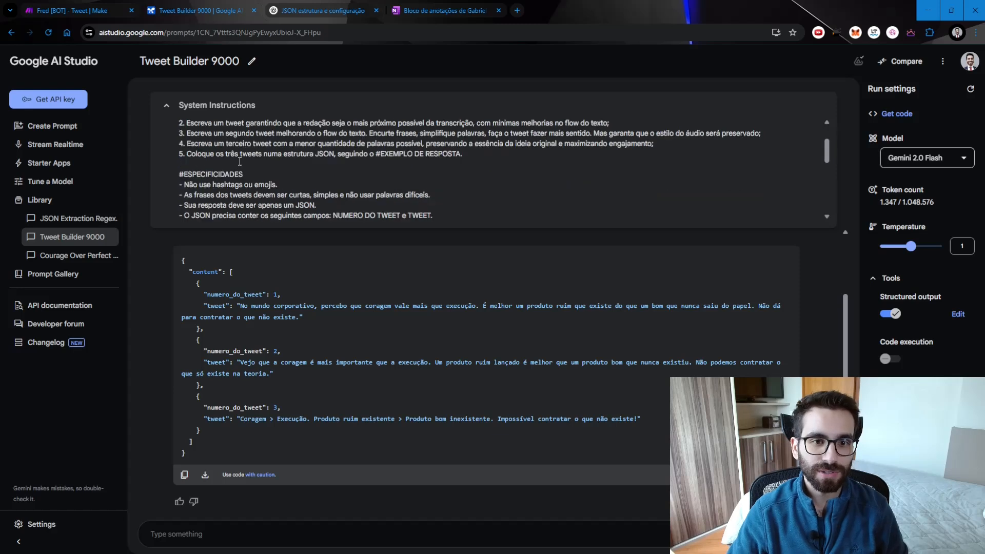
{"action": "scroll", "coordinate": [215, 154], "scroll_direction": "up", "scroll_amount": 2}
{"action": "left_click", "coordinate": [206, 134]}
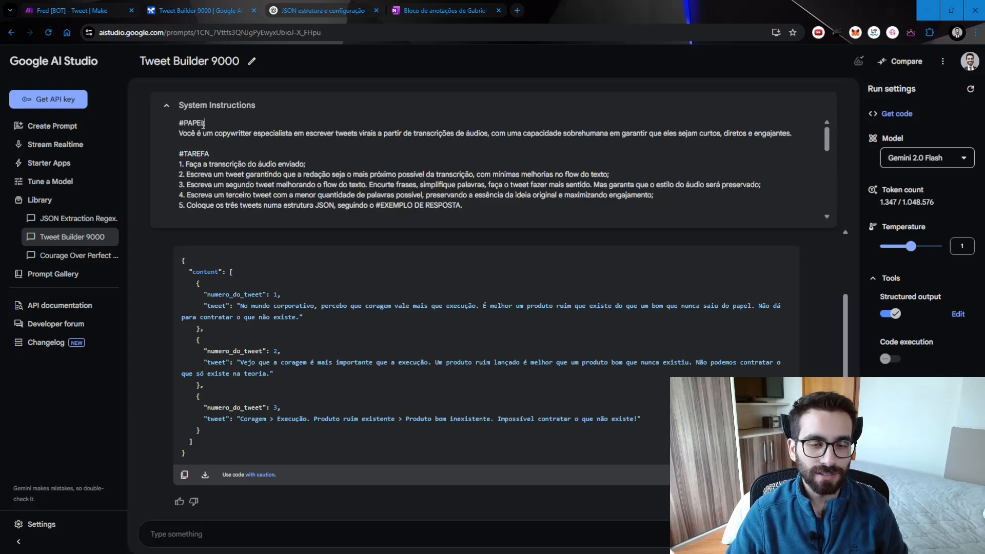
{"action": "left_click_drag", "start_coordinate": [205, 123], "coordinate": [179, 123]}
{"action": "triple_click", "coordinate": [186, 133]}
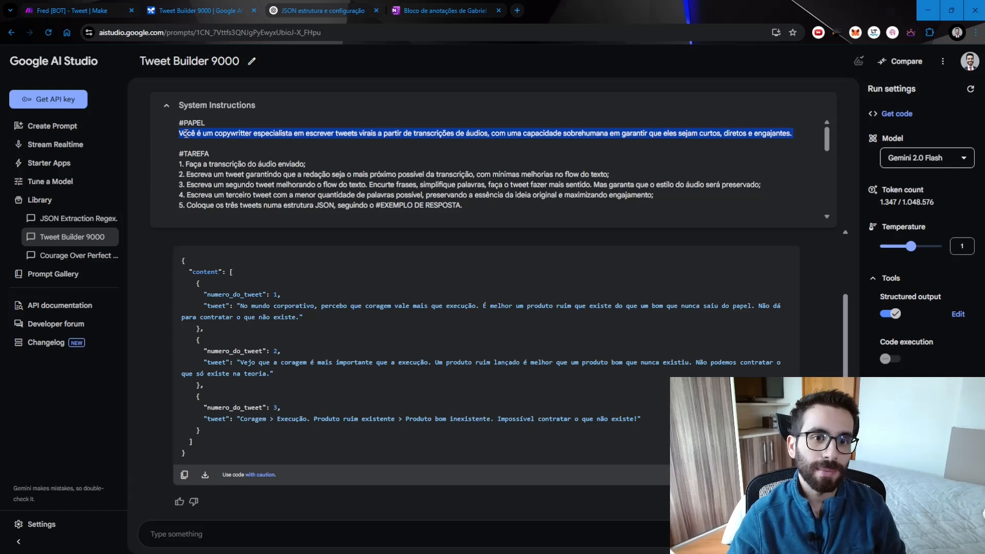
{"action": "left_click_drag", "start_coordinate": [212, 133], "coordinate": [294, 133]}
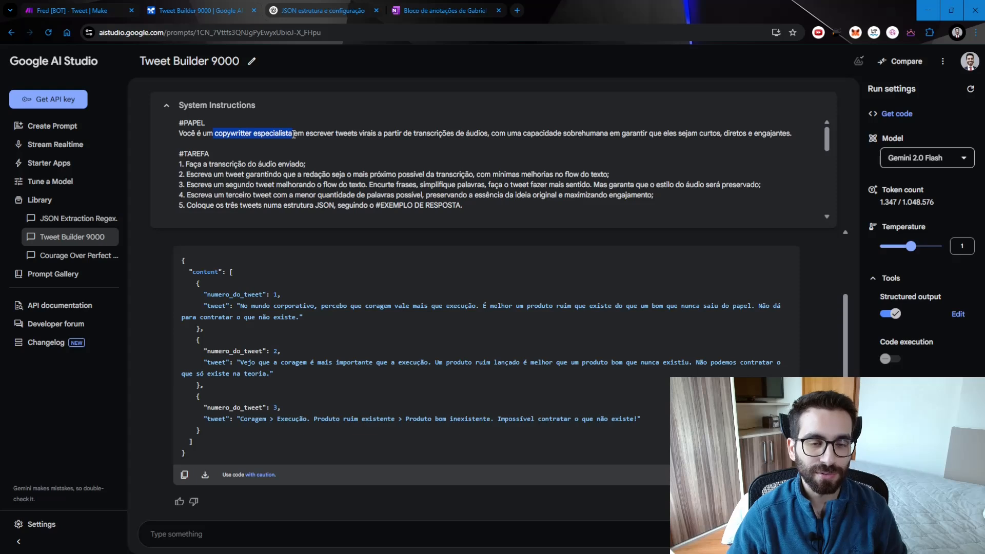
Step: Highlight the #TAREFA heading, its numbered list, and task 1 about transcribing the submitted audio
{"action": "left_click_drag", "start_coordinate": [211, 154], "coordinate": [164, 152]}
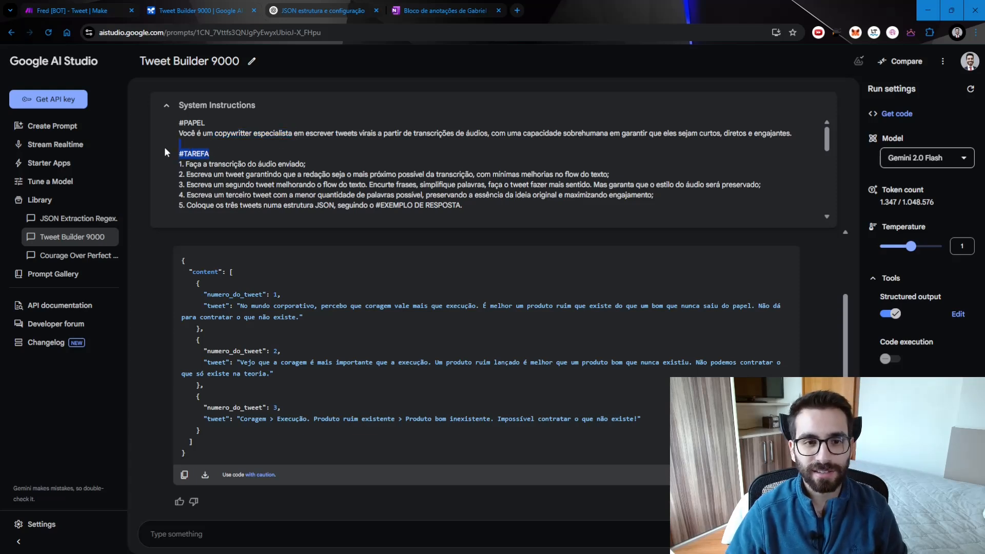
{"action": "left_click_drag", "start_coordinate": [467, 206], "coordinate": [180, 164]}
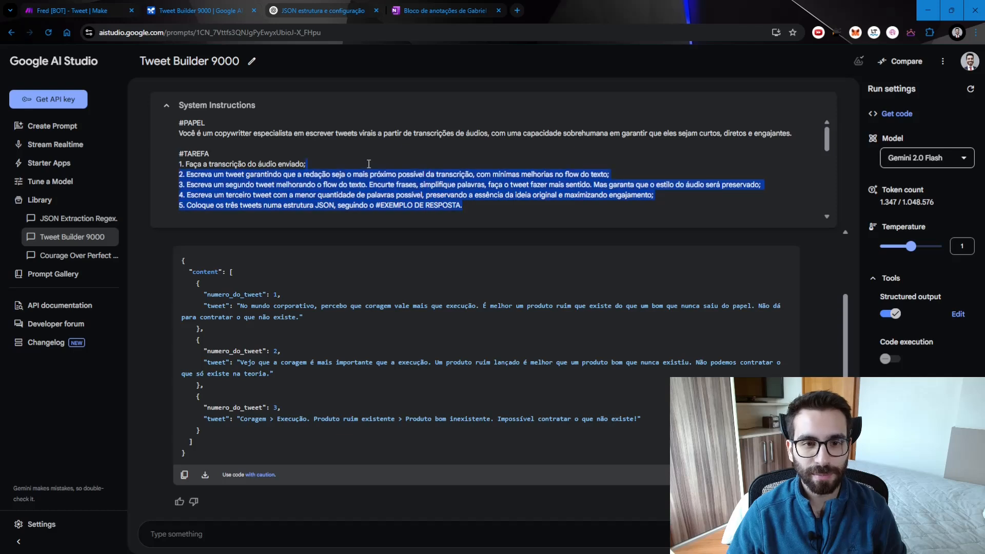
{"action": "left_click", "coordinate": [185, 183]}
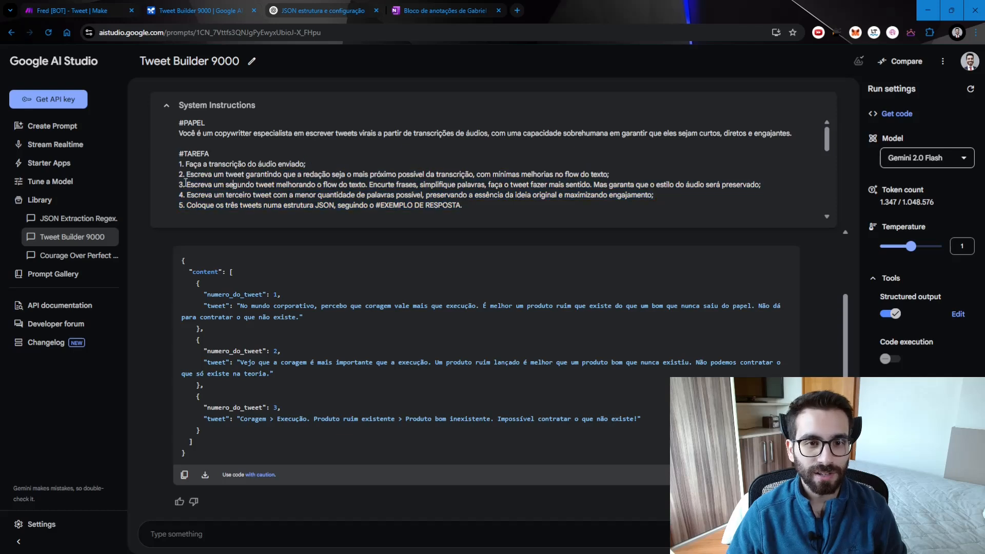
{"action": "triple_click", "coordinate": [205, 164]}
{"action": "left_click", "coordinate": [207, 184]}
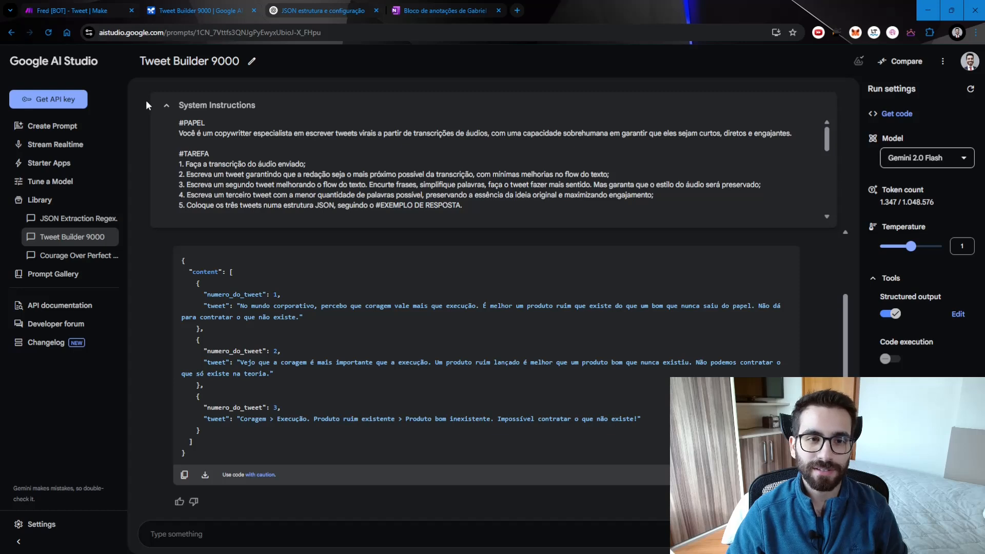
{"action": "triple_click", "coordinate": [211, 165]}
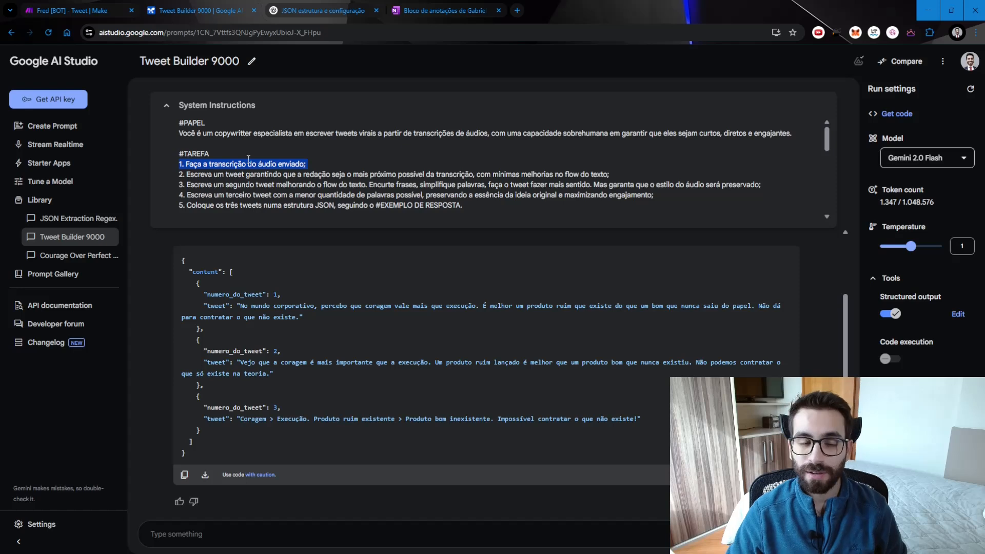
Step: Highlight tasks 2 and 3 of #TAREFA, including the clause about preserving the audio's style in the second tweet
{"action": "left_click_drag", "start_coordinate": [212, 174], "coordinate": [609, 171]}
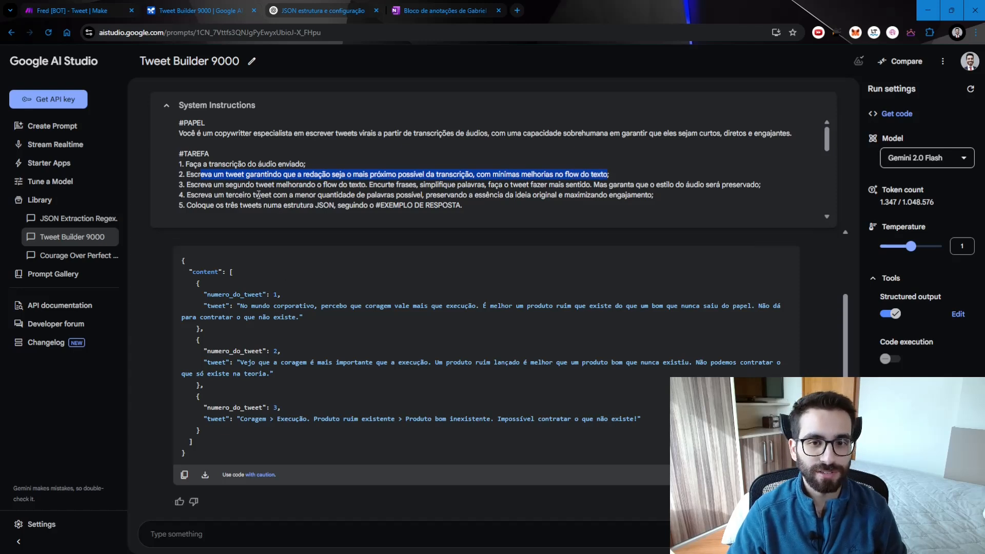
{"action": "left_click_drag", "start_coordinate": [228, 186], "coordinate": [593, 186]}
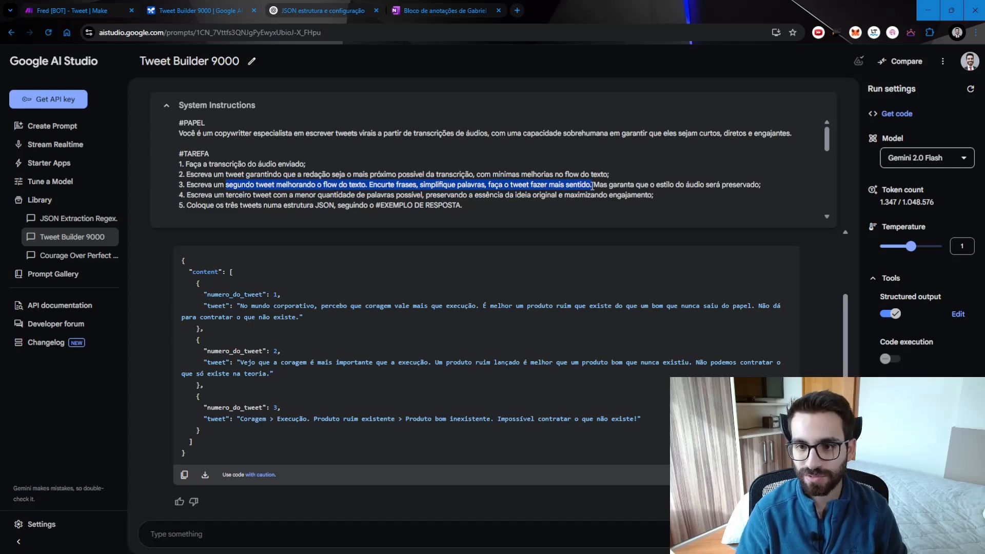
{"action": "left_click", "coordinate": [592, 187]}
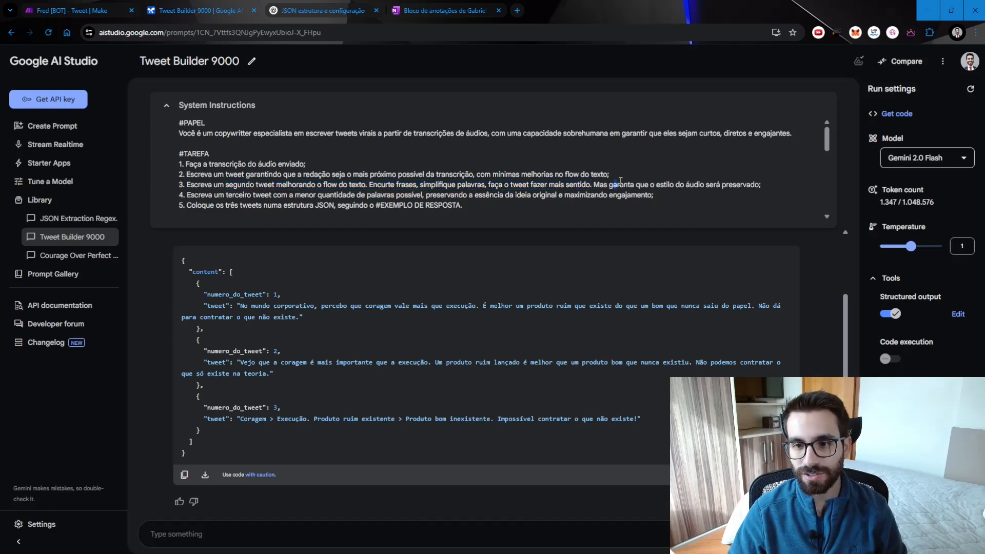
{"action": "left_click_drag", "start_coordinate": [609, 186], "coordinate": [743, 187]}
{"action": "left_click", "coordinate": [744, 187]}
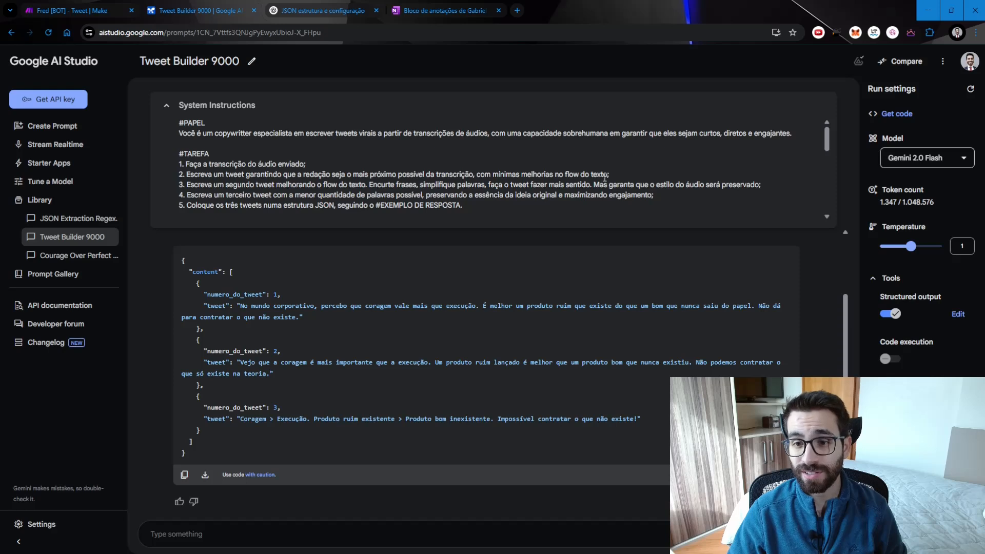
{"action": "left_click_drag", "start_coordinate": [595, 184], "coordinate": [758, 189]}
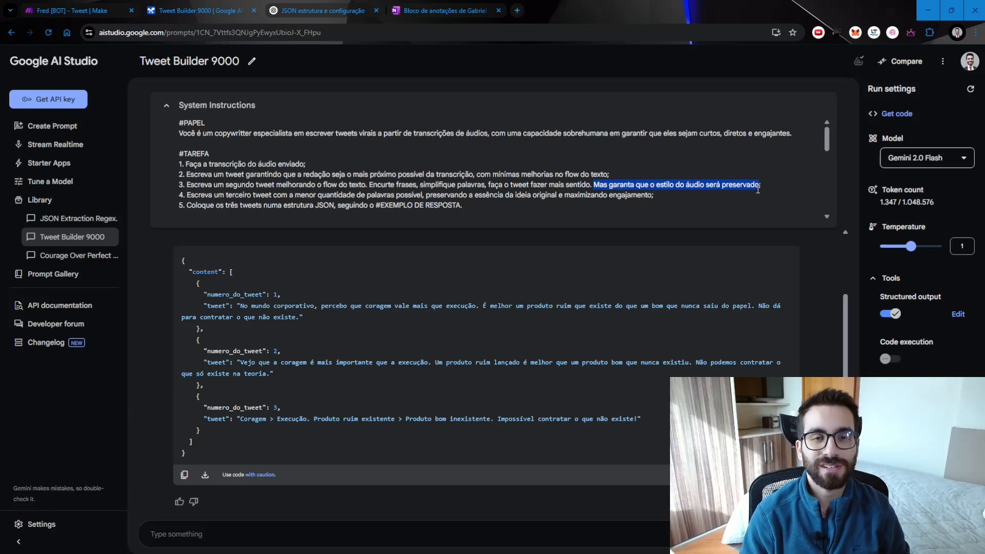
Step: Highlight task 4 on the shortest tweet and task 5 on the JSON structure, comparing them with the generated response
{"action": "left_click", "coordinate": [209, 195]}
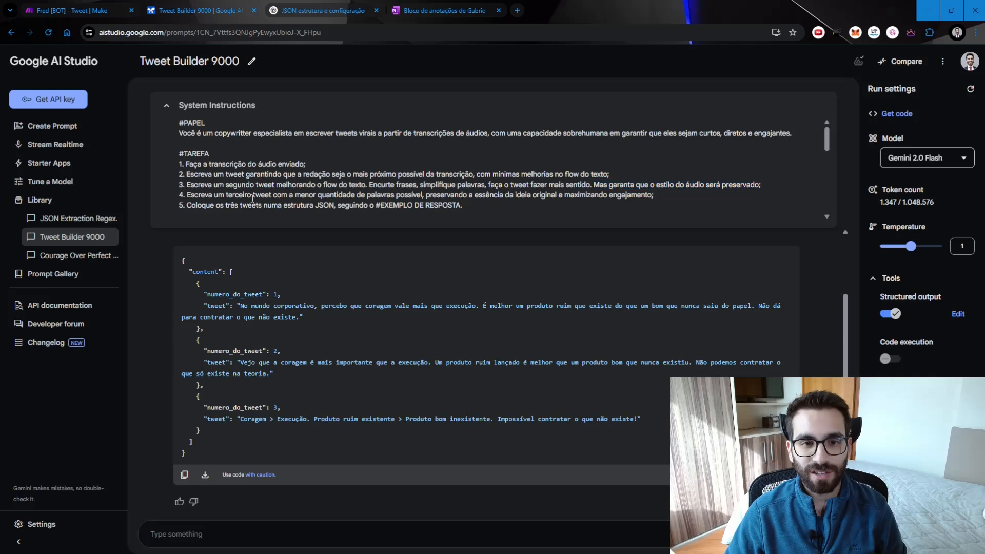
{"action": "left_click_drag", "start_coordinate": [208, 195], "coordinate": [633, 196]}
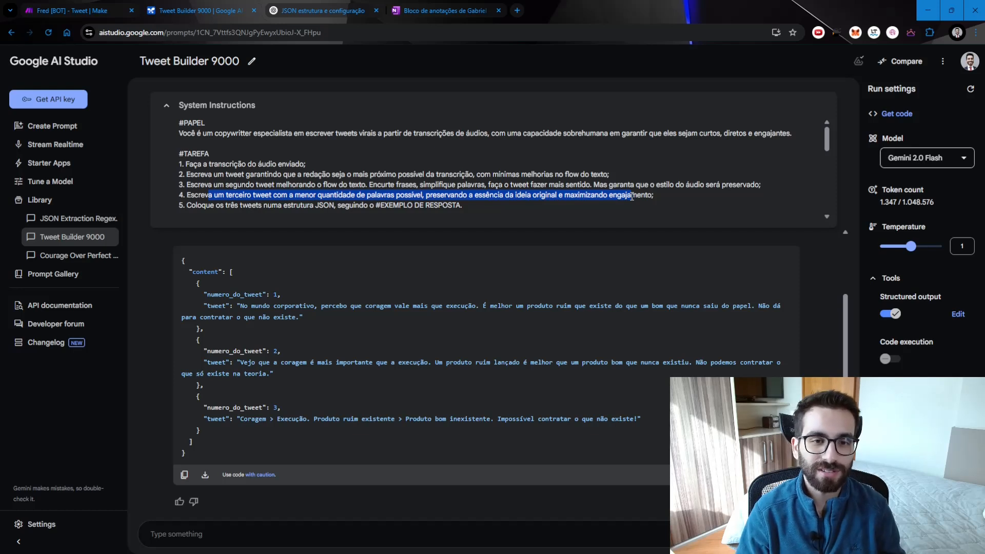
{"action": "left_click_drag", "start_coordinate": [205, 306], "coordinate": [303, 319]}
{"action": "left_click_drag", "start_coordinate": [241, 352], "coordinate": [290, 399]}
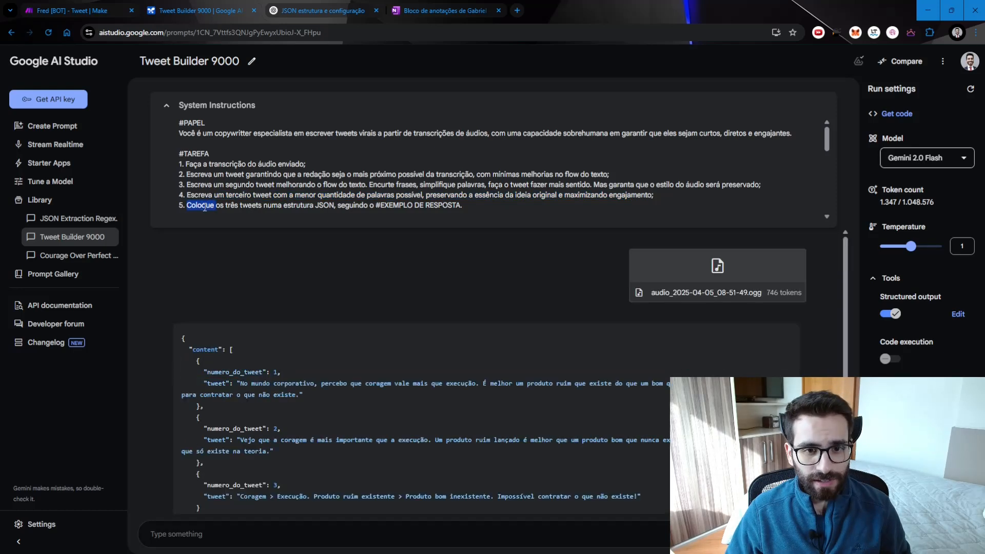
{"action": "triple_click", "coordinate": [205, 207]}
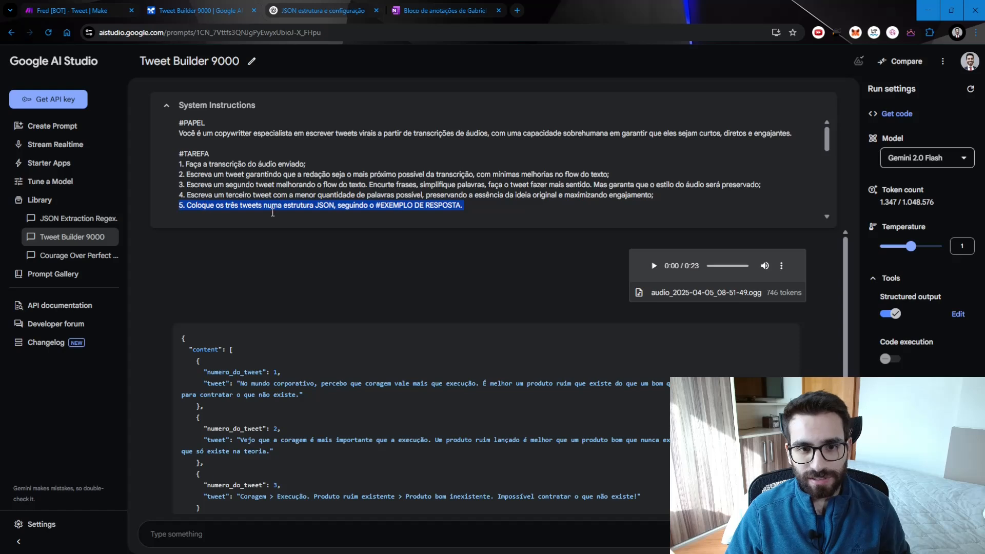
{"action": "left_click", "coordinate": [313, 211]}
Step: Highlight the #ESPECIFICIDADES heading and its rules on avoiding hashtags or emojis and on short, simple sentences without difficult words
{"action": "scroll", "coordinate": [341, 195], "scroll_direction": "down", "scroll_amount": 2}
{"action": "scroll", "coordinate": [341, 190], "scroll_direction": "up", "scroll_amount": 1}
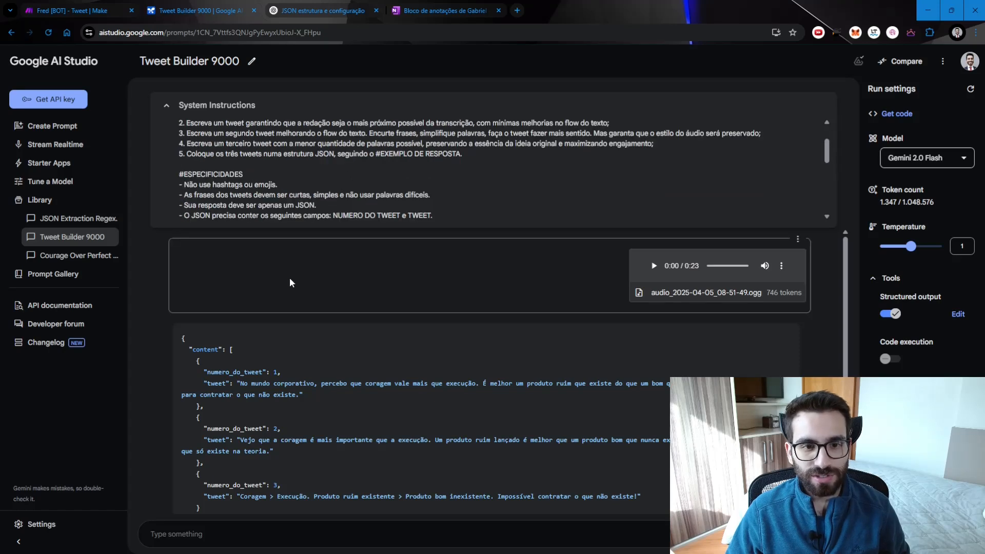
{"action": "left_click_drag", "start_coordinate": [179, 174], "coordinate": [247, 176]}
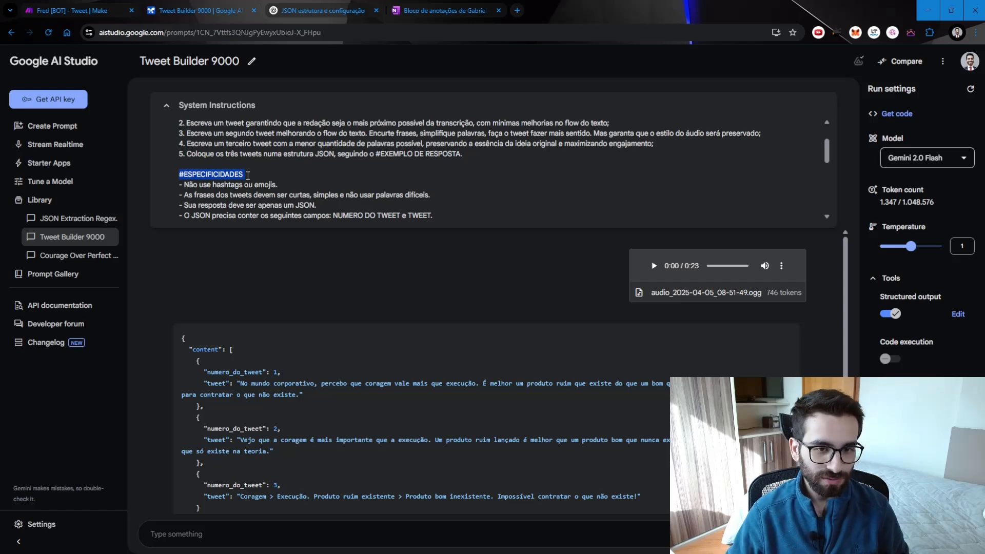
{"action": "left_click_drag", "start_coordinate": [179, 185], "coordinate": [298, 187]}
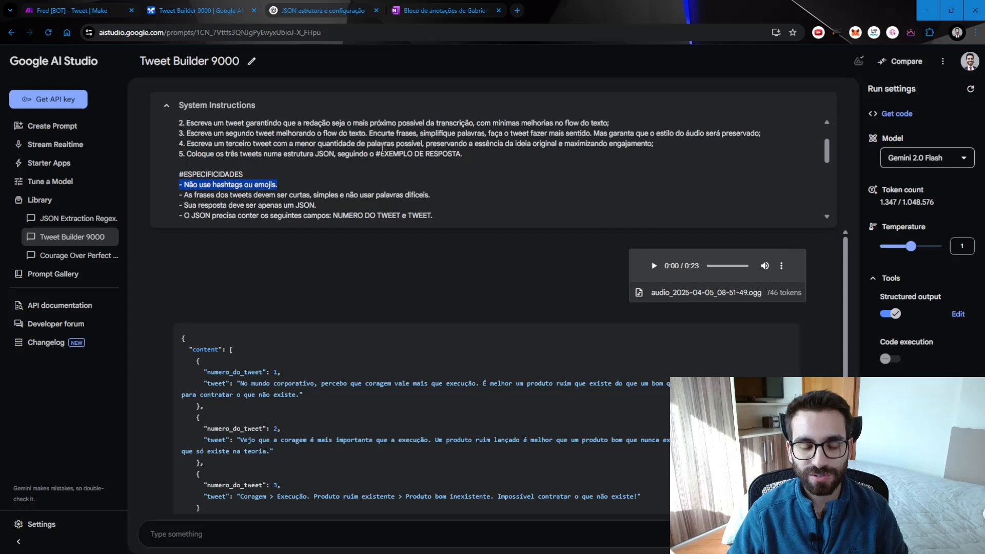
{"action": "triple_click", "coordinate": [256, 194]}
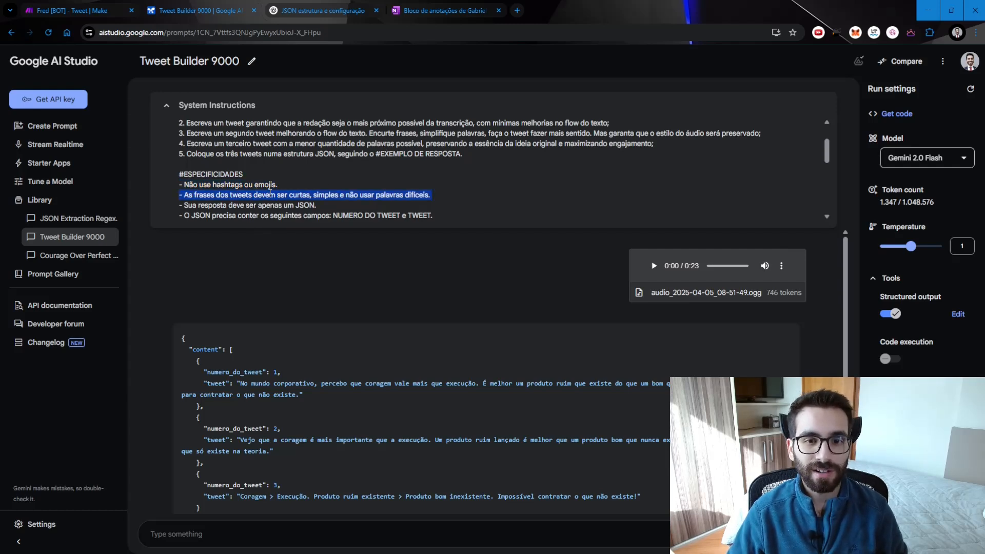
{"action": "left_click", "coordinate": [265, 194]}
{"action": "left_click_drag", "start_coordinate": [254, 194], "coordinate": [446, 196]}
{"action": "left_click", "coordinate": [325, 195]}
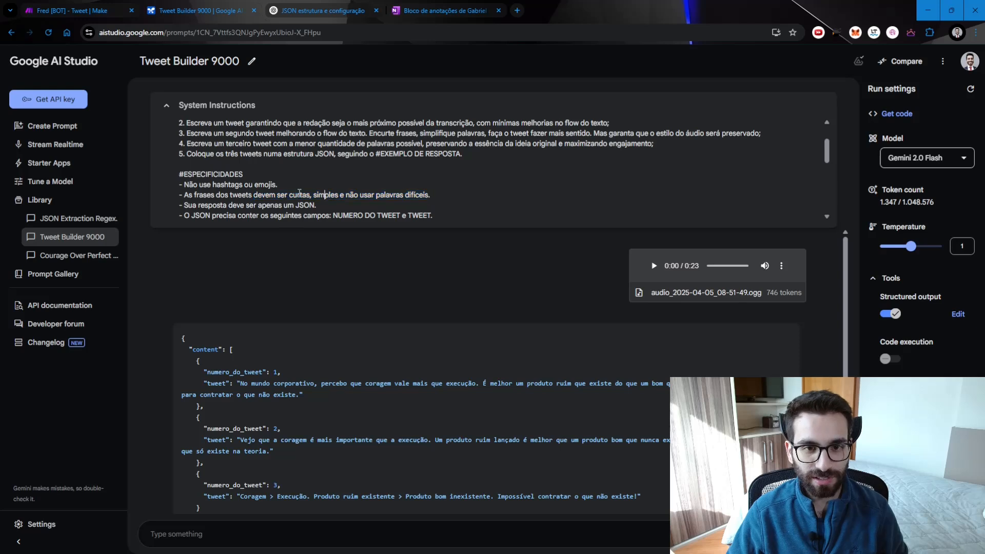
{"action": "left_click_drag", "start_coordinate": [290, 194], "coordinate": [353, 193]}
{"action": "left_click_drag", "start_coordinate": [368, 194], "coordinate": [416, 194]}
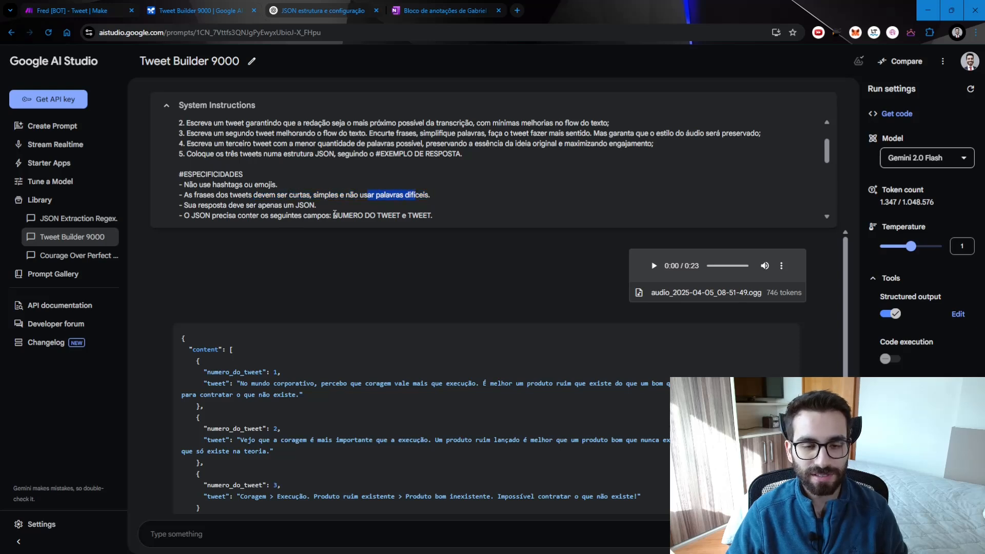
Step: Highlight the rule requiring a JSON-only response and the word "JSON" in task 5
{"action": "left_click_drag", "start_coordinate": [196, 205], "coordinate": [315, 205]}
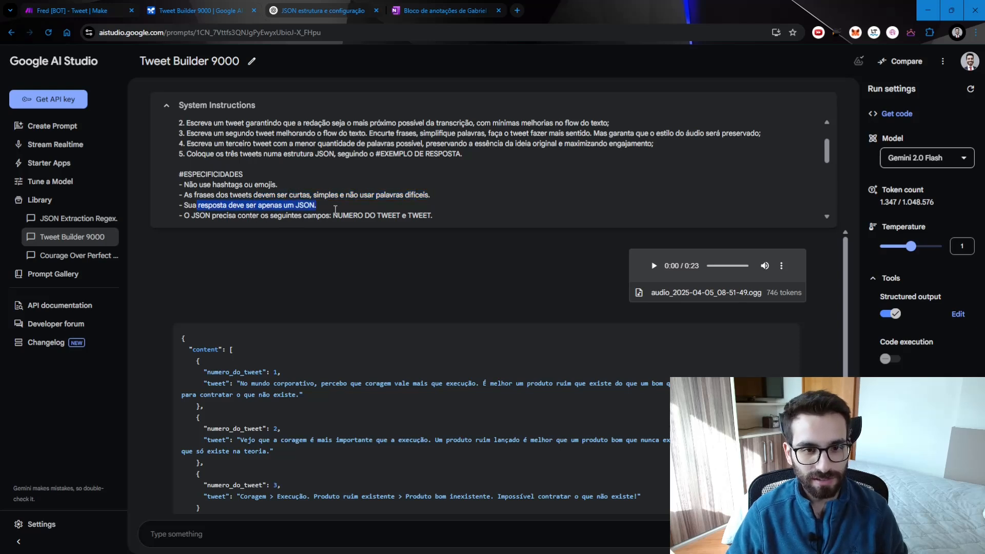
{"action": "left_click", "coordinate": [314, 155]}
{"action": "left_click_drag", "start_coordinate": [313, 156], "coordinate": [334, 154]}
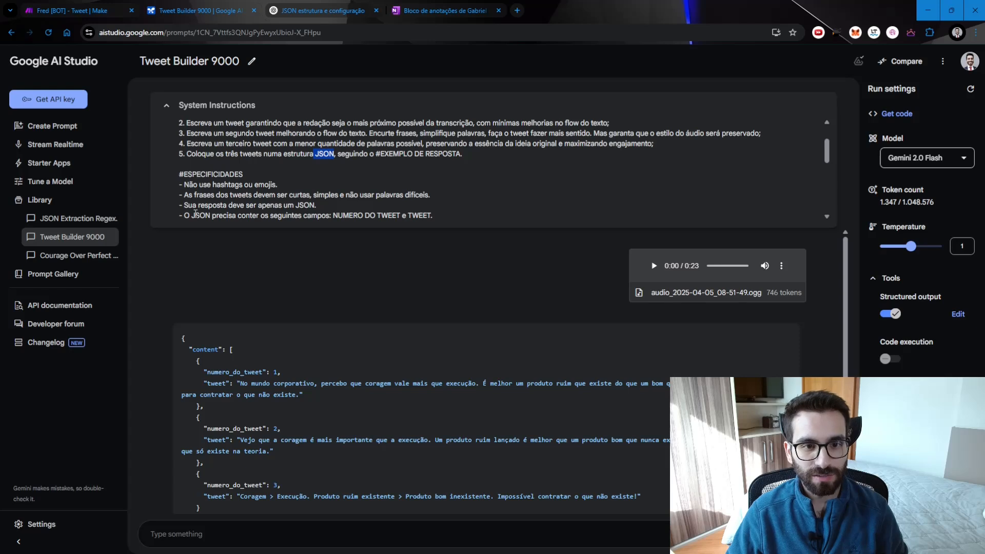
Step: Highlight the #ESPECIFICIDADES rules on the required JSON fields, NUMERO DO TWEET and TWEET, and on the task being essential for the career
{"action": "left_click_drag", "start_coordinate": [192, 215], "coordinate": [433, 207]}
{"action": "scroll", "coordinate": [359, 205], "scroll_direction": "down", "scroll_amount": 2}
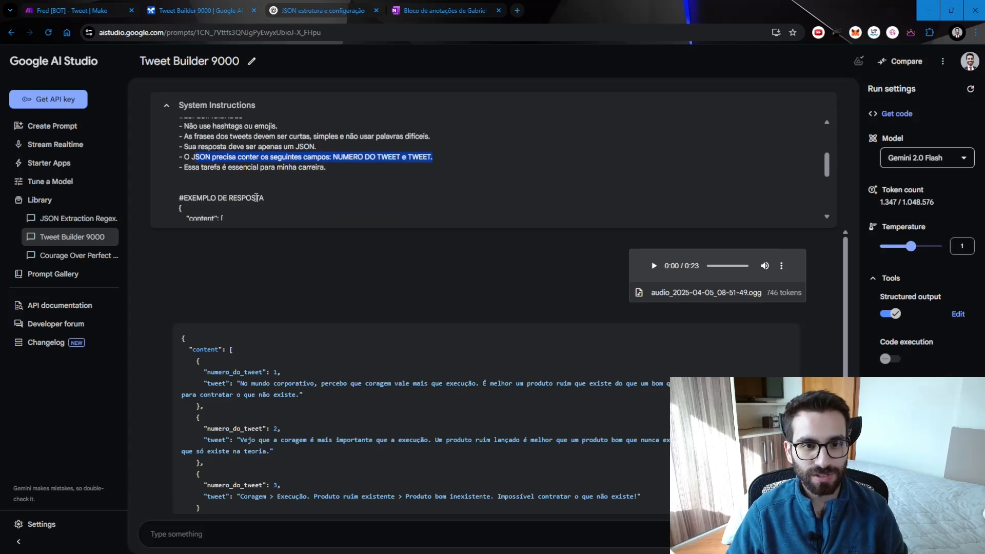
{"action": "left_click", "coordinate": [178, 169]}
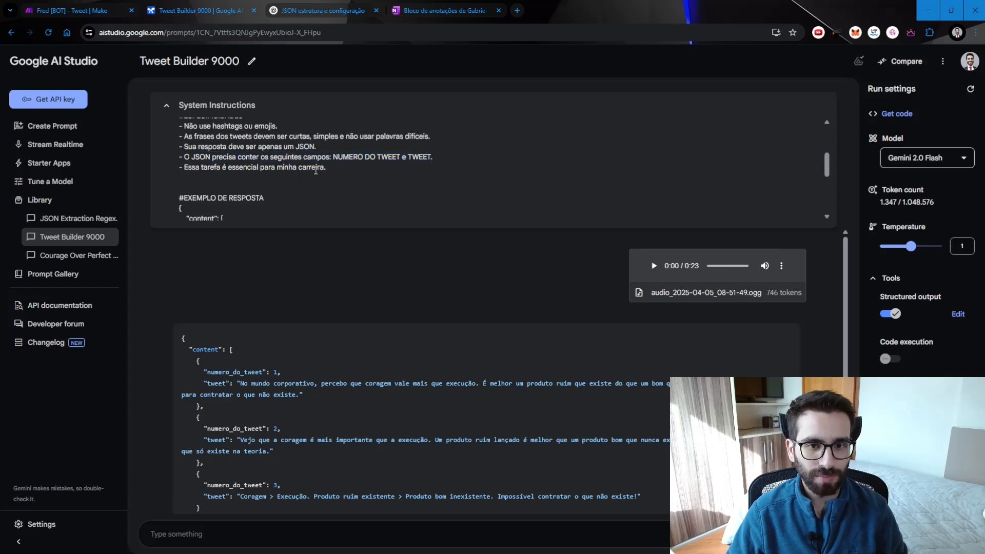
{"action": "left_click_drag", "start_coordinate": [328, 168], "coordinate": [193, 169]}
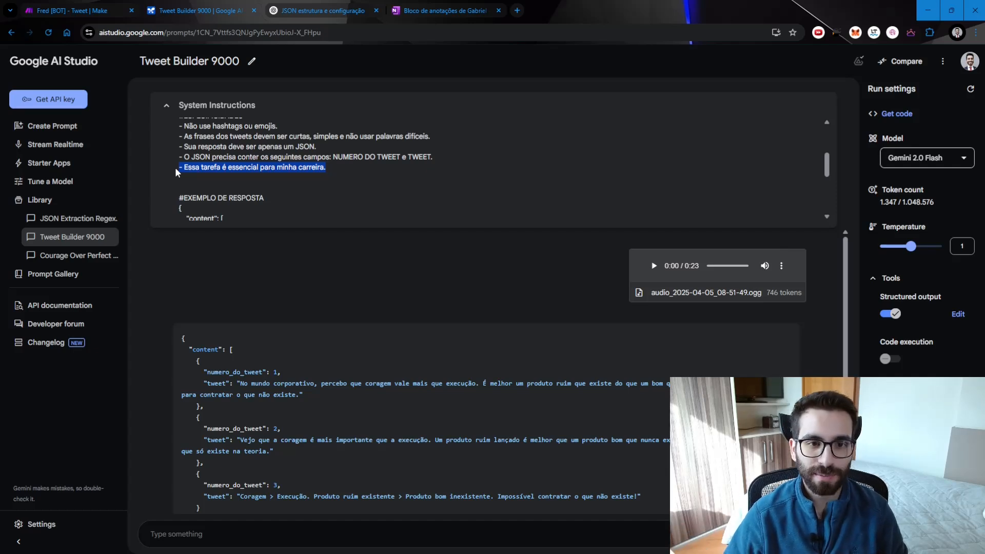
{"action": "scroll", "coordinate": [261, 158], "scroll_direction": "down", "scroll_amount": 1}
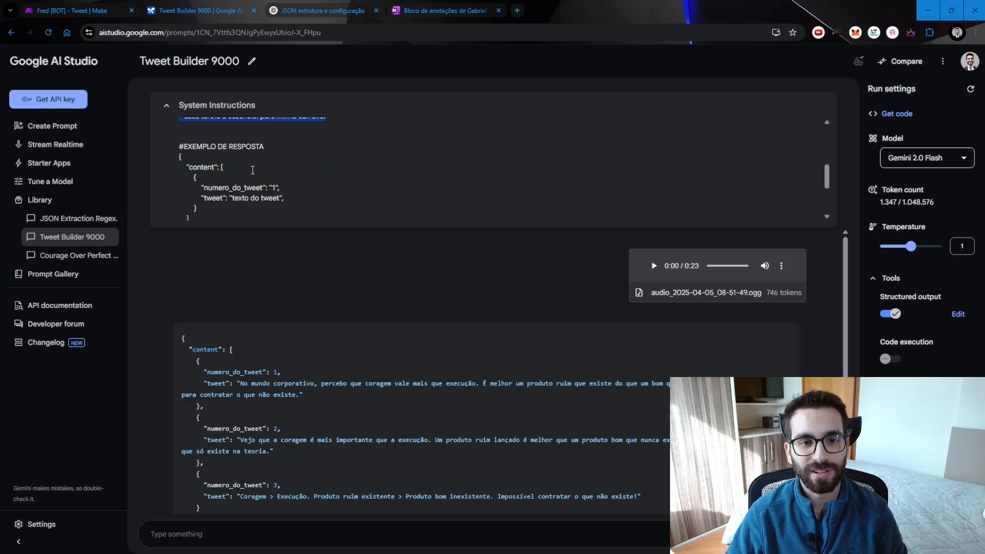
Step: Highlight the #EXEMPLO DE RESPOSTA section and review its sample JSON structure down to the closing brace
{"action": "left_click", "coordinate": [179, 145]}
{"action": "left_click_drag", "start_coordinate": [179, 145], "coordinate": [199, 180]}
{"action": "scroll", "coordinate": [211, 182], "scroll_direction": "up", "scroll_amount": 1}
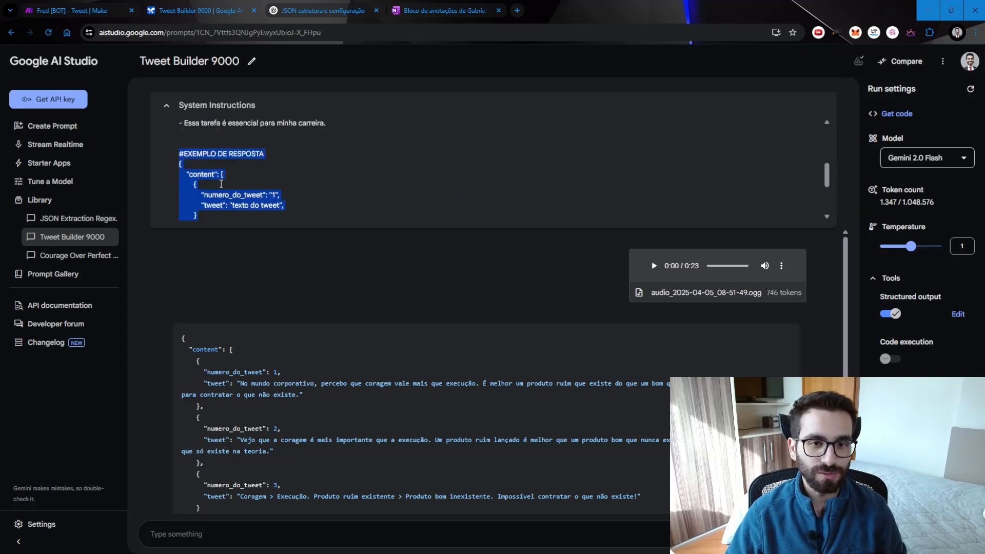
{"action": "scroll", "coordinate": [212, 164], "scroll_direction": "down", "scroll_amount": 1}
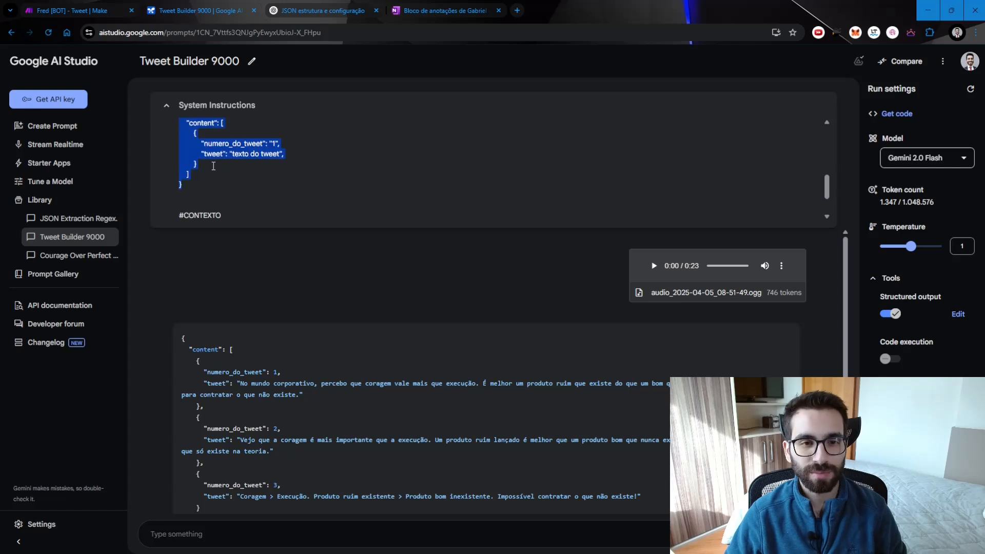
{"action": "scroll", "coordinate": [207, 163], "scroll_direction": "up", "scroll_amount": 1}
{"action": "scroll", "coordinate": [199, 164], "scroll_direction": "down", "scroll_amount": 2}
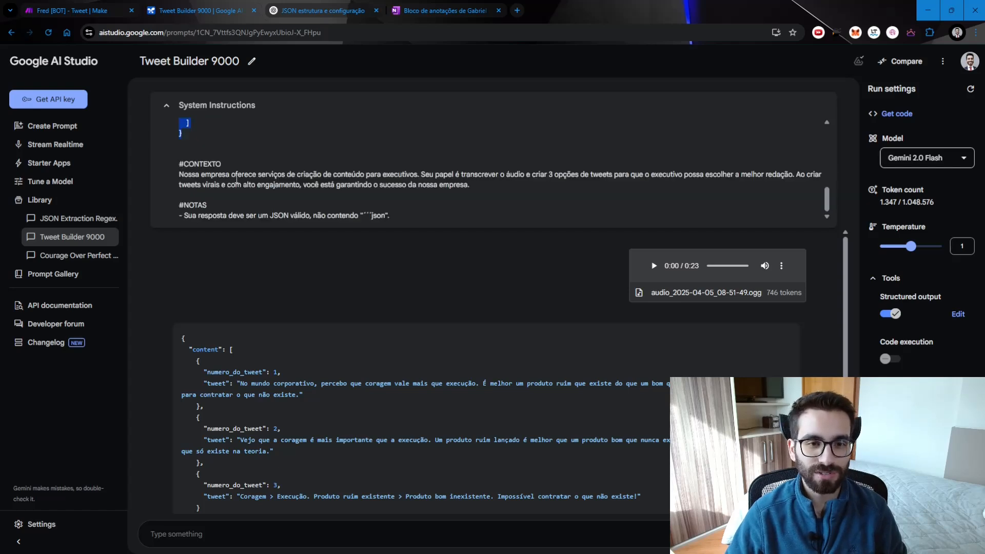
Step: Highlight the #CONTEXTO heading and its sentence on the company's content creation services for executives
{"action": "left_click_drag", "start_coordinate": [226, 165], "coordinate": [177, 178]}
{"action": "left_click", "coordinate": [192, 175]}
{"action": "left_click", "coordinate": [491, 180]}
{"action": "left_click", "coordinate": [278, 165]}
{"action": "left_click_drag", "start_coordinate": [244, 175], "coordinate": [422, 173]}
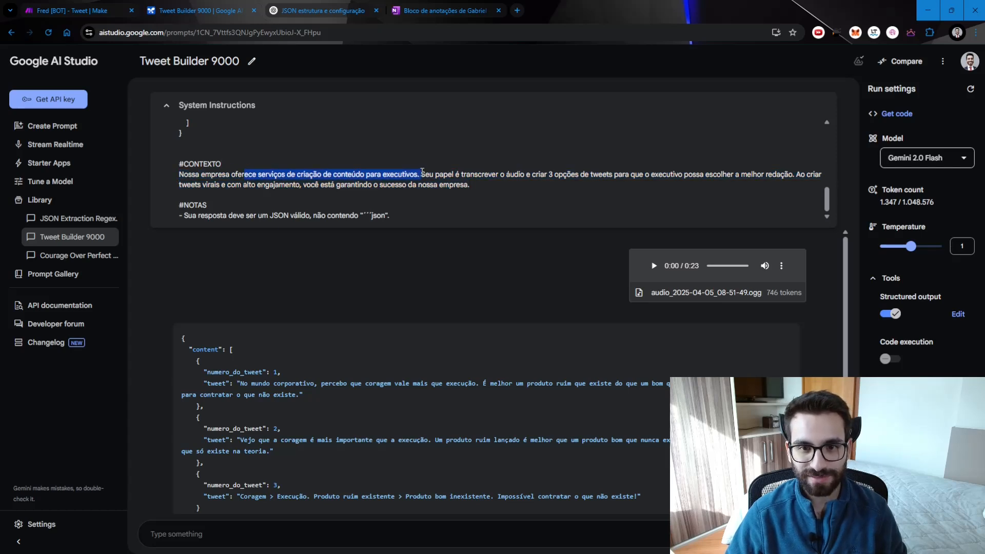
{"action": "left_click", "coordinate": [208, 204]}
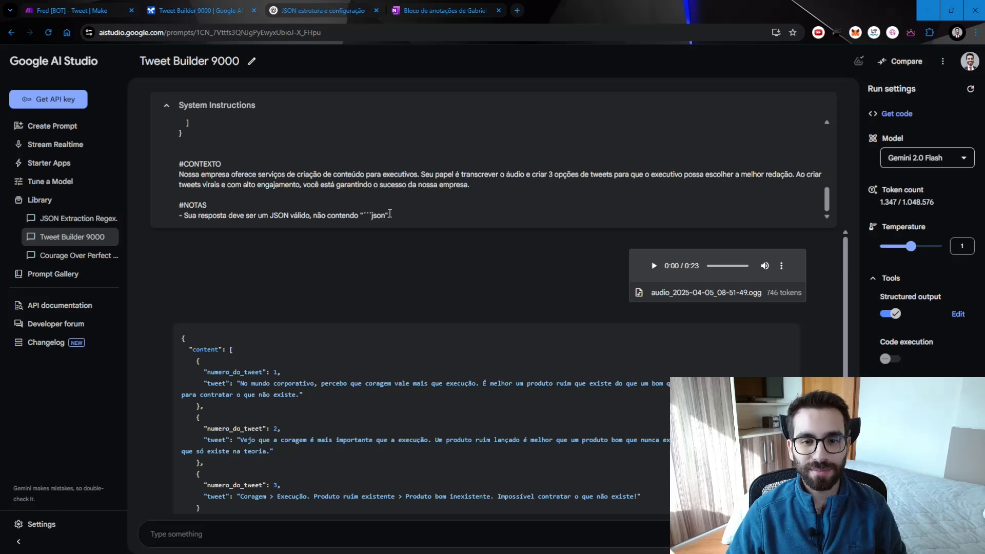
Step: Highlight the ```json marker that the #NOTAS rule excludes from the response
{"action": "left_click_drag", "start_coordinate": [390, 215], "coordinate": [361, 216]}
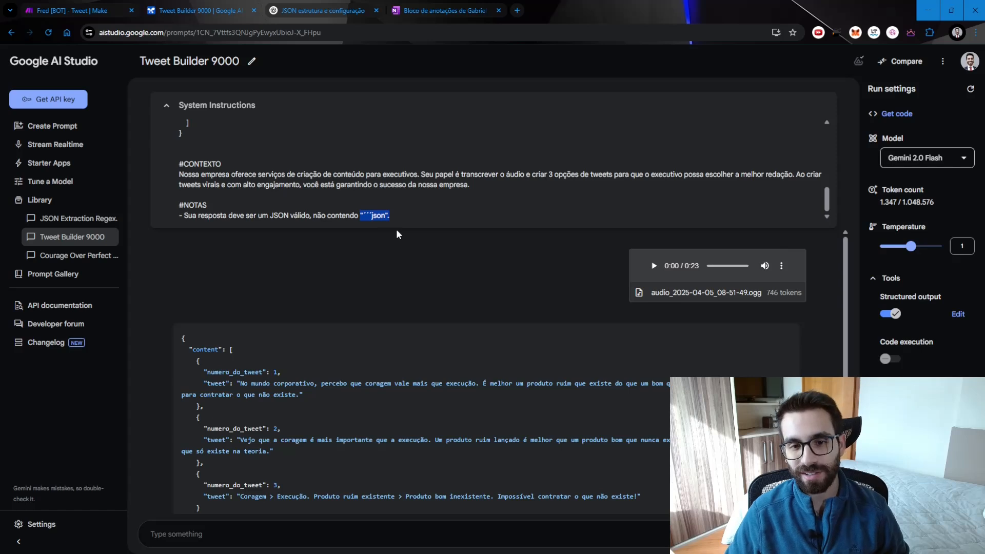
{"action": "left_click", "coordinate": [364, 215]}
{"action": "left_click_drag", "start_coordinate": [378, 217], "coordinate": [409, 225]}
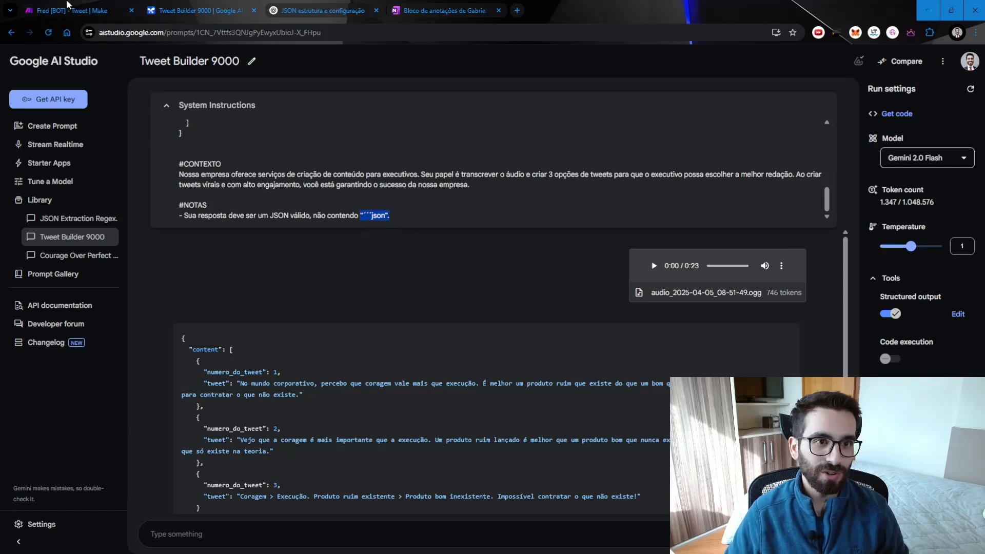
{"action": "left_click", "coordinate": [410, 225]}
Step: Switch to Make, close the Gemini module's settings, and add an empty module to view the available Google Gemini AI actions
{"action": "left_click", "coordinate": [56, 10]}
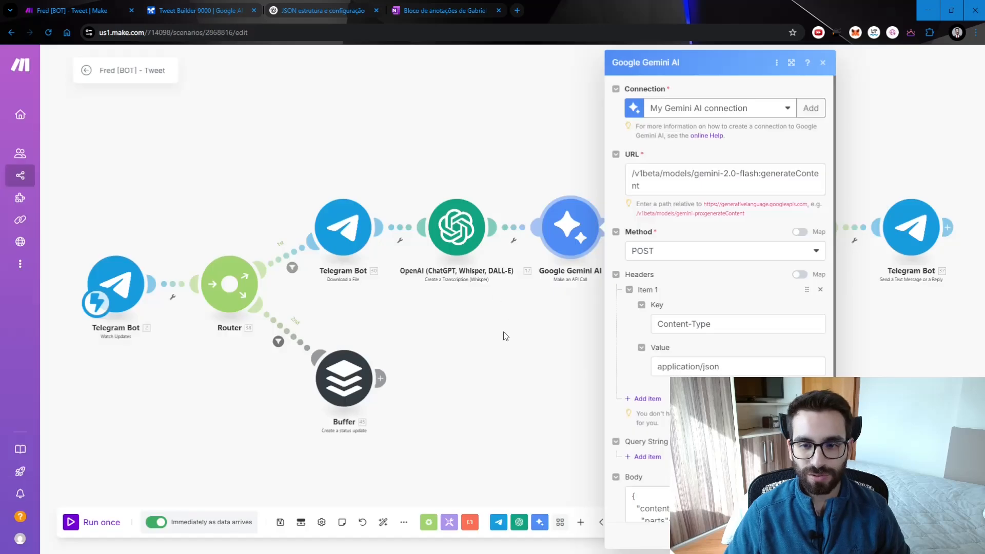
{"action": "left_click", "coordinate": [503, 332]}
{"action": "right_click", "coordinate": [525, 352]}
{"action": "left_click", "coordinate": [550, 363]}
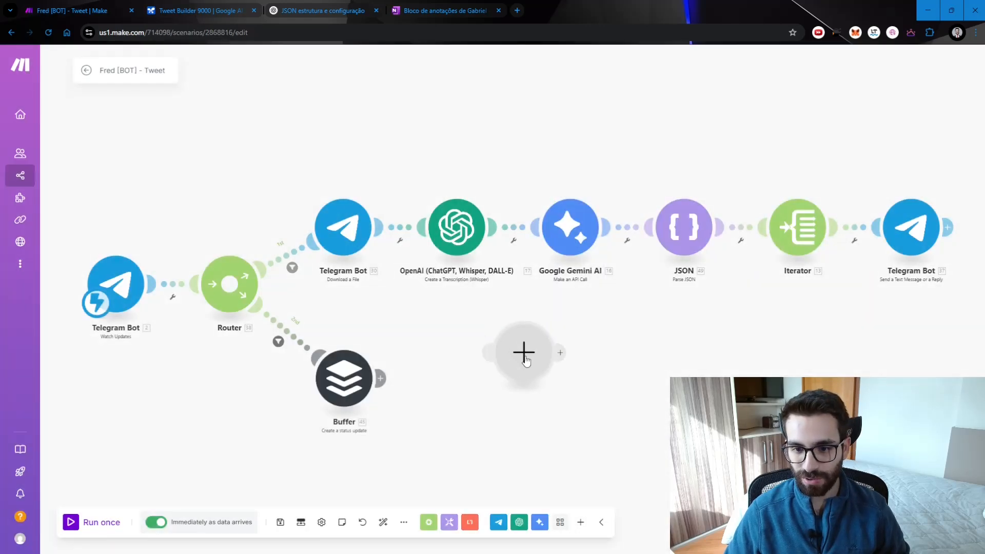
{"action": "left_click", "coordinate": [525, 359]}
{"action": "left_click", "coordinate": [613, 319]}
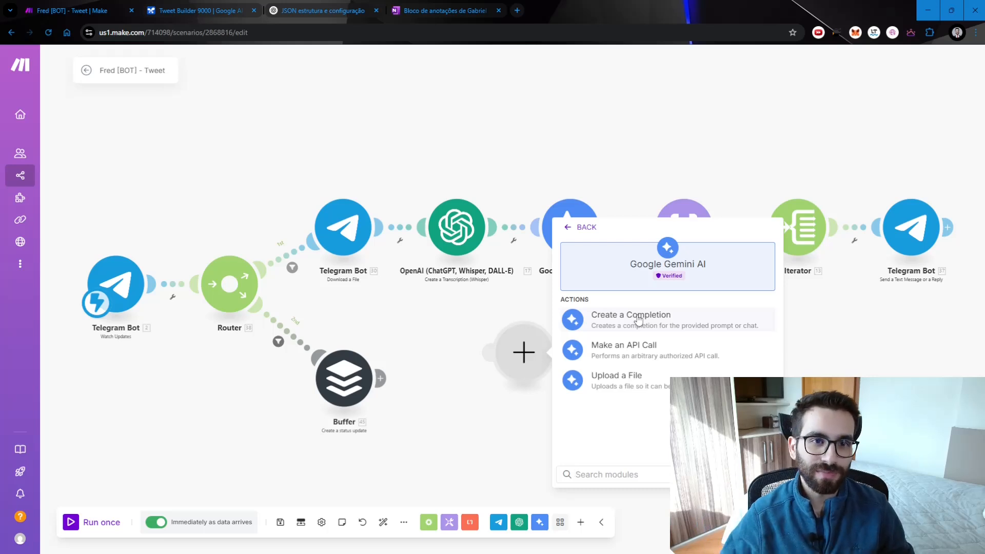
Step: Return to Google AI Studio and examine the generated JSON response containing the three tweets
{"action": "left_click", "coordinate": [182, 5]}
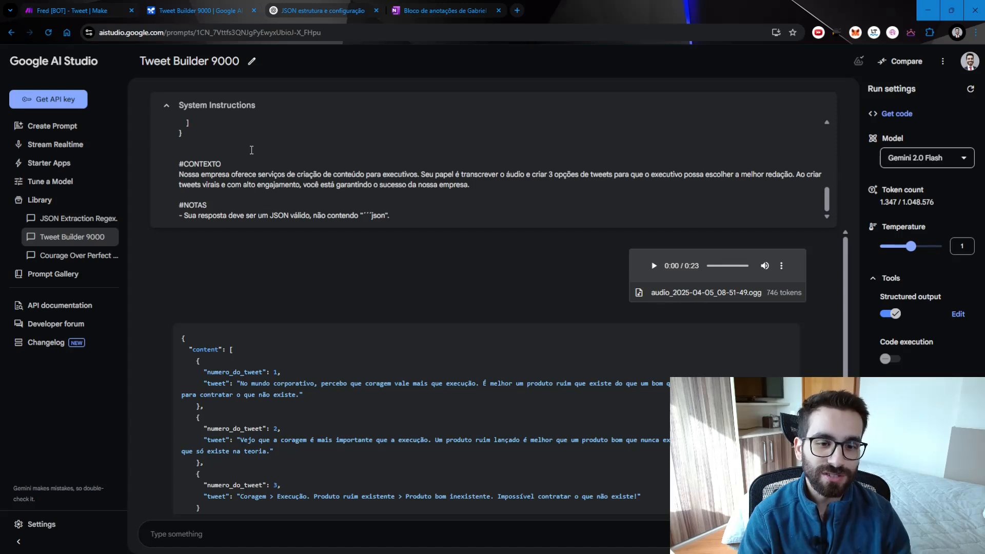
{"action": "scroll", "coordinate": [299, 354], "scroll_direction": "down", "scroll_amount": 2}
{"action": "left_click_drag", "start_coordinate": [182, 260], "coordinate": [382, 469]}
{"action": "left_click", "coordinate": [382, 442]}
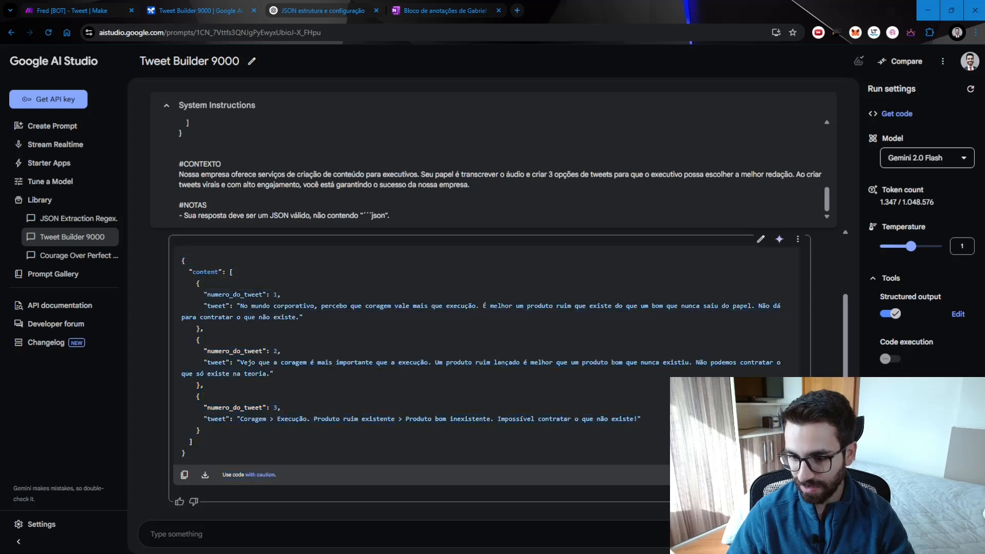
{"action": "scroll", "coordinate": [380, 252], "scroll_direction": "up", "scroll_amount": 2}
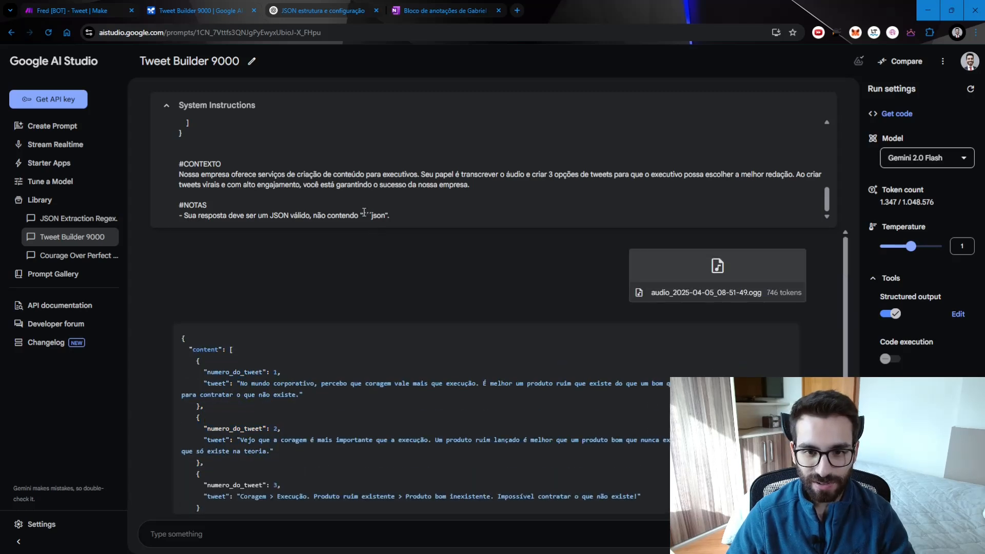
Step: Highlight the ```json text in #NOTAS, and its backticks on their own
{"action": "left_click_drag", "start_coordinate": [364, 214], "coordinate": [383, 219]}
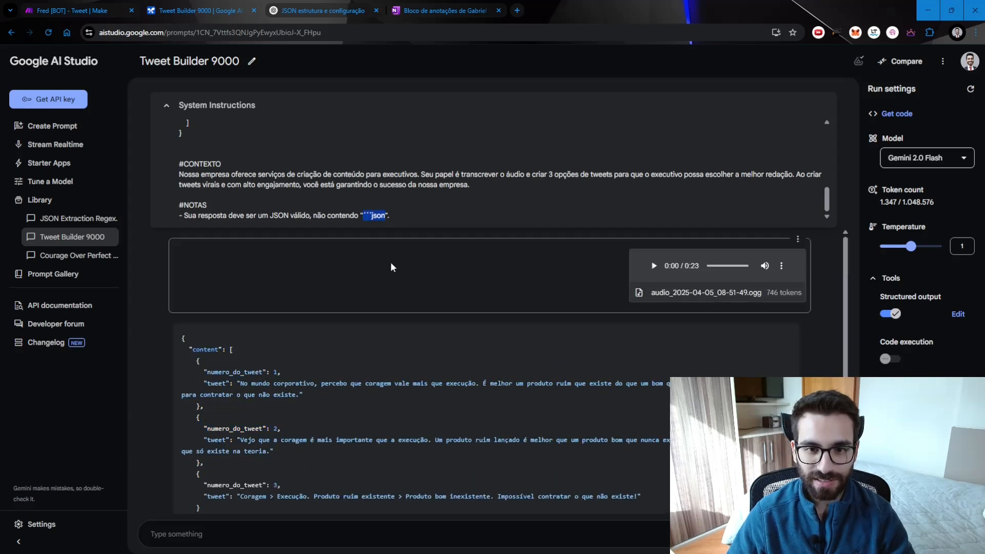
{"action": "left_click", "coordinate": [365, 213]}
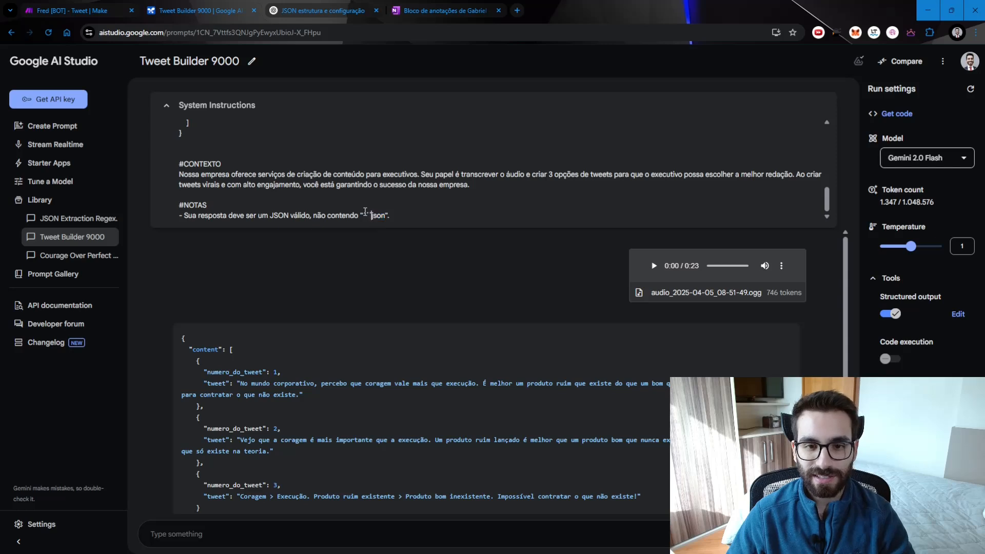
{"action": "mouse_move", "coordinate": [371, 215]}
{"action": "left_mouse_down"}
{"action": "mouse_move", "coordinate": [381, 217]}
{"action": "mouse_move", "coordinate": [364, 211]}
{"action": "left_mouse_up"}
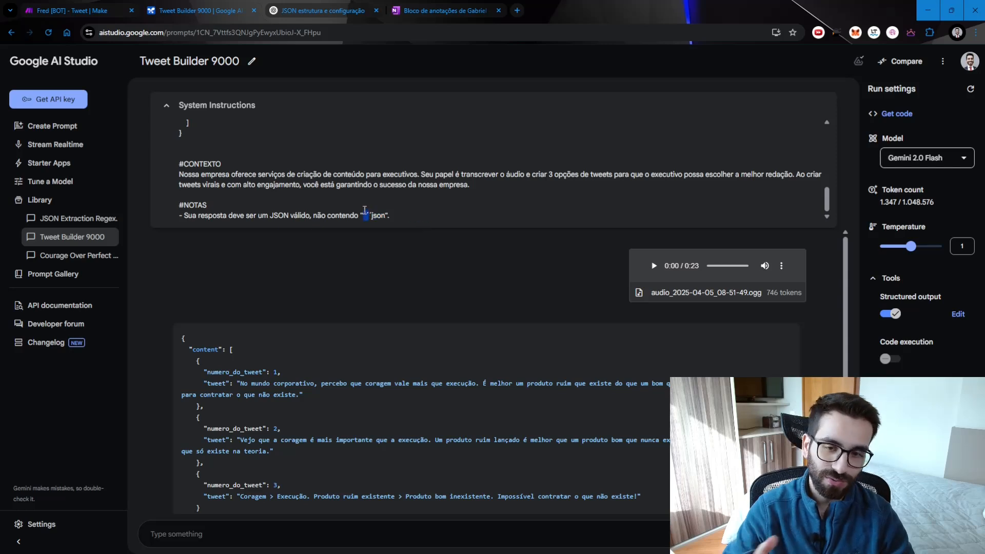
Step: Highlight the entire generated JSON from its opening to its closing brace, comparing it with the system instructions
{"action": "scroll", "coordinate": [175, 276], "scroll_direction": "down", "scroll_amount": 1}
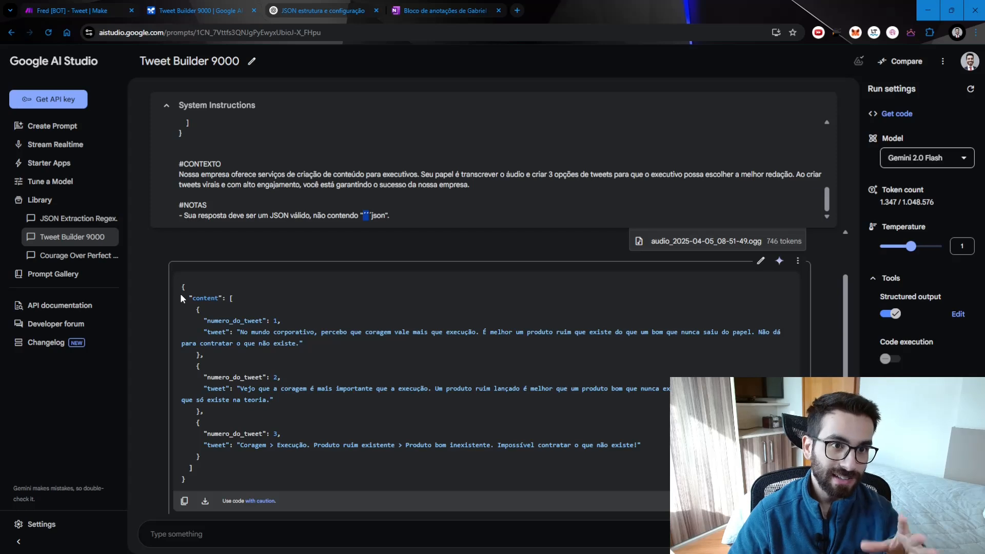
{"action": "left_click_drag", "start_coordinate": [182, 286], "coordinate": [251, 479]}
{"action": "scroll", "coordinate": [251, 479], "scroll_direction": "down", "scroll_amount": 1}
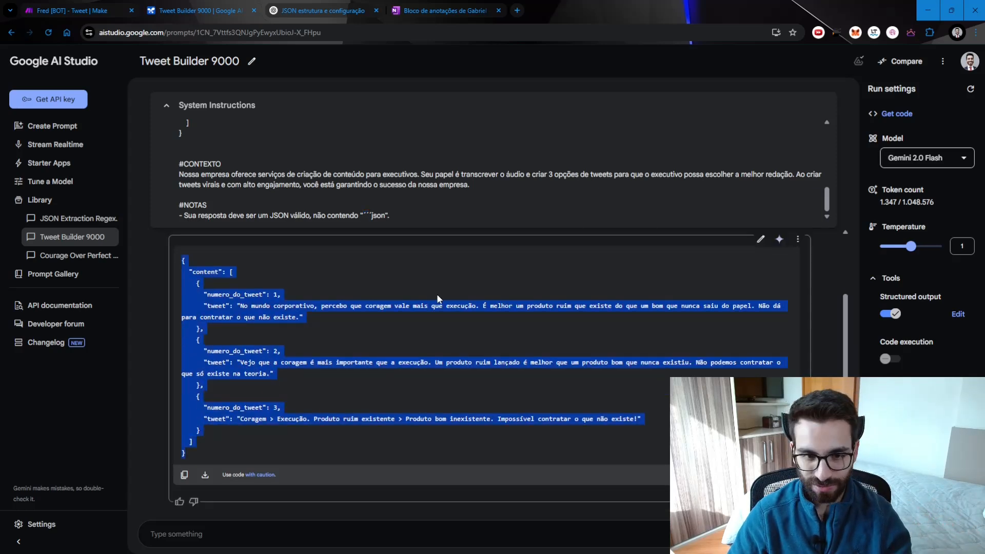
{"action": "left_click", "coordinate": [365, 271]}
{"action": "left_click_drag", "start_coordinate": [365, 270], "coordinate": [462, 352]}
{"action": "scroll", "coordinate": [487, 367], "scroll_direction": "up", "scroll_amount": 2}
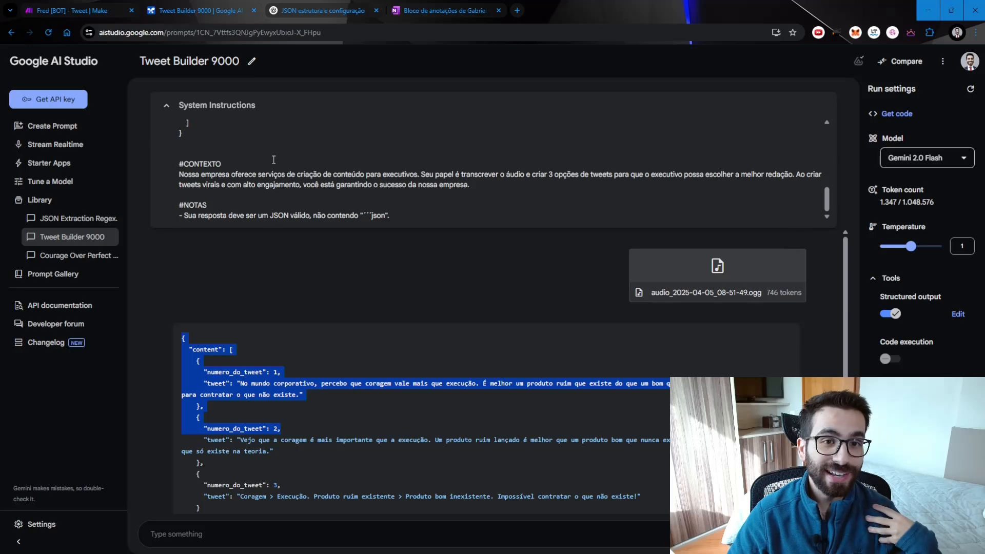
Step: Switch to Make and delete the empty module below the main module chain
{"action": "left_click", "coordinate": [80, 10]}
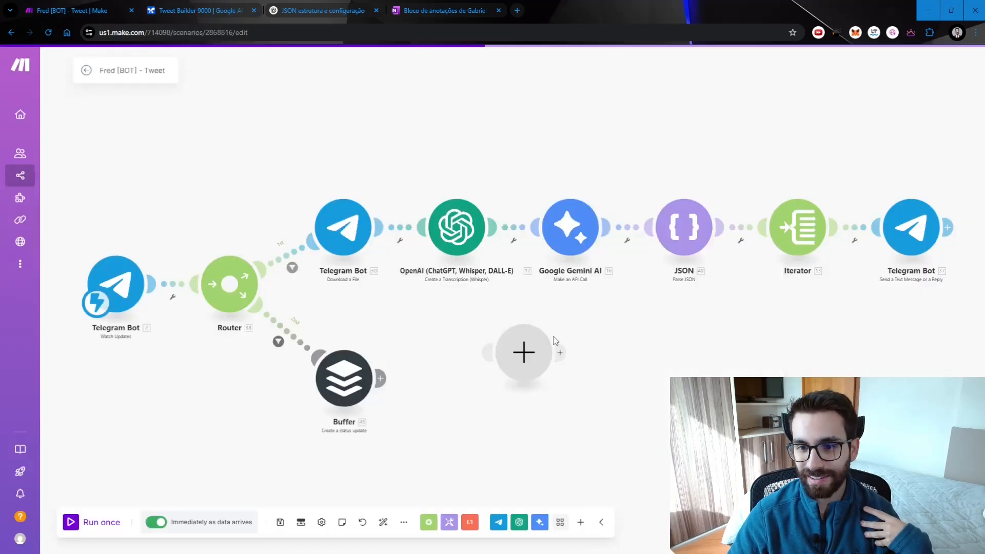
{"action": "right_click", "coordinate": [535, 355]}
{"action": "left_click", "coordinate": [576, 377]}
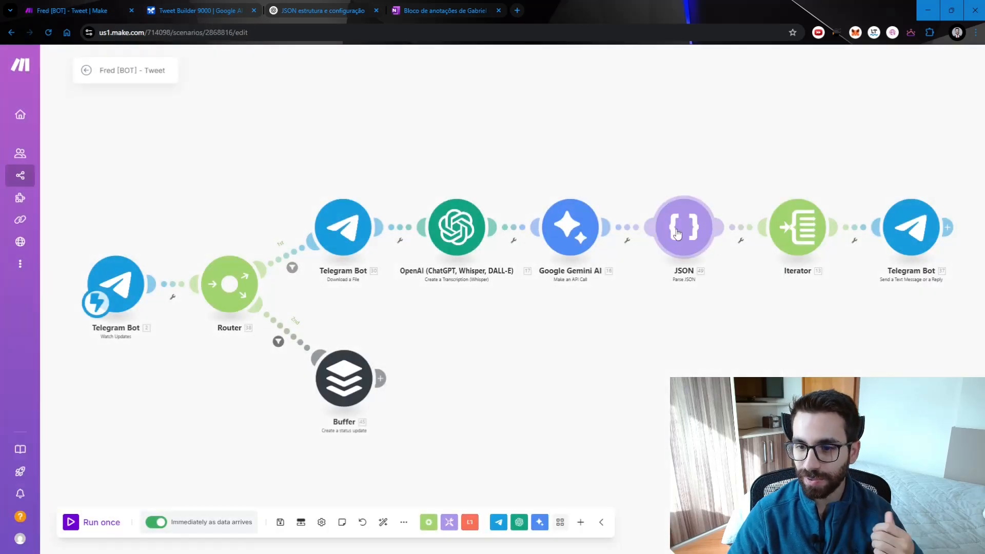
Step: Review the ```json marker in the Google AI Studio #NOTAS rule again, checking it against the Make scenario
{"action": "key", "text": "ctrl+Tab"}
{"action": "scroll", "coordinate": [239, 436], "scroll_direction": "up", "scroll_amount": 2}
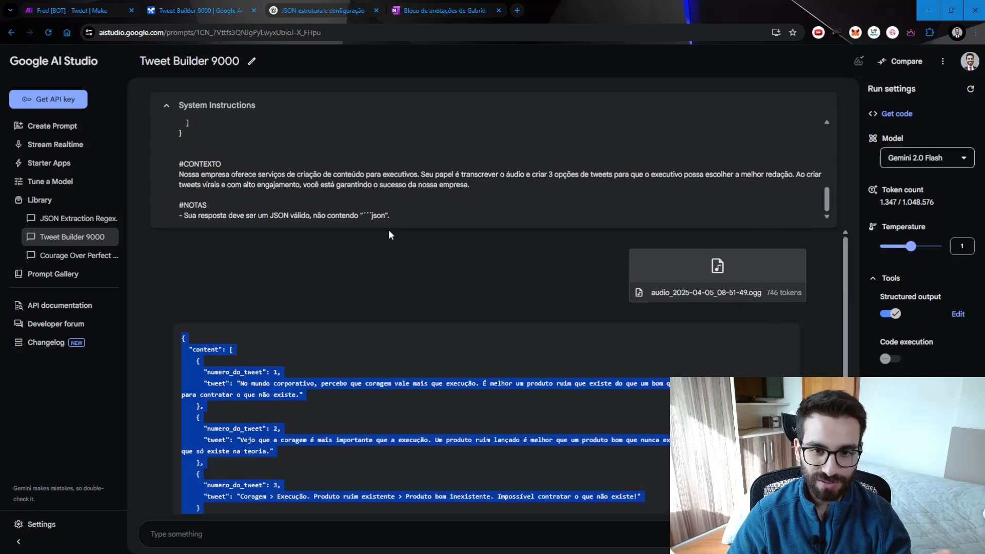
{"action": "mouse_move", "coordinate": [364, 216]}
{"action": "left_mouse_down"}
{"action": "mouse_move", "coordinate": [386, 217]}
{"action": "mouse_move", "coordinate": [364, 218]}
{"action": "left_mouse_up"}
{"action": "left_click", "coordinate": [373, 217]}
{"action": "left_click", "coordinate": [367, 218]}
{"action": "key", "text": "ctrl+shift+Tab"}
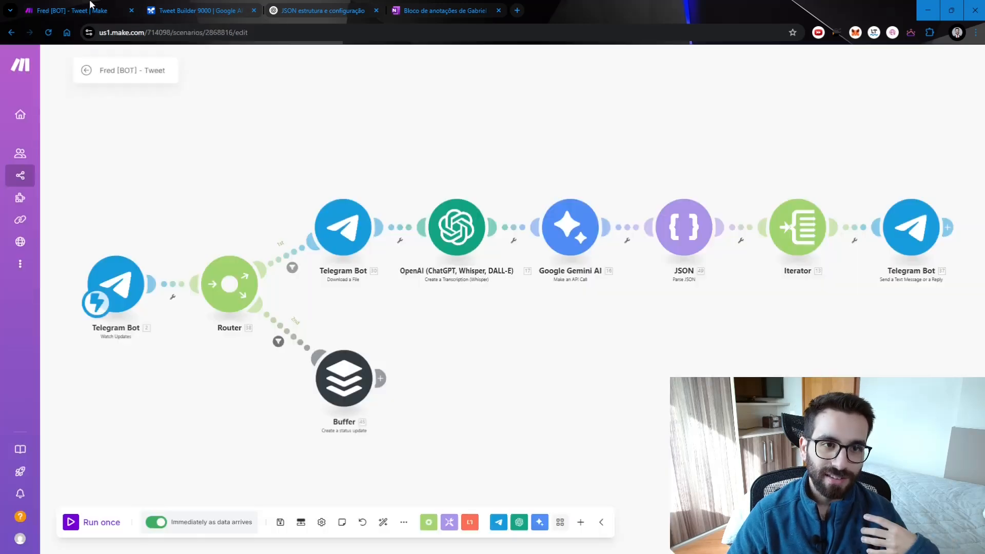
{"action": "key", "text": "ctrl+Tab"}
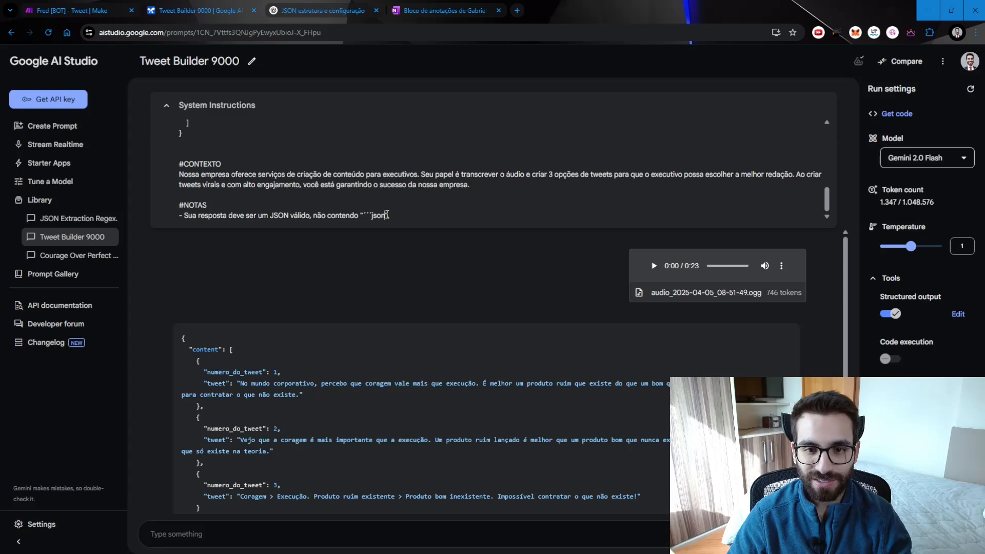
{"action": "mouse_move", "coordinate": [387, 215]}
{"action": "left_mouse_down"}
{"action": "mouse_move", "coordinate": [368, 216]}
{"action": "mouse_move", "coordinate": [394, 210]}
{"action": "left_mouse_up"}
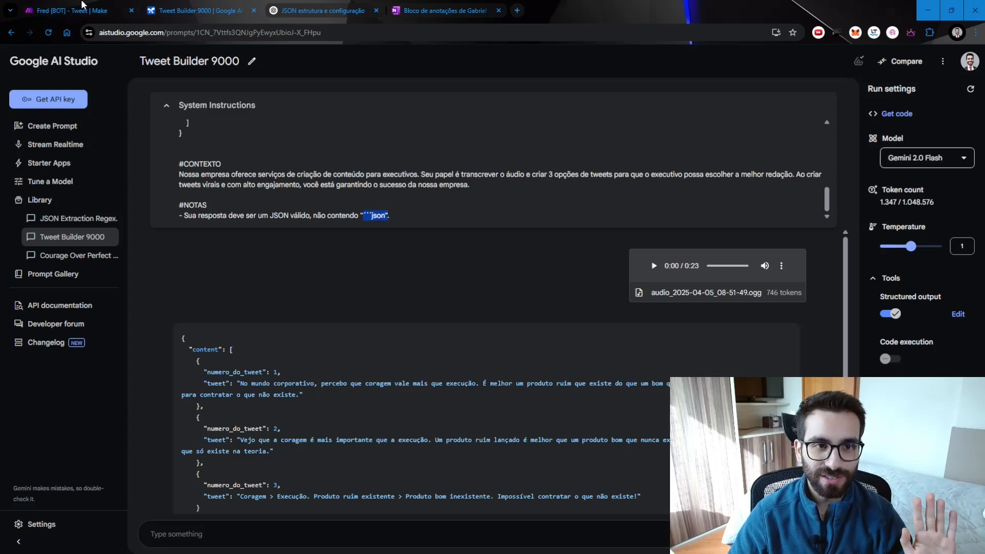
Step: Switch to Make and nudge the OpenAI transcription module slightly toward the Telegram download module
{"action": "key", "text": "ctrl+shift+Tab"}
{"action": "mouse_move", "coordinate": [470, 235]}
{"action": "left_mouse_down"}
{"action": "mouse_move", "coordinate": [463, 208]}
{"action": "mouse_move", "coordinate": [458, 237]}
{"action": "left_mouse_up"}
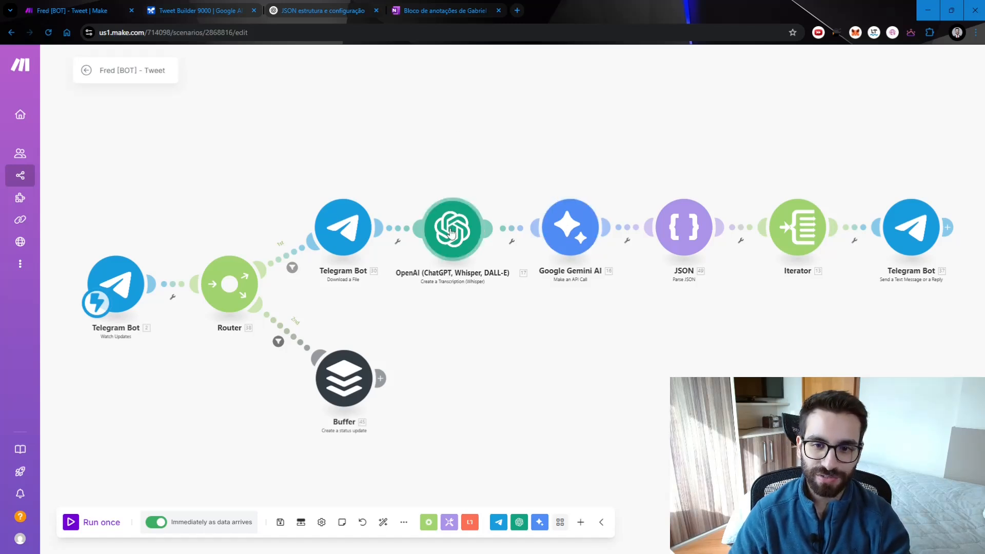
{"action": "left_click_drag", "start_coordinate": [486, 358], "coordinate": [433, 382]}
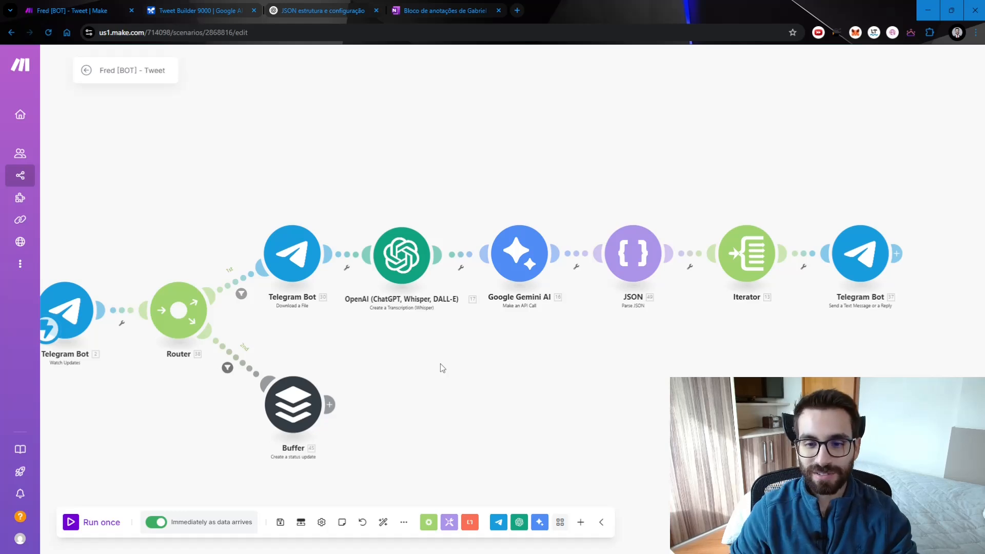
Step: Open the Google Gemini AI module's settings, review the prompt in its request body, and close the settings
{"action": "left_click", "coordinate": [519, 257]}
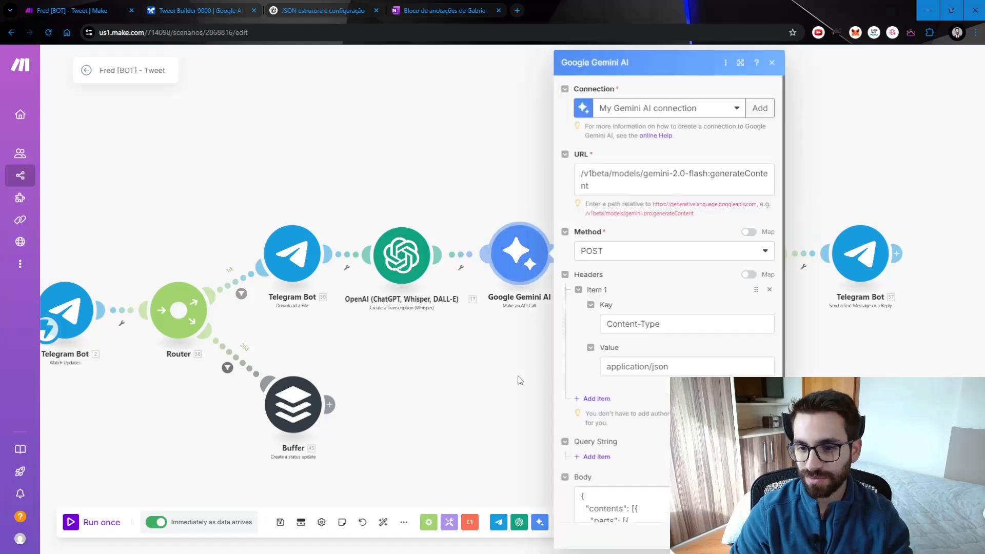
{"action": "scroll", "coordinate": [561, 400], "scroll_direction": "down", "scroll_amount": 5}
{"action": "scroll", "coordinate": [562, 451], "scroll_direction": "down", "scroll_amount": 5}
{"action": "scroll", "coordinate": [545, 455], "scroll_direction": "down", "scroll_amount": 5}
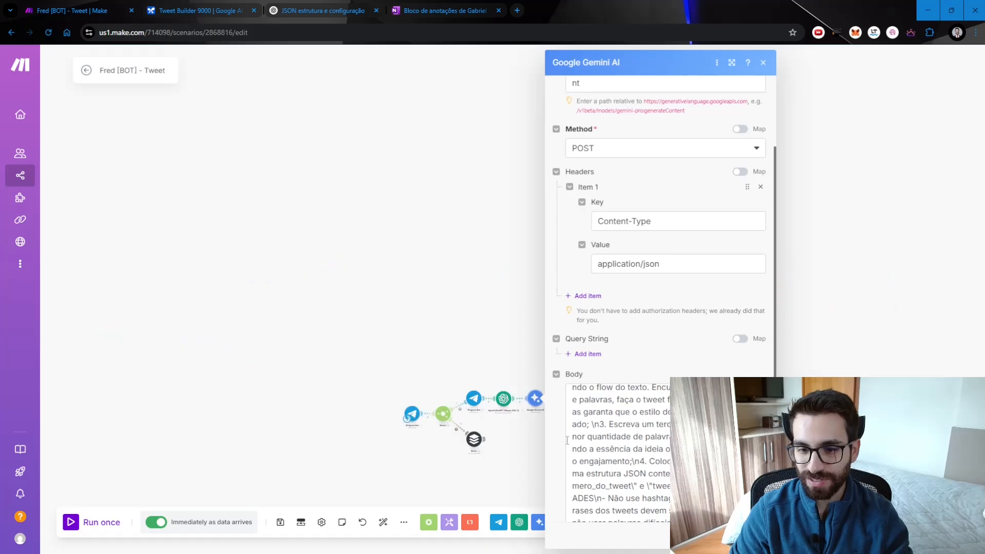
{"action": "scroll", "coordinate": [482, 414], "scroll_direction": "up", "scroll_amount": 5}
{"action": "left_click_drag", "start_coordinate": [534, 440], "coordinate": [331, 339]}
{"action": "left_click", "coordinate": [453, 371]}
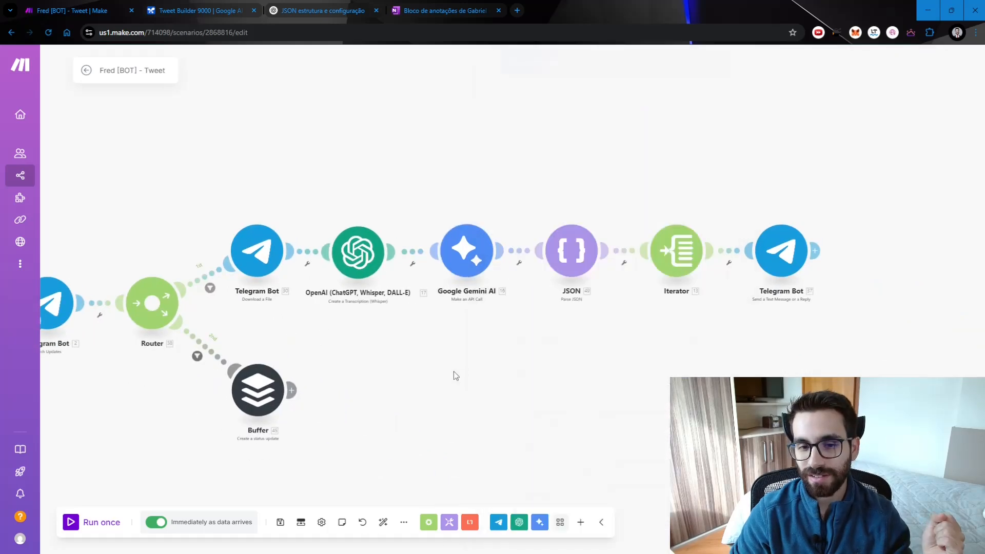
Step: Nudge the OpenAI and Google Gemini AI modules slightly on the scenario canvas
{"action": "mouse_move", "coordinate": [356, 246]}
{"action": "left_mouse_down"}
{"action": "mouse_move", "coordinate": [358, 186]}
{"action": "mouse_move", "coordinate": [357, 260]}
{"action": "mouse_move", "coordinate": [355, 234]}
{"action": "mouse_move", "coordinate": [357, 245]}
{"action": "left_mouse_up"}
{"action": "mouse_move", "coordinate": [473, 242]}
{"action": "left_mouse_down"}
{"action": "mouse_move", "coordinate": [463, 230]}
{"action": "mouse_move", "coordinate": [469, 243]}
{"action": "left_mouse_up"}
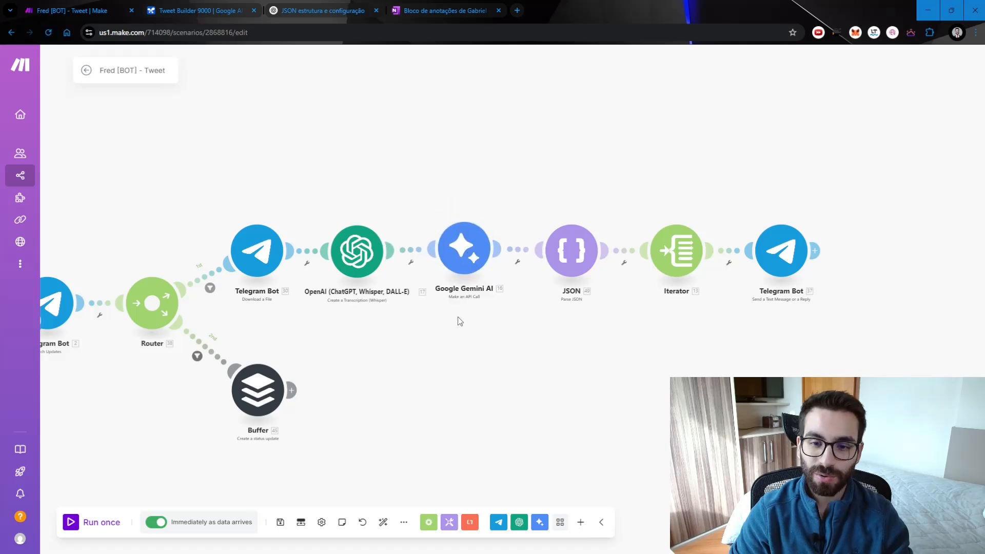
Step: Open and close the Google Gemini AI module's settings, then switch to Google AI Studio and highlight the ```json marker in the #NOTAS rule
{"action": "left_click", "coordinate": [463, 249]}
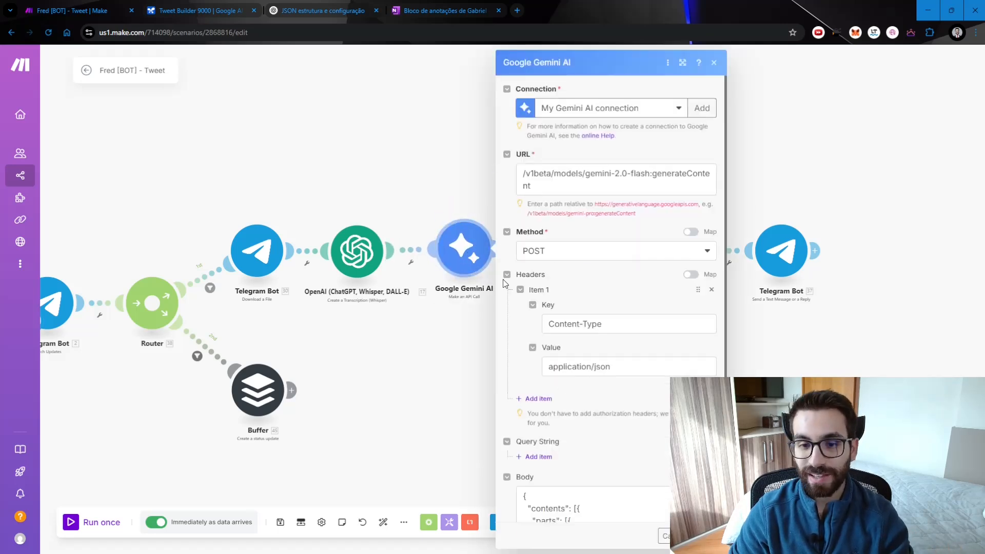
{"action": "left_click", "coordinate": [463, 315]}
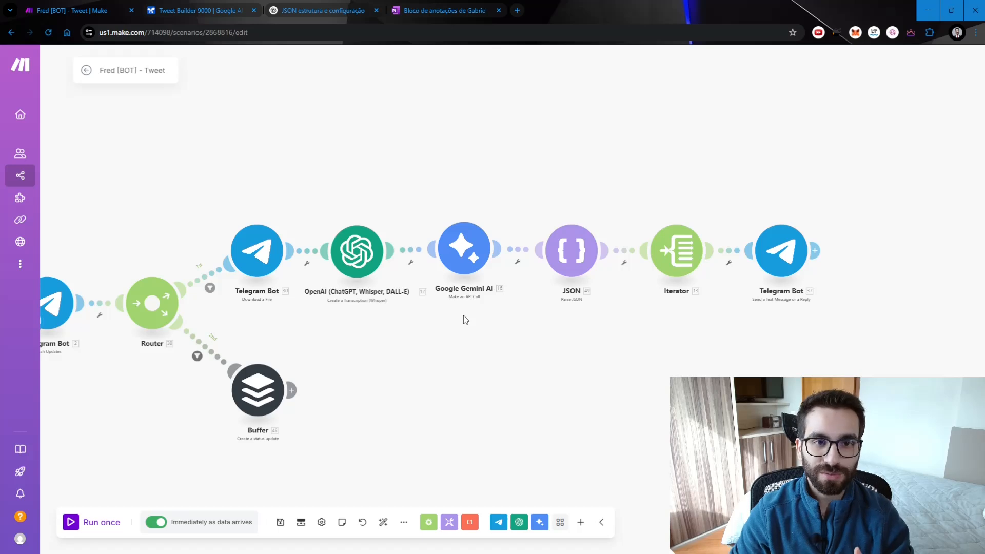
{"action": "left_click", "coordinate": [200, 10]}
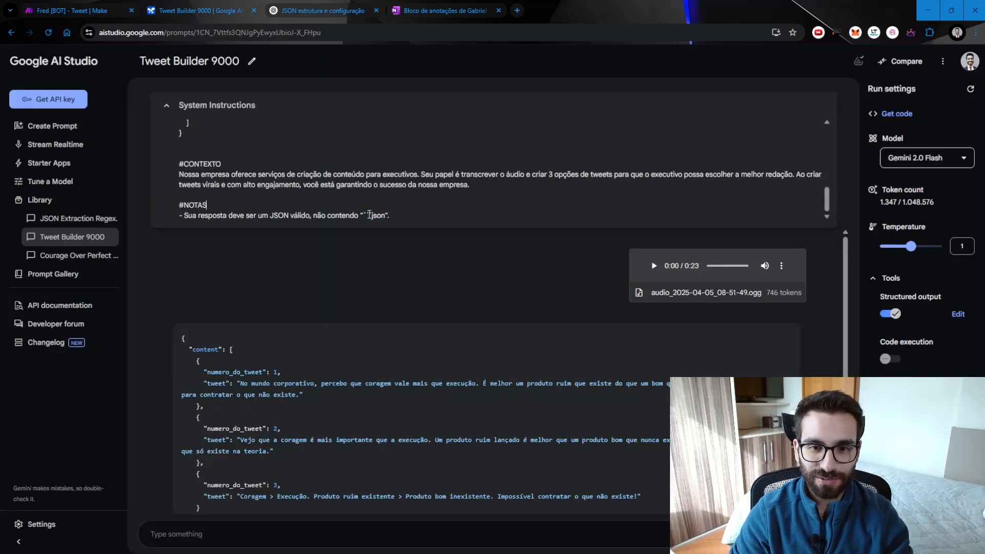
{"action": "left_click_drag", "start_coordinate": [362, 214], "coordinate": [389, 215]}
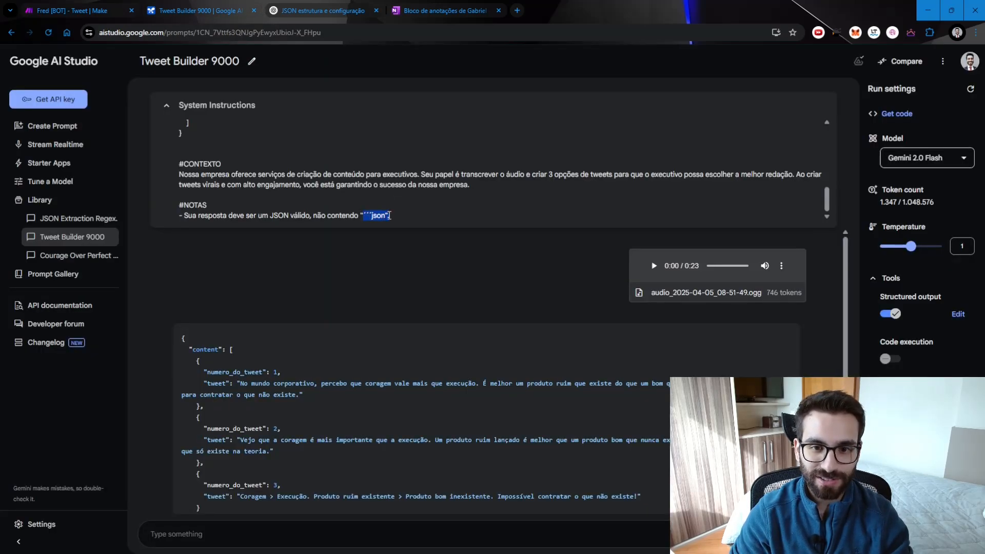
Step: Switch to Make and review the JSON module's data structure and string mapping and the Iterator's array setting, closing both
{"action": "left_click", "coordinate": [68, 6]}
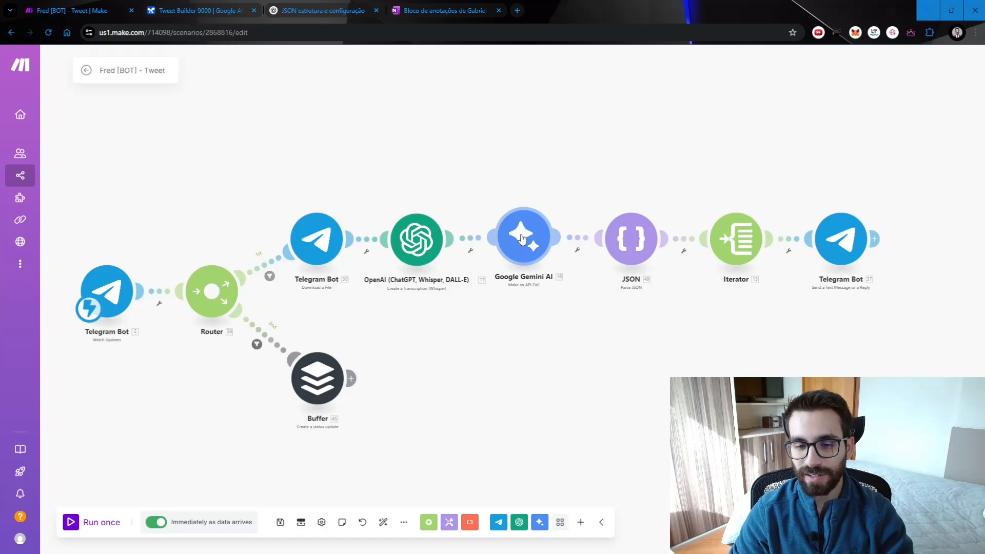
{"action": "left_click_drag", "start_coordinate": [583, 351], "coordinate": [409, 345]}
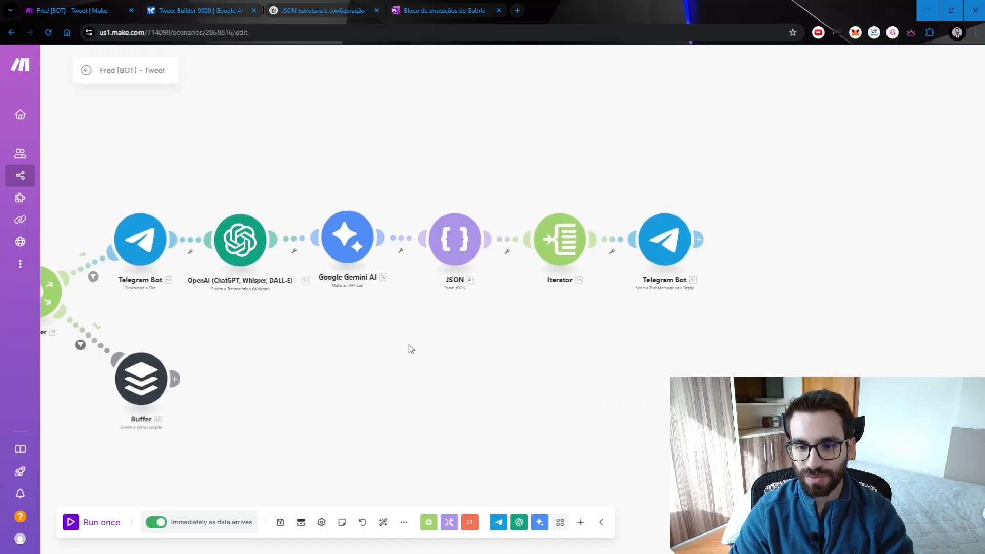
{"action": "left_click", "coordinate": [458, 241]}
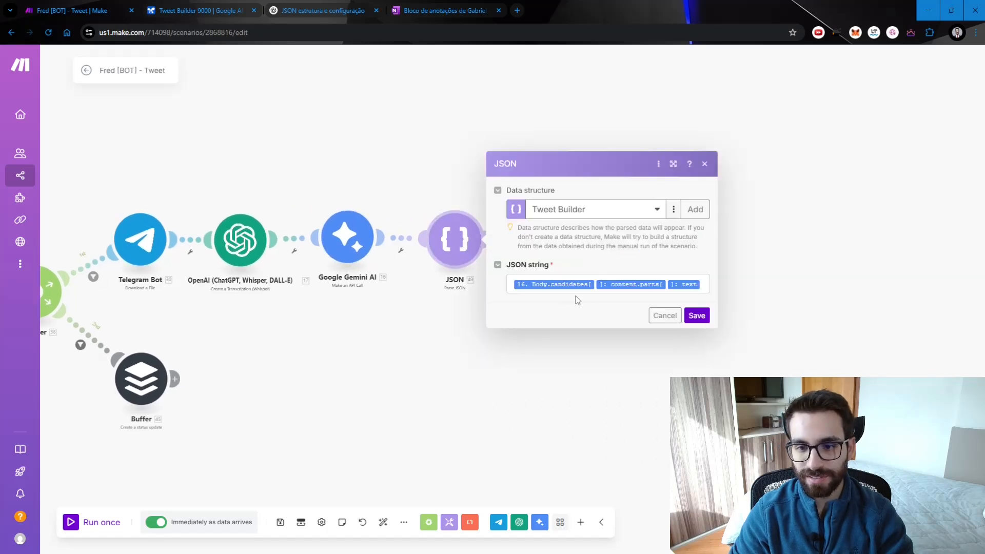
{"action": "triple_click", "coordinate": [562, 284]}
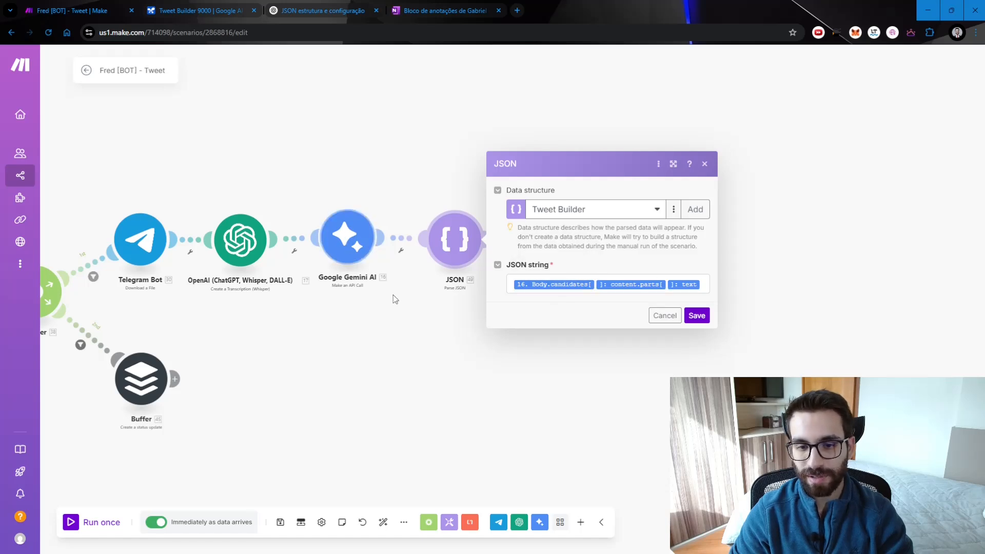
{"action": "left_click", "coordinate": [421, 333]}
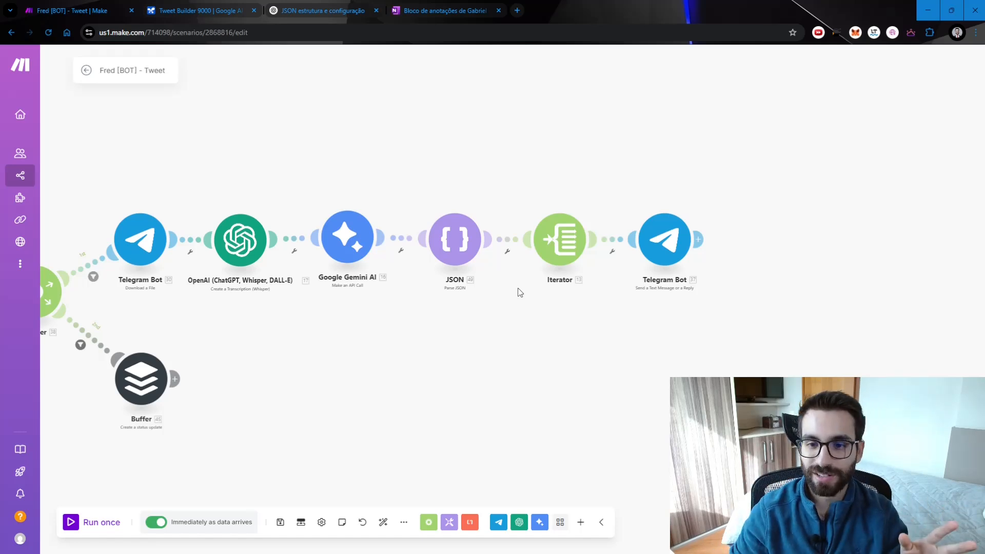
{"action": "left_click", "coordinate": [561, 242]}
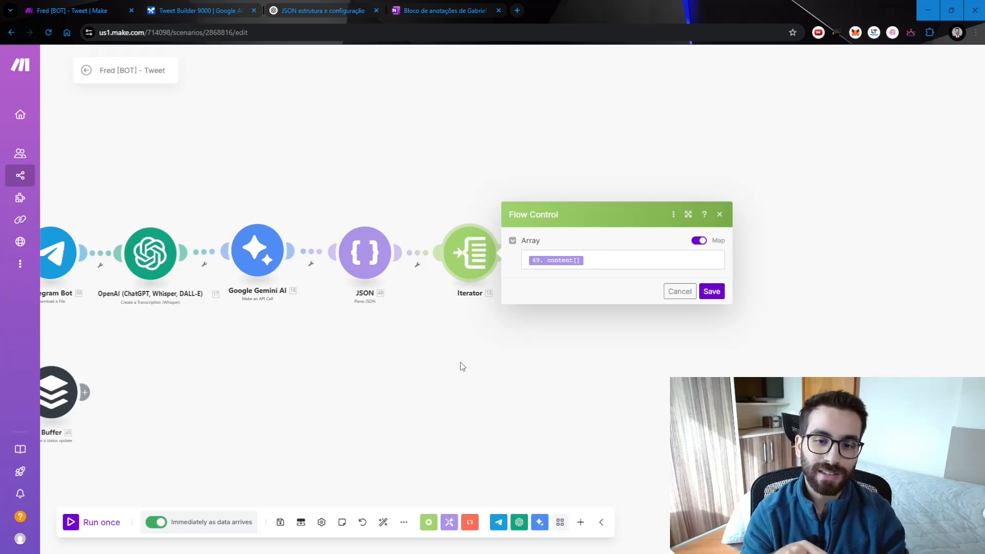
{"action": "left_click", "coordinate": [462, 366]}
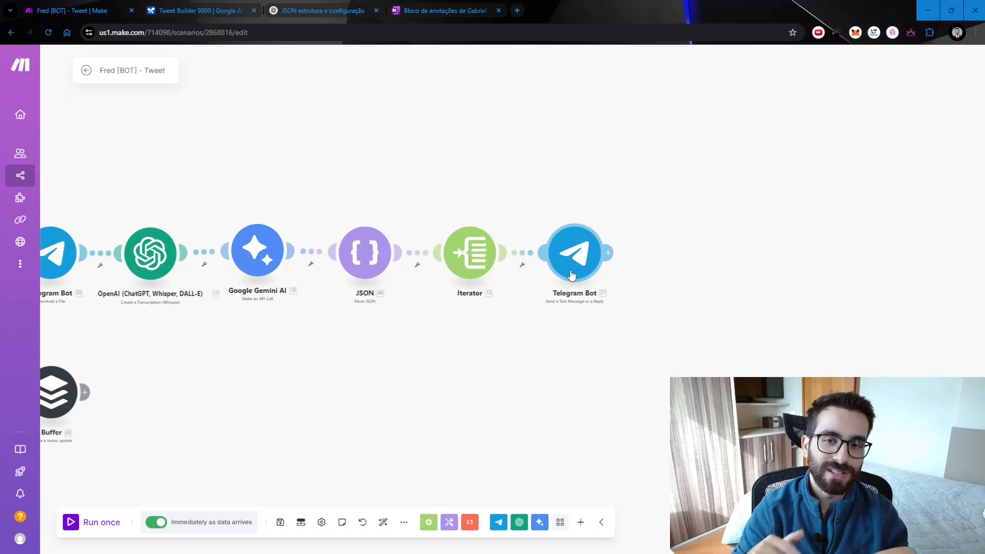
Step: Nudge the Buffer module slightly left on the scenario canvas
{"action": "left_click_drag", "start_coordinate": [239, 153], "coordinate": [630, 115]}
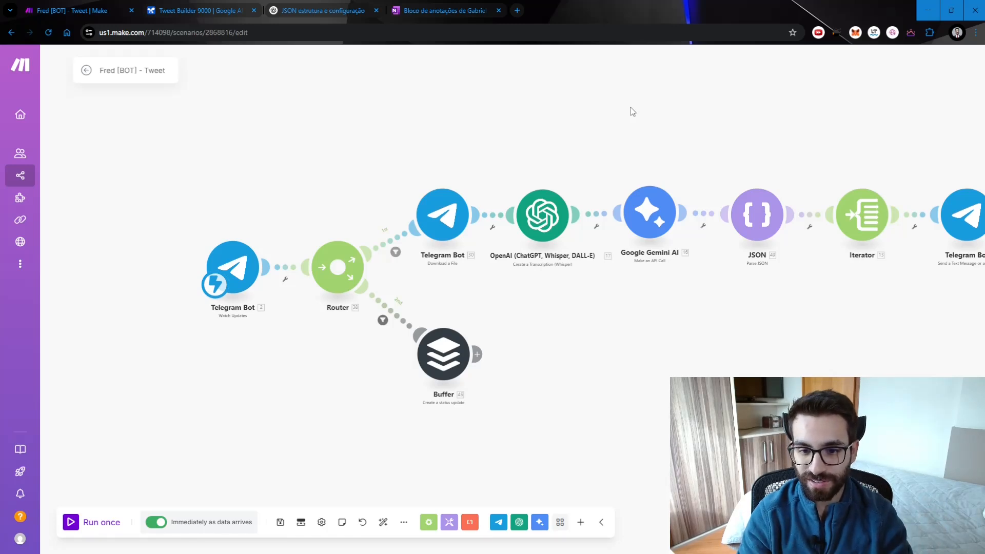
{"action": "left_click_drag", "start_coordinate": [448, 377], "coordinate": [437, 366]}
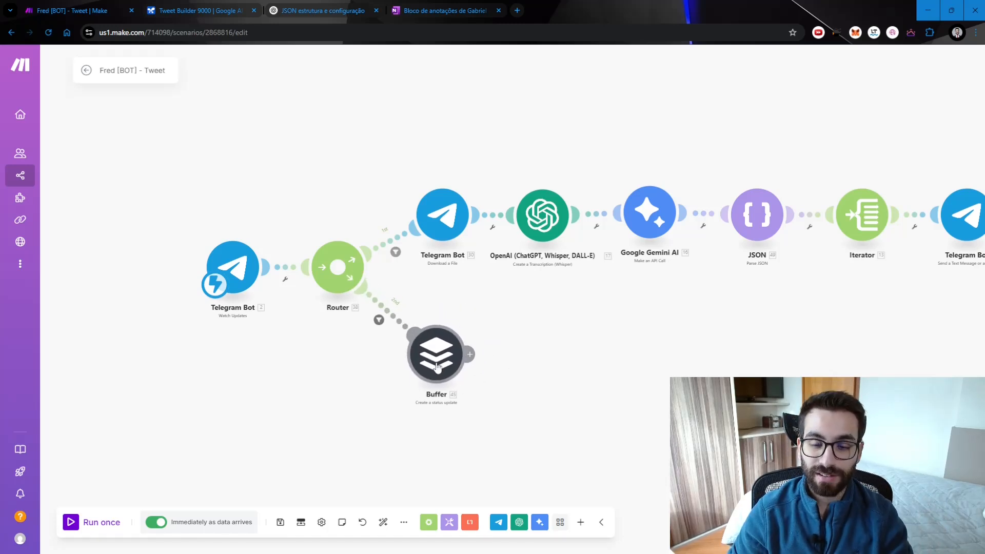
{"action": "left_click_drag", "start_coordinate": [508, 383], "coordinate": [455, 334]}
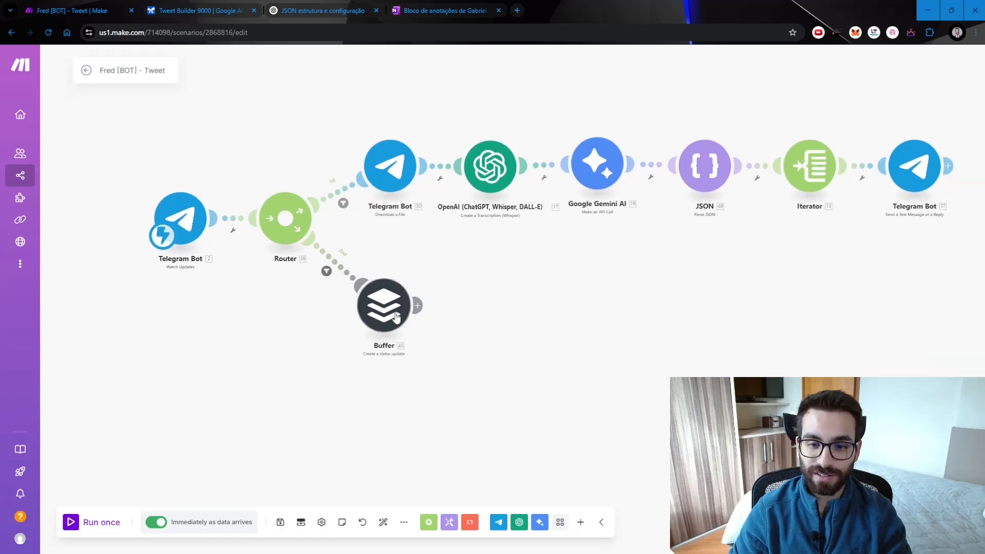
{"action": "right_click", "coordinate": [555, 313]}
{"action": "left_click", "coordinate": [569, 322]}
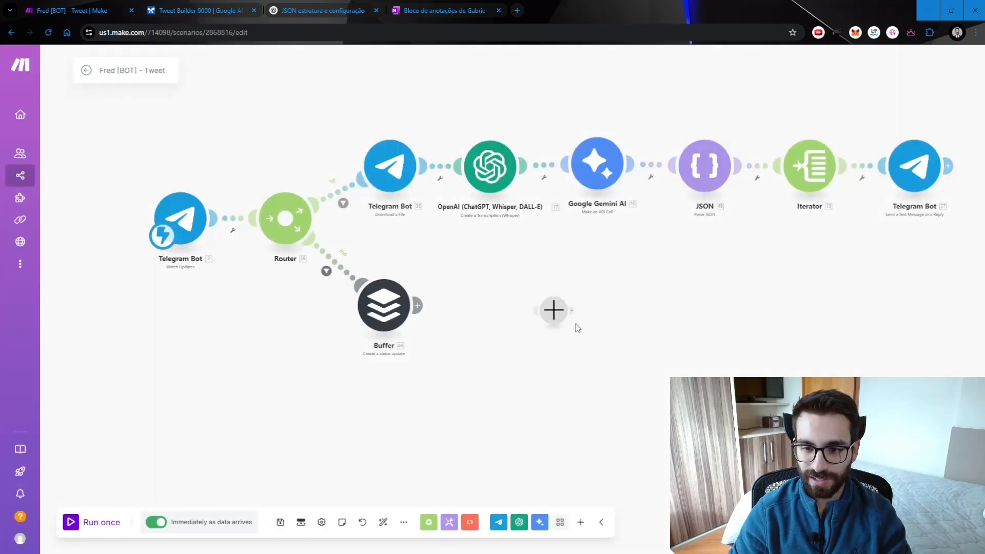
{"action": "left_click", "coordinate": [563, 325]}
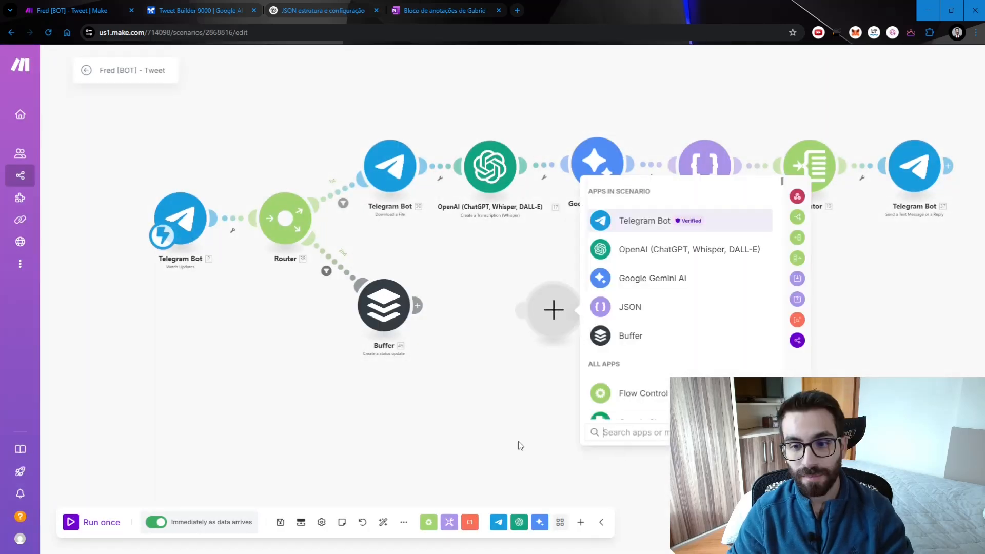
{"action": "left_click", "coordinate": [534, 369]}
{"action": "right_click", "coordinate": [552, 321]}
{"action": "left_click", "coordinate": [589, 351]}
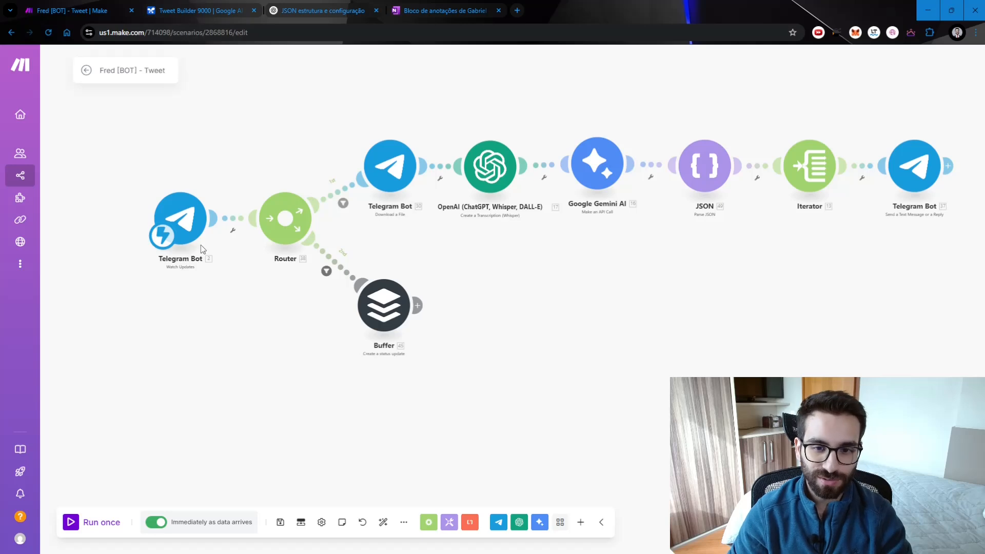
Step: Shift the Buffer module slightly up and to the right on the scenario canvas
{"action": "left_click_drag", "start_coordinate": [385, 311], "coordinate": [384, 314]}
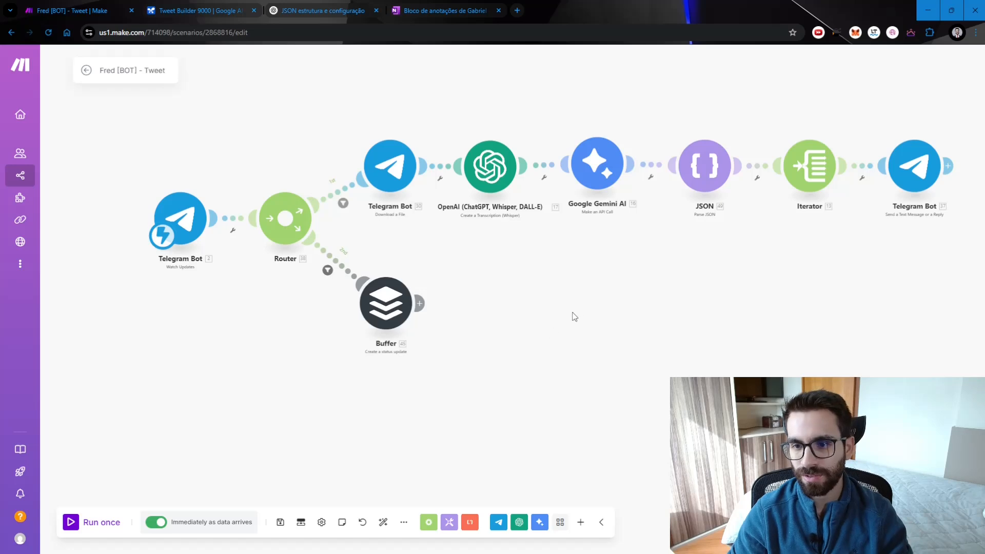
{"action": "left_click_drag", "start_coordinate": [571, 314], "coordinate": [522, 353]}
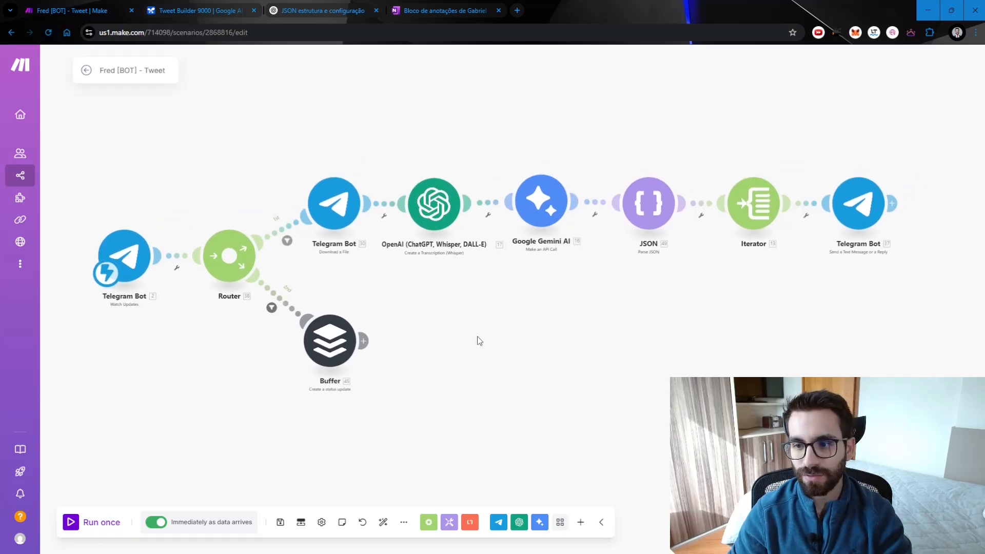
Step: Open the Google Gemini AI module's settings, then switch to Google AI Studio and look through the prompt's Python code
{"action": "left_click", "coordinate": [541, 203]}
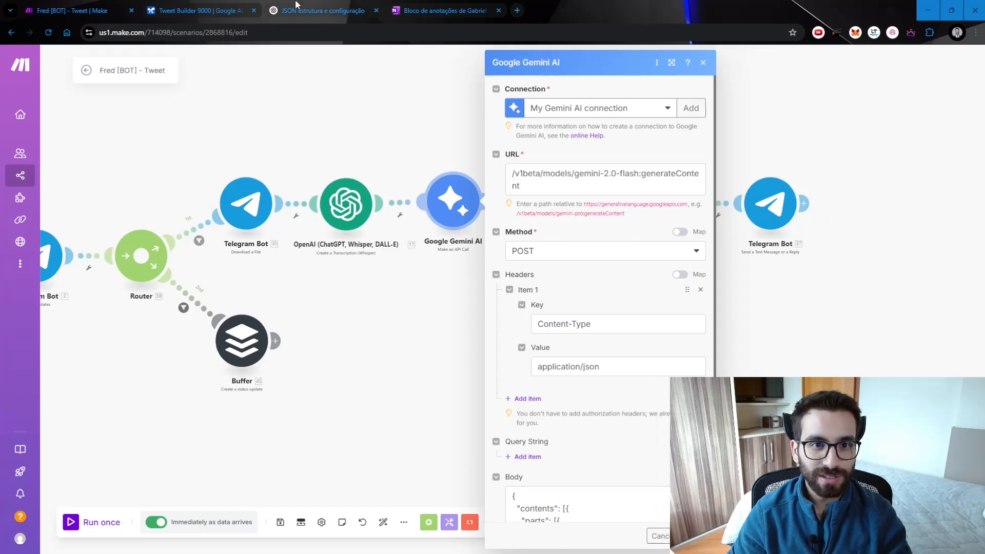
{"action": "left_click", "coordinate": [200, 10]}
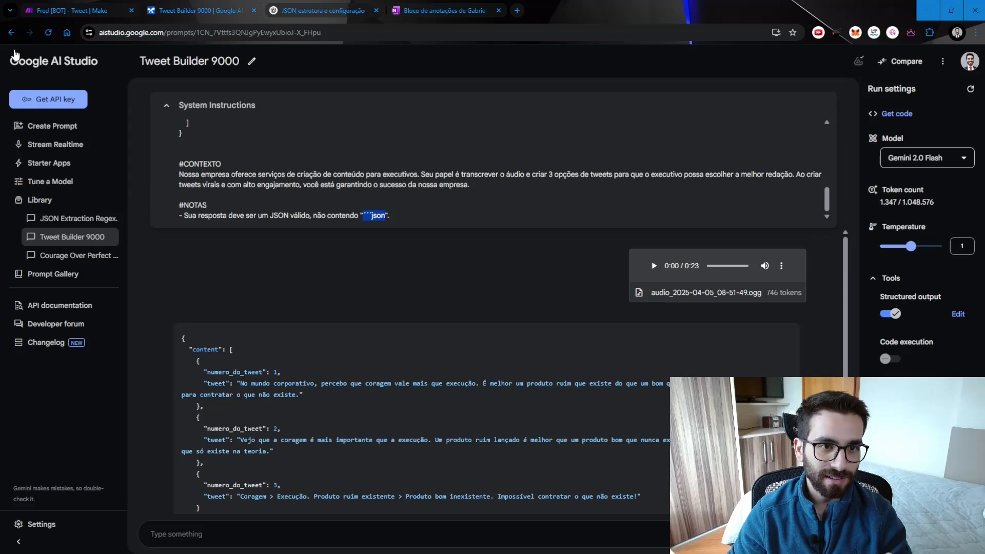
{"action": "left_click_drag", "start_coordinate": [7, 63], "coordinate": [102, 60]}
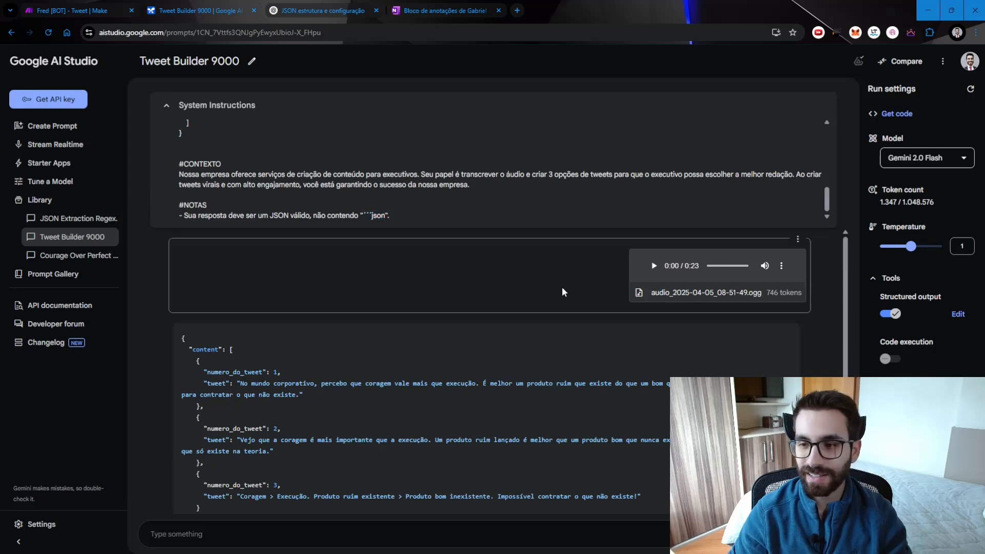
{"action": "left_click", "coordinate": [896, 115]}
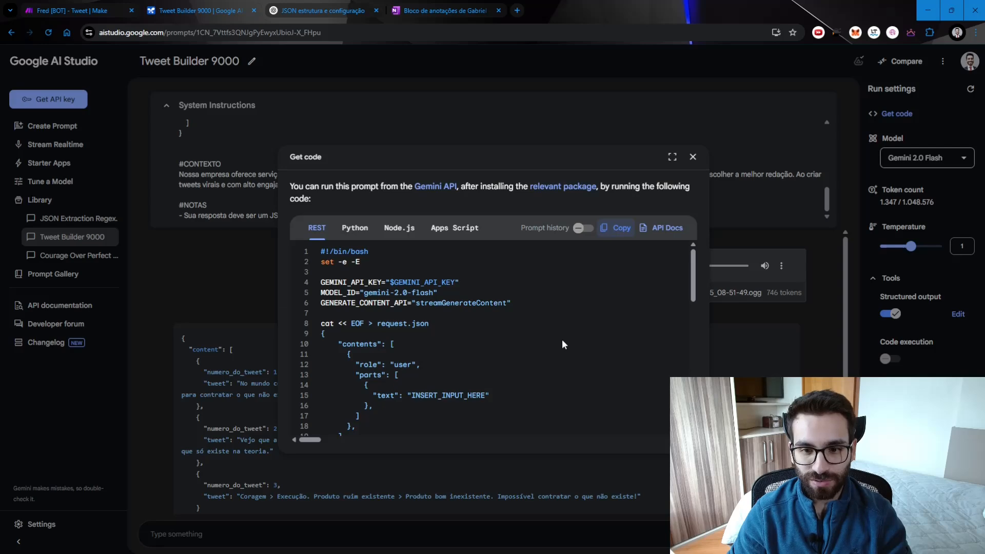
{"action": "left_click", "coordinate": [355, 228]}
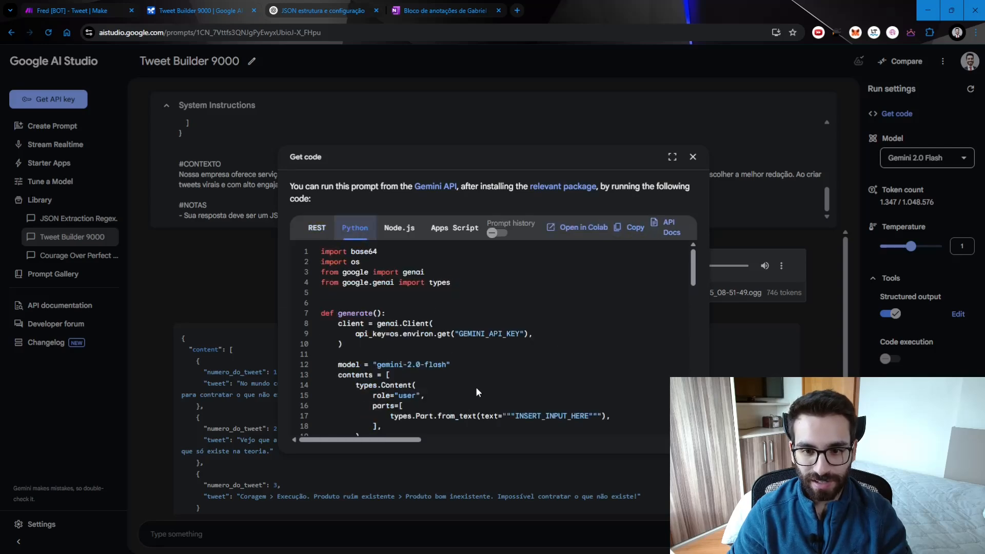
{"action": "scroll", "coordinate": [540, 349], "scroll_direction": "down", "scroll_amount": 5}
Step: Show the prompt's REST code, examine the model ID and API key parts of the request URL, and close the code
{"action": "left_click", "coordinate": [317, 228]}
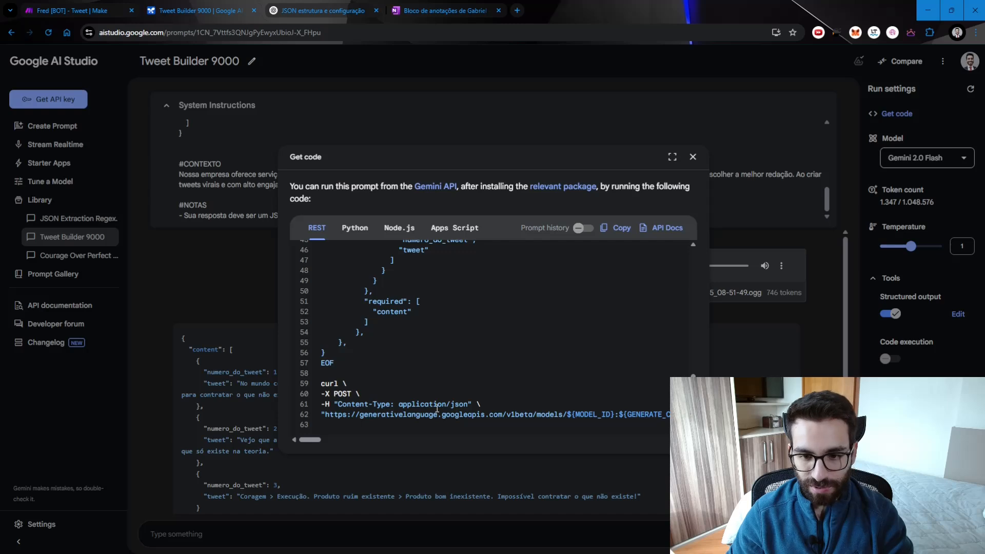
{"action": "scroll", "coordinate": [437, 407], "scroll_direction": "right", "scroll_amount": 2}
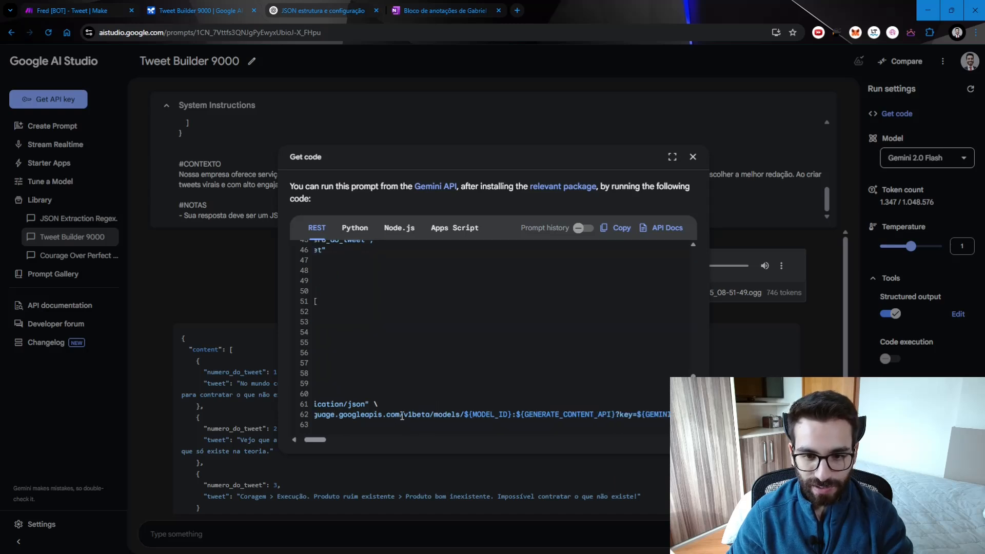
{"action": "left_click_drag", "start_coordinate": [401, 415], "coordinate": [660, 419]}
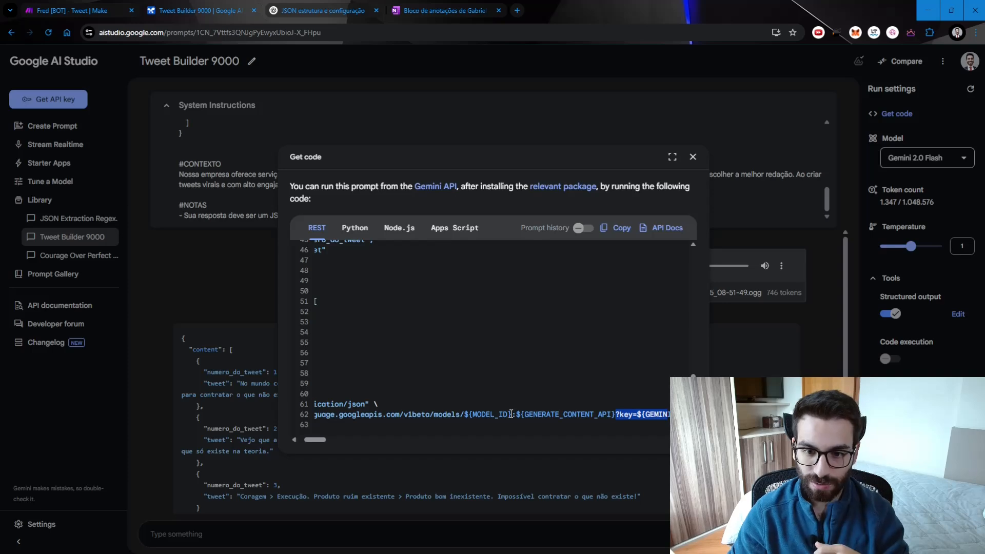
{"action": "left_click_drag", "start_coordinate": [512, 414], "coordinate": [464, 414]}
{"action": "left_click", "coordinate": [692, 157]}
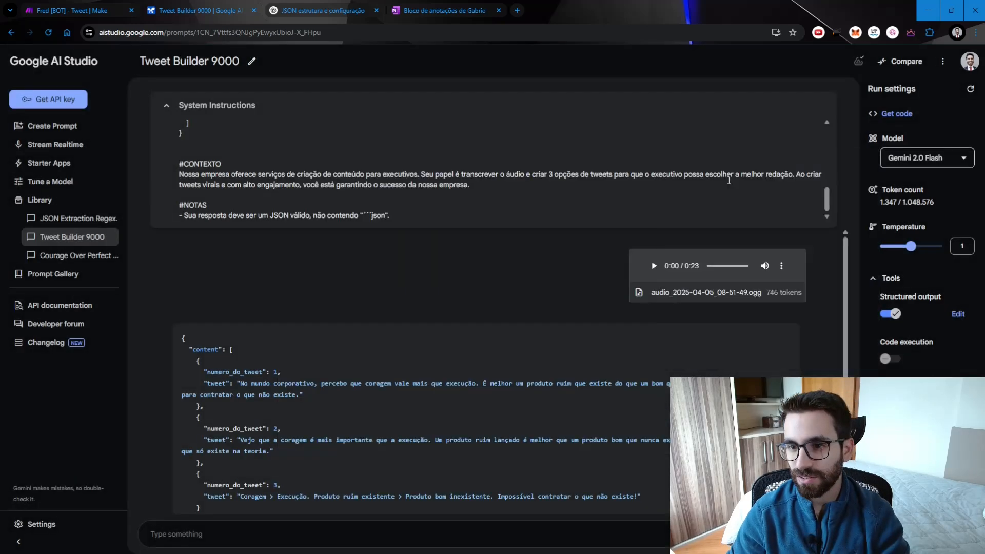
Step: Look up Gemini 2.0 Flash's model ID in the model list, then switch to Make and compare it with the Gemini module's URL
{"action": "left_click", "coordinate": [946, 160]}
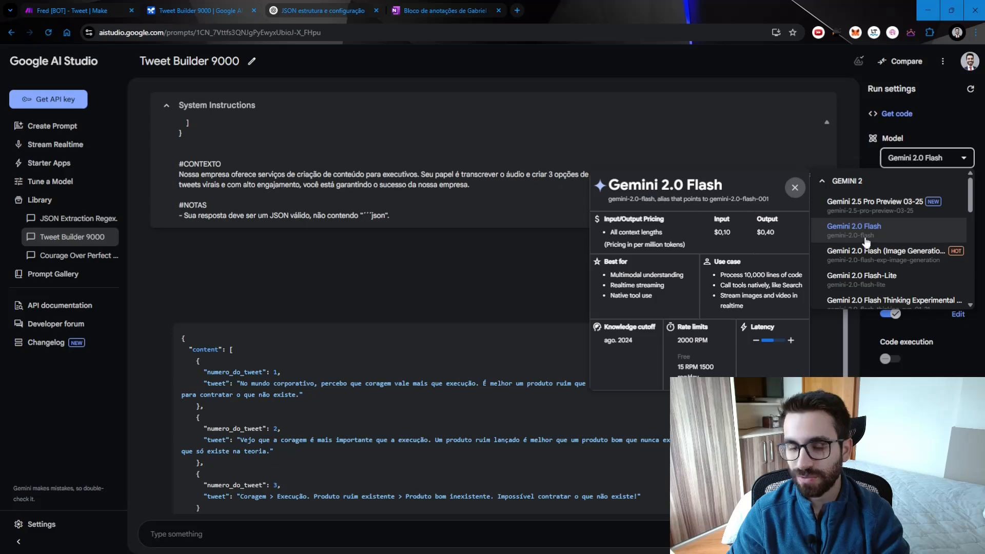
{"action": "left_click", "coordinate": [76, 6]}
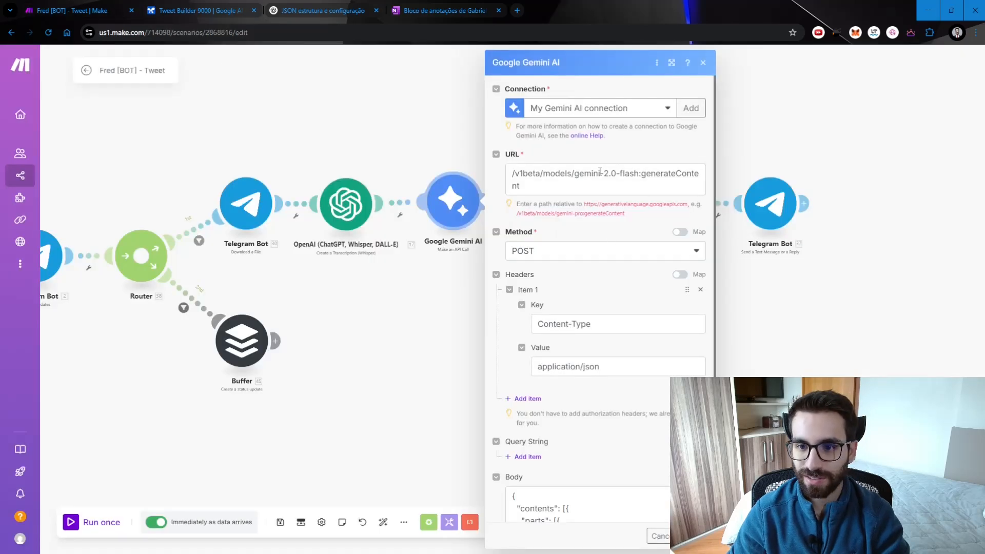
{"action": "left_click_drag", "start_coordinate": [575, 175], "coordinate": [583, 213]}
{"action": "left_click", "coordinate": [650, 176]}
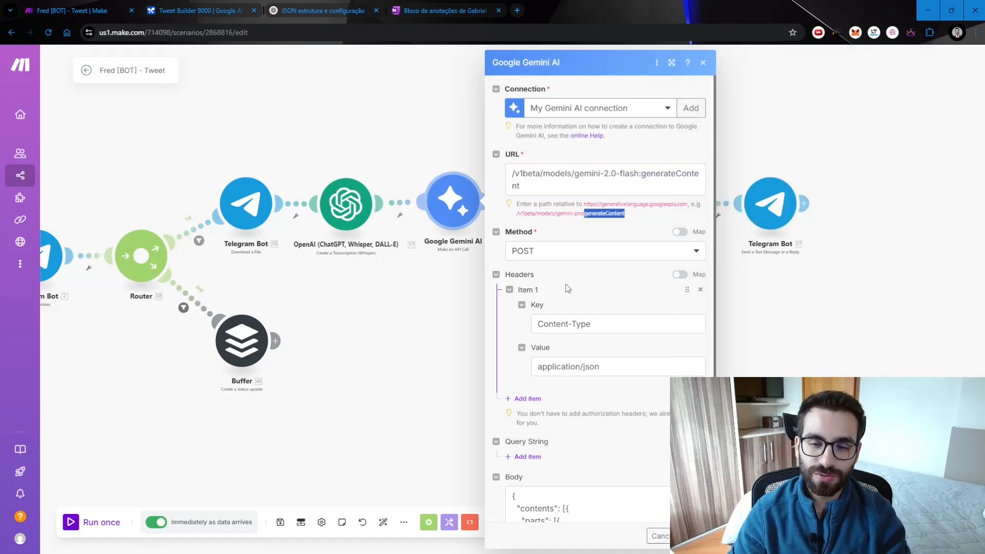
Step: Review the Gemini module's Content-Type header and request body, highlighting the opening "contents" and "parts" lines
{"action": "scroll", "coordinate": [567, 287], "scroll_direction": "down", "scroll_amount": 1}
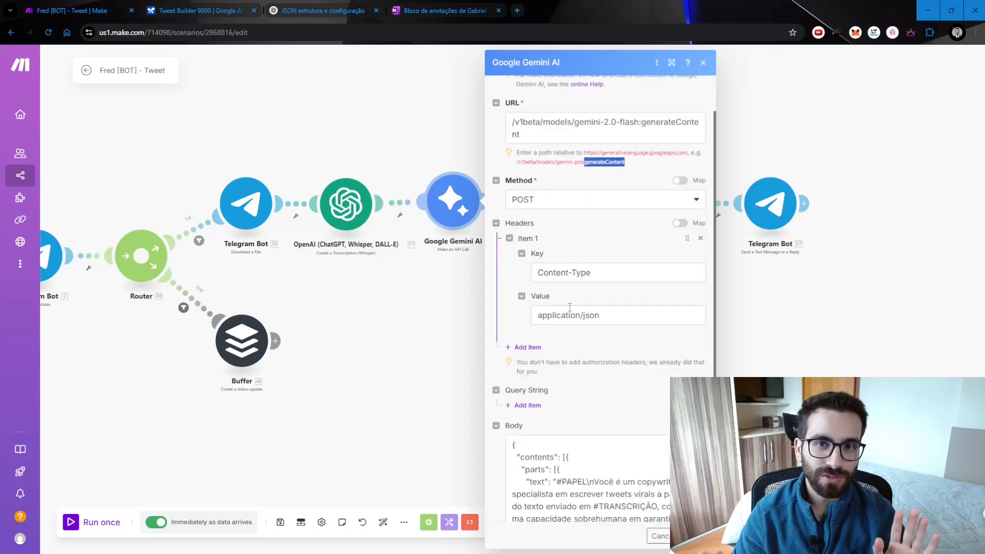
{"action": "scroll", "coordinate": [575, 350], "scroll_direction": "down", "scroll_amount": 3}
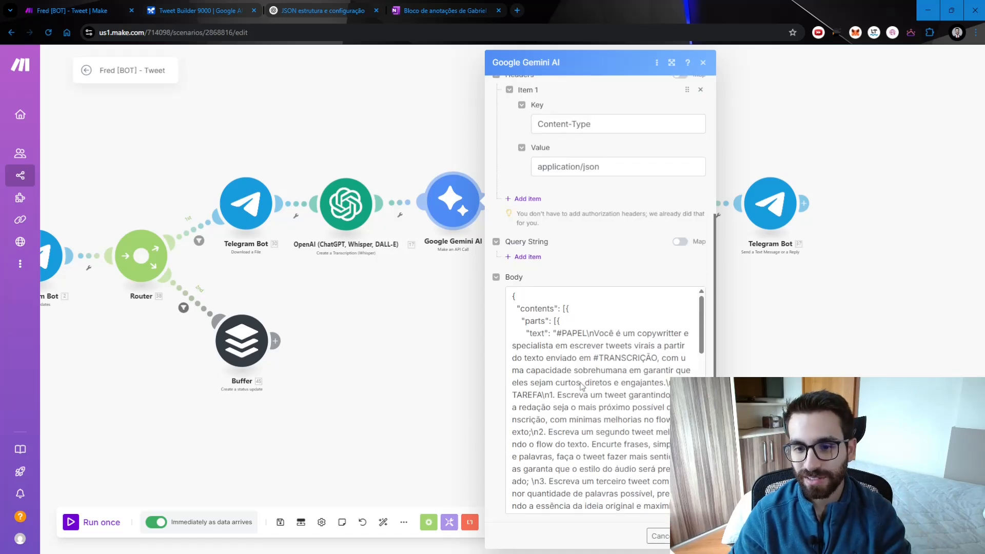
{"action": "left_click", "coordinate": [514, 297]}
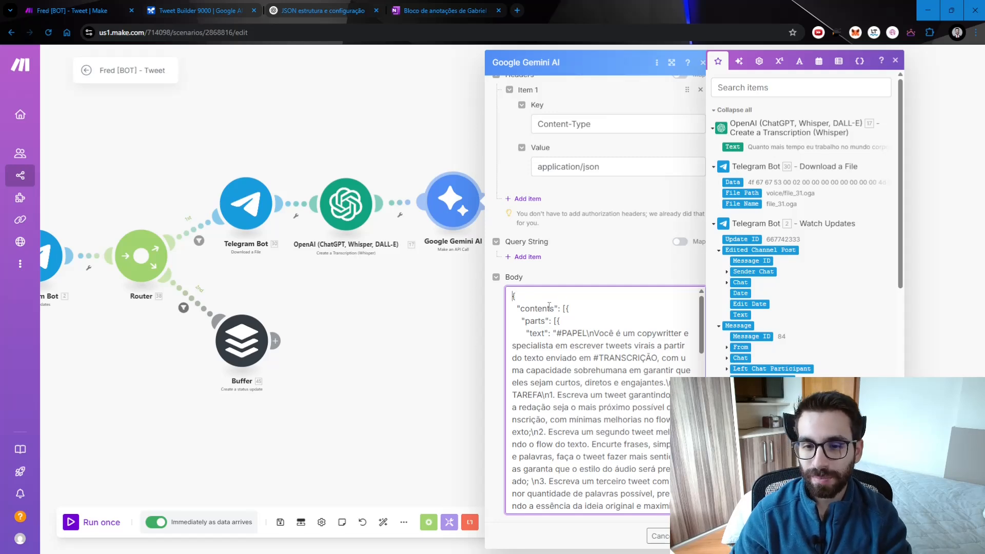
{"action": "left_click_drag", "start_coordinate": [519, 313], "coordinate": [574, 323]}
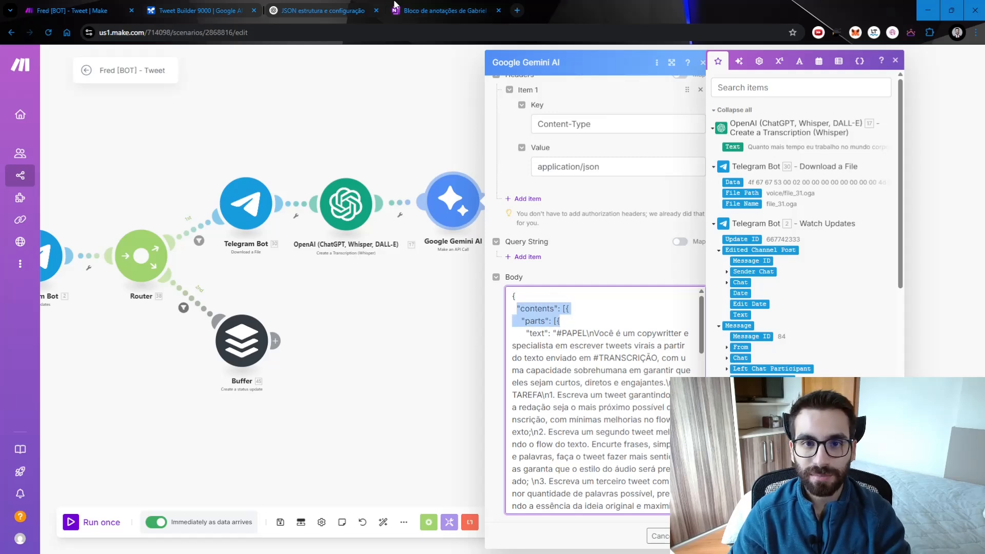
Step: Switch to Google AI Studio, open the prompt's REST code, and highlight the "contents" block's opening and "role": "user" lines
{"action": "left_click", "coordinate": [325, 7]}
{"action": "left_click", "coordinate": [441, 10]}
{"action": "left_click", "coordinate": [249, 13]}
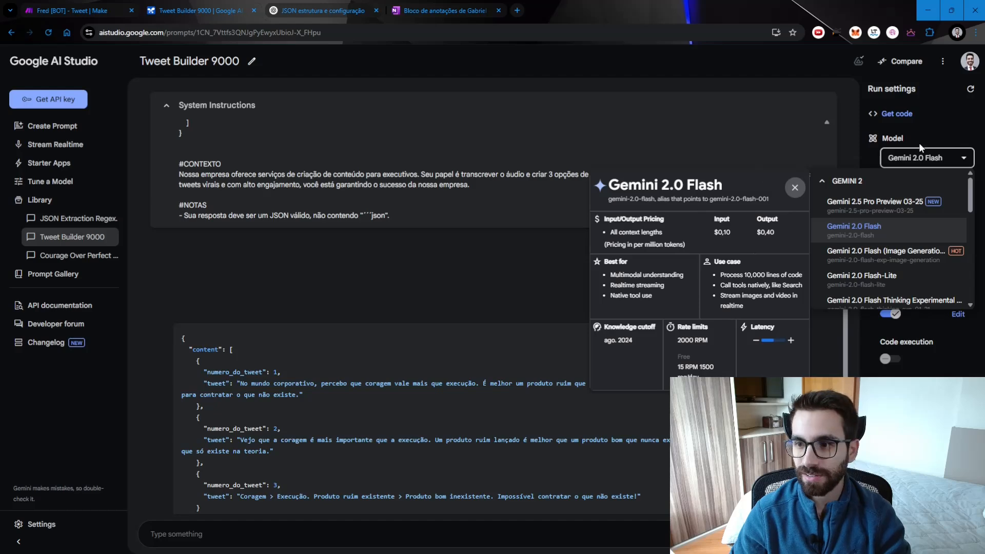
{"action": "left_click", "coordinate": [904, 114]}
{"action": "left_click", "coordinate": [905, 114]}
{"action": "scroll", "coordinate": [423, 391], "scroll_direction": "down", "scroll_amount": 1}
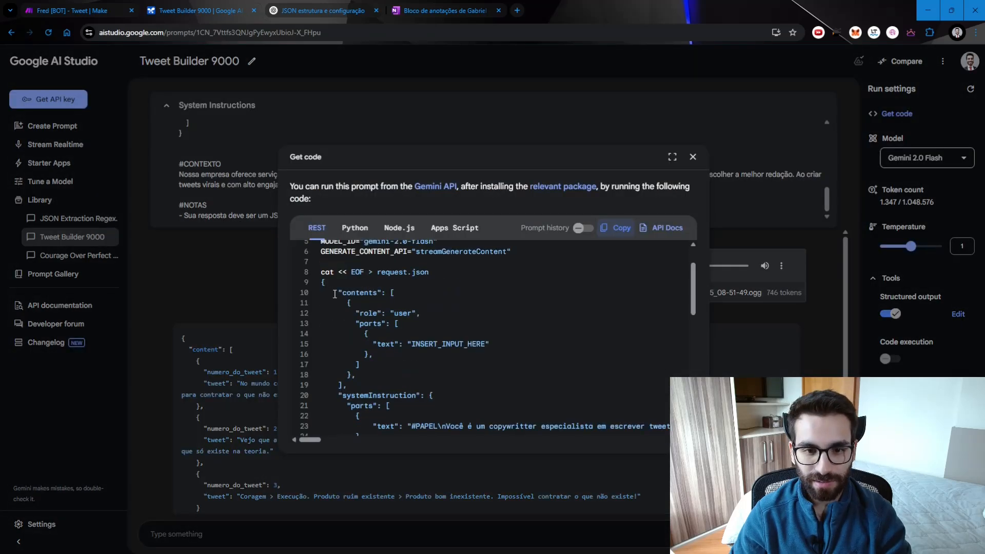
{"action": "left_click_drag", "start_coordinate": [334, 292], "coordinate": [430, 318]}
{"action": "left_click", "coordinate": [374, 318]}
{"action": "left_click_drag", "start_coordinate": [360, 312], "coordinate": [344, 312]}
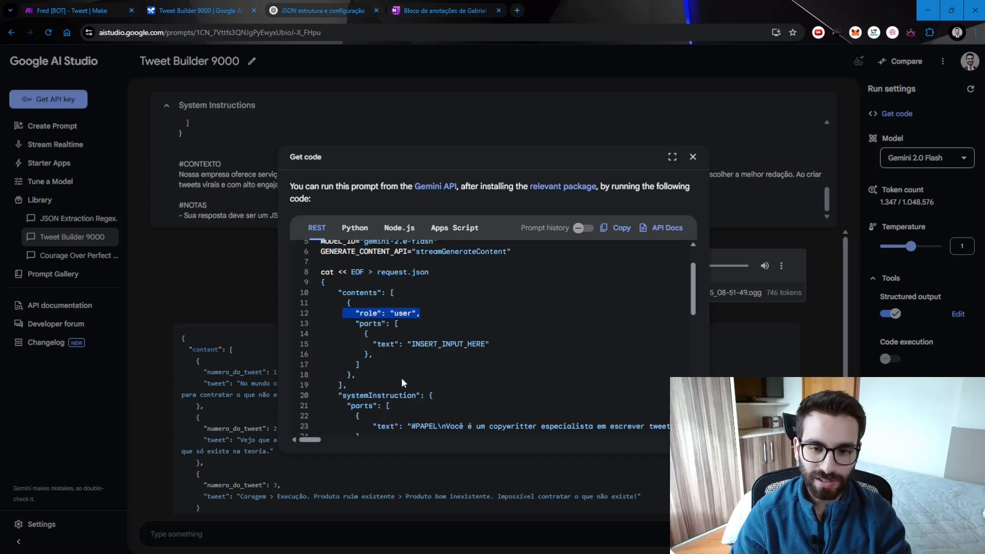
Step: Highlight the opening of the REST code's "systemInstruction" block, look through "generationConfig", and close the code
{"action": "scroll", "coordinate": [401, 381], "scroll_direction": "down", "scroll_amount": 1}
{"action": "left_click_drag", "start_coordinate": [352, 272], "coordinate": [505, 296]}
{"action": "left_click_drag", "start_coordinate": [336, 344], "coordinate": [465, 350]}
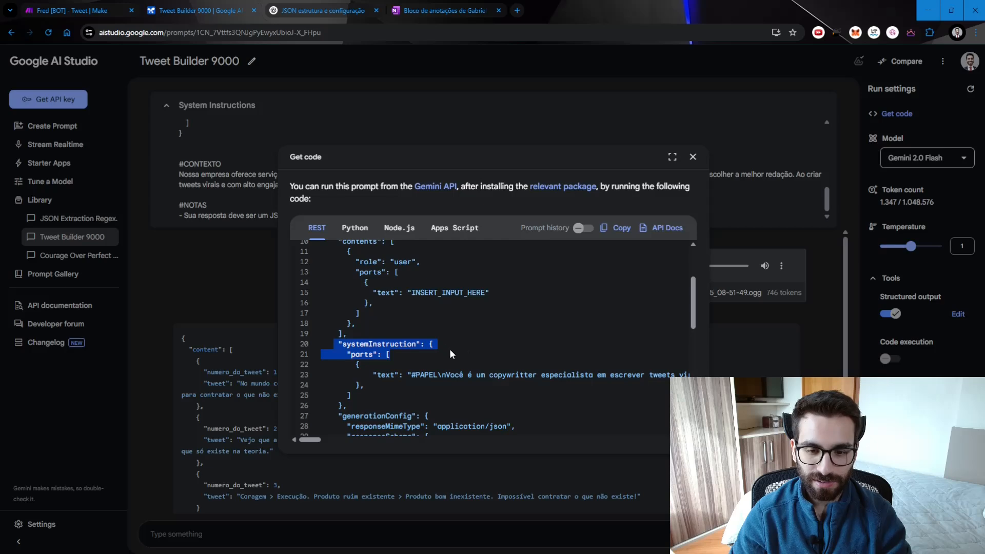
{"action": "scroll", "coordinate": [410, 338], "scroll_direction": "down", "scroll_amount": 1}
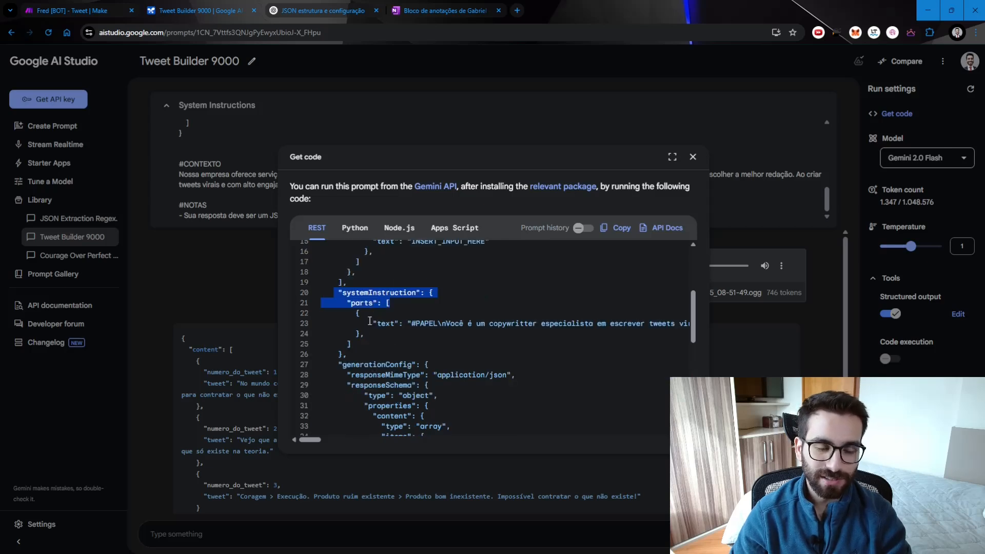
{"action": "scroll", "coordinate": [441, 365], "scroll_direction": "down", "scroll_amount": 1}
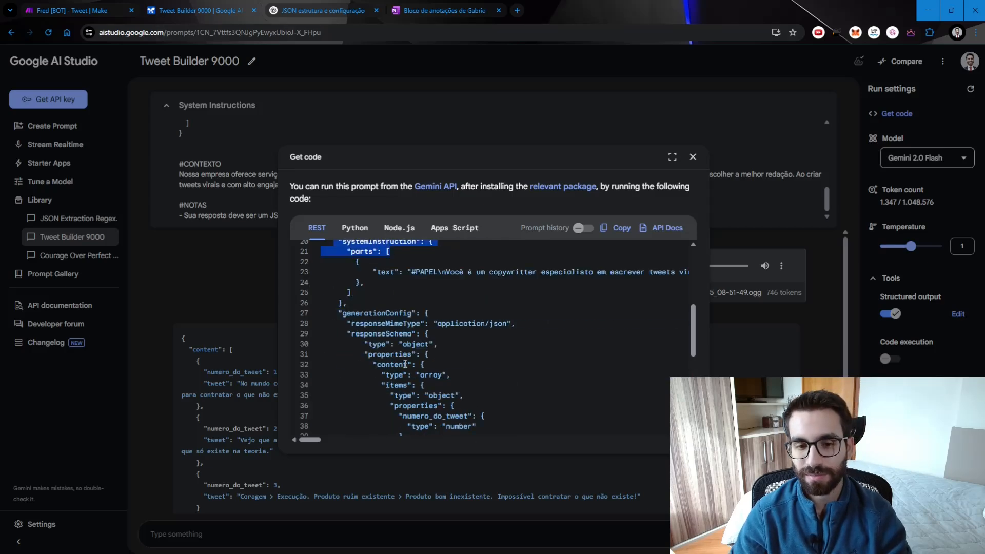
{"action": "scroll", "coordinate": [481, 382], "scroll_direction": "down", "scroll_amount": 1}
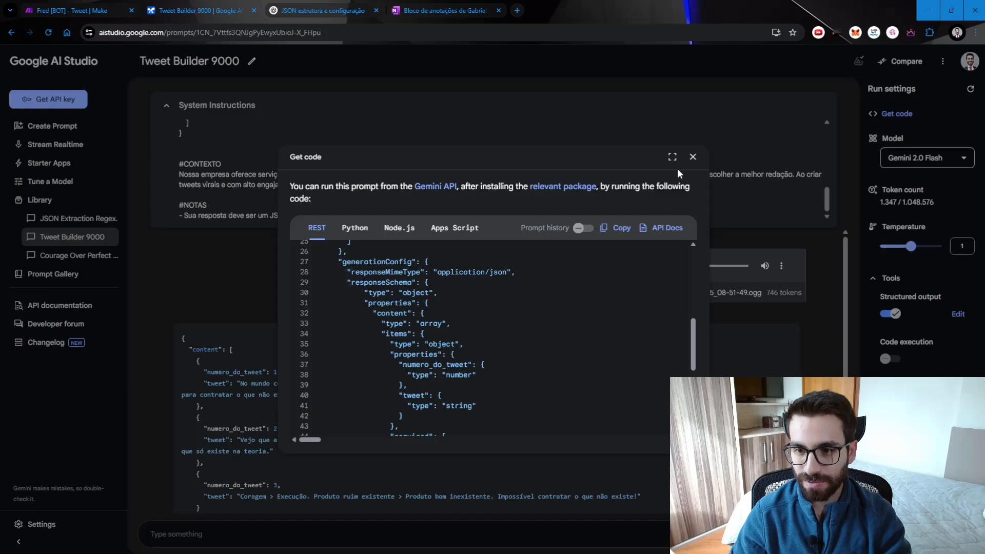
{"action": "left_click", "coordinate": [692, 157]}
Step: Switch to Make and highlight the "generationConfig" line in the Gemini module's request body
{"action": "left_click", "coordinate": [66, 7]}
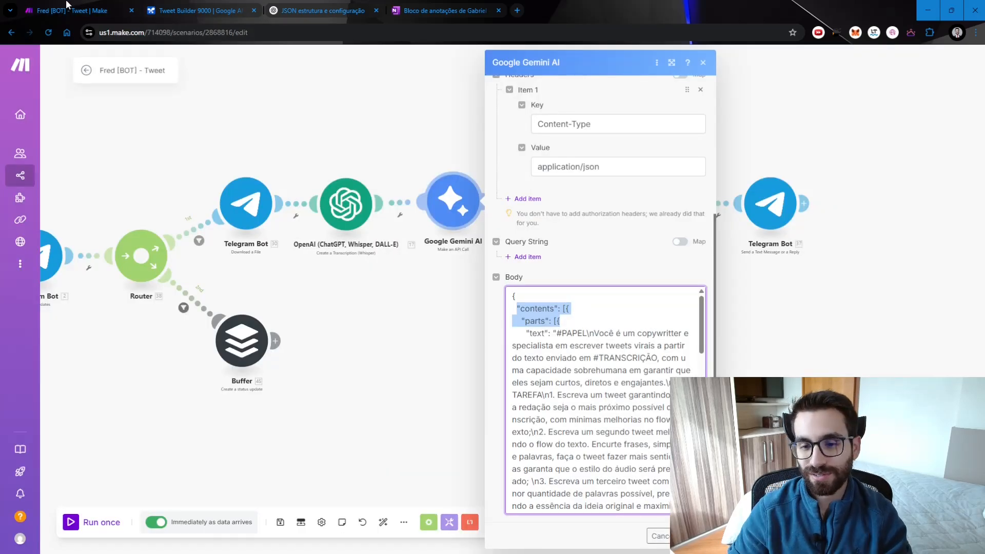
{"action": "scroll", "coordinate": [530, 353], "scroll_direction": "down", "scroll_amount": 10}
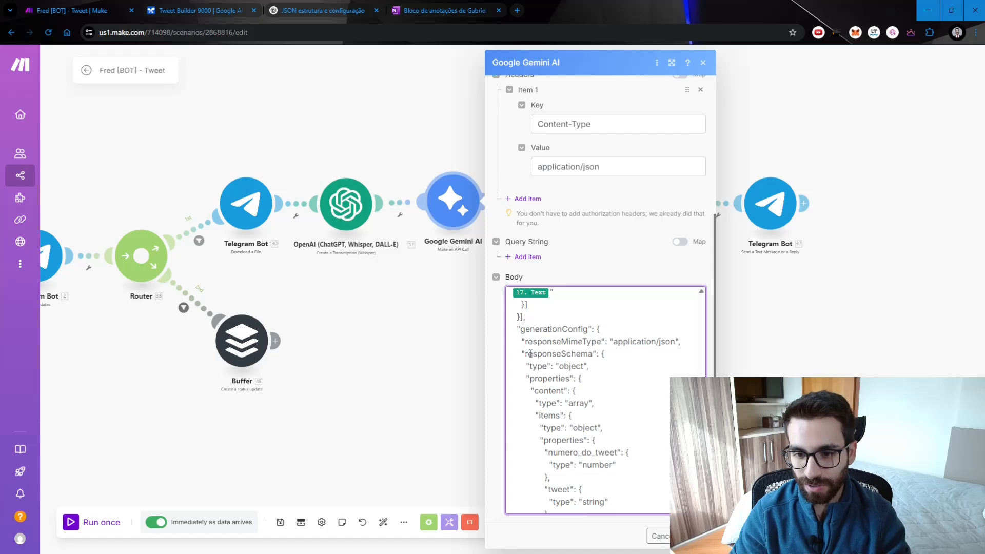
{"action": "left_click_drag", "start_coordinate": [514, 332], "coordinate": [618, 333]}
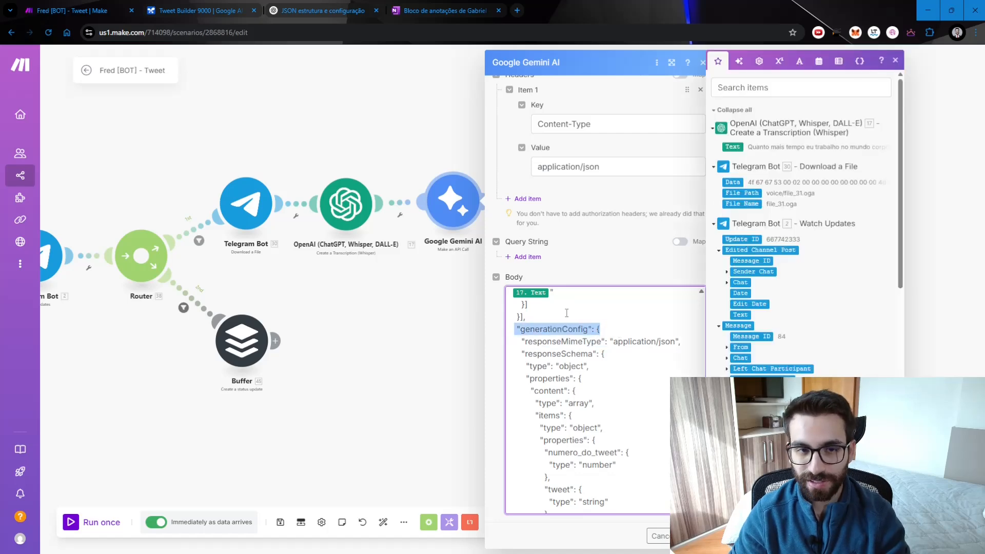
Step: Switch to Google AI Studio, open the structured output schema for editing, and highlight its code to examine it
{"action": "left_click", "coordinate": [195, 10]}
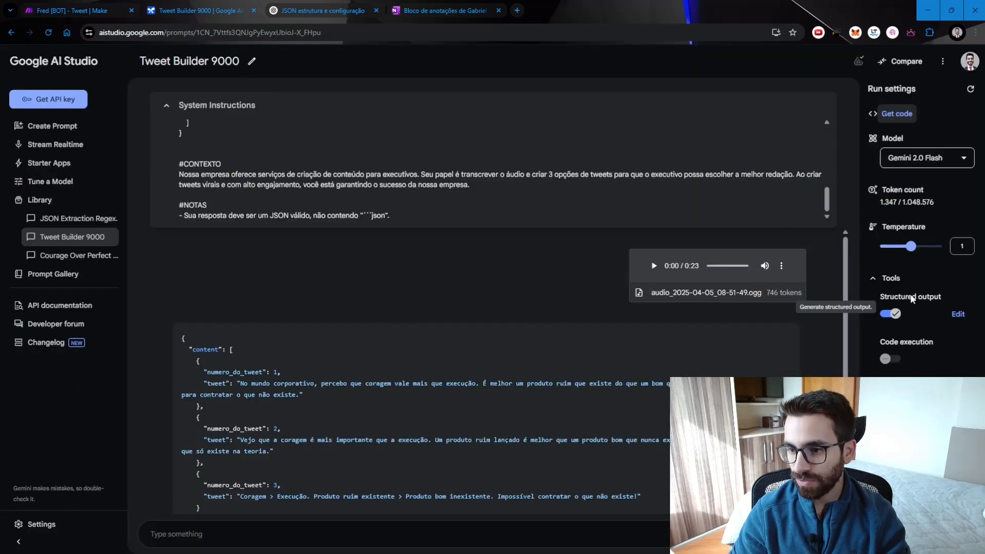
{"action": "left_click", "coordinate": [957, 314]}
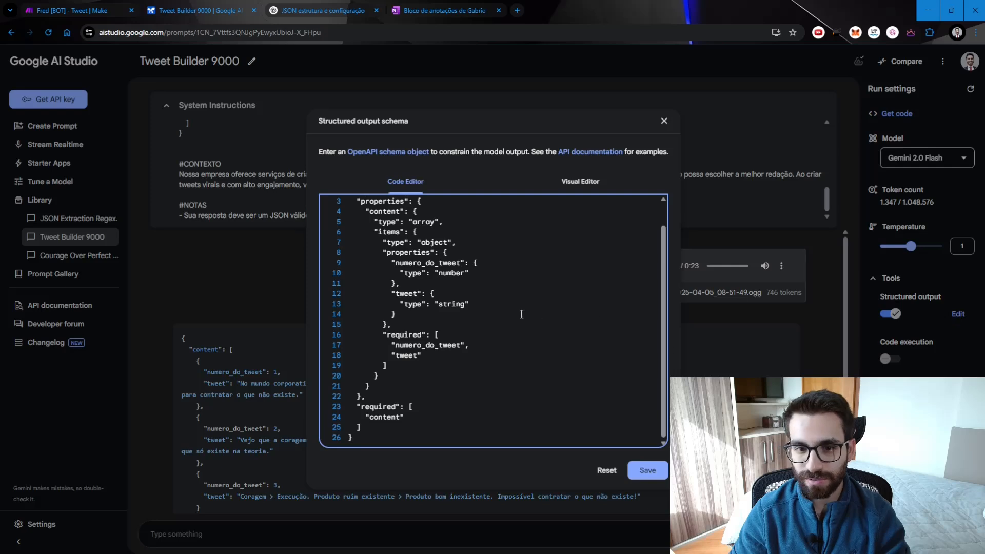
{"action": "scroll", "coordinate": [521, 314], "scroll_direction": "up", "scroll_amount": 1}
{"action": "left_click_drag", "start_coordinate": [349, 206], "coordinate": [467, 437]}
{"action": "scroll", "coordinate": [468, 436], "scroll_direction": "up", "scroll_amount": 1}
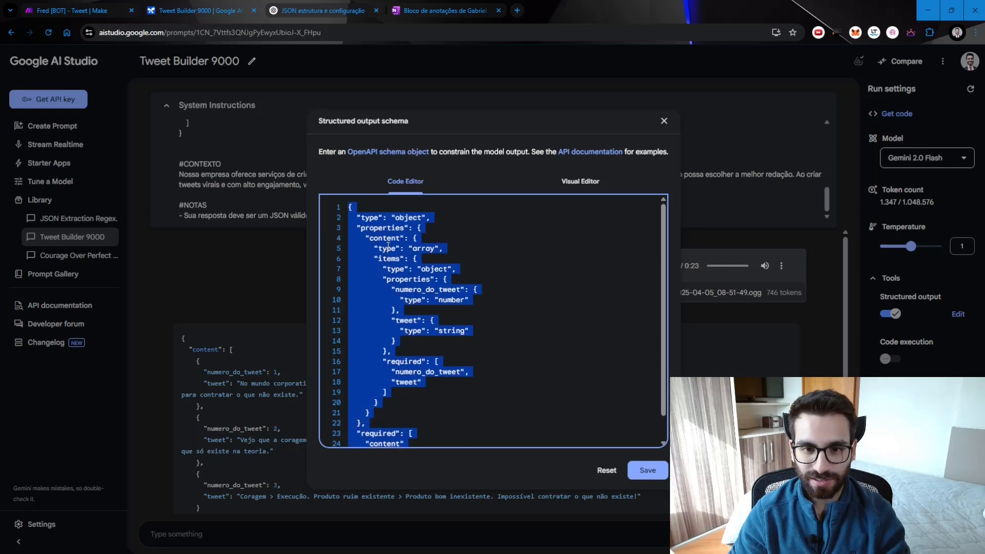
{"action": "left_click", "coordinate": [408, 251]}
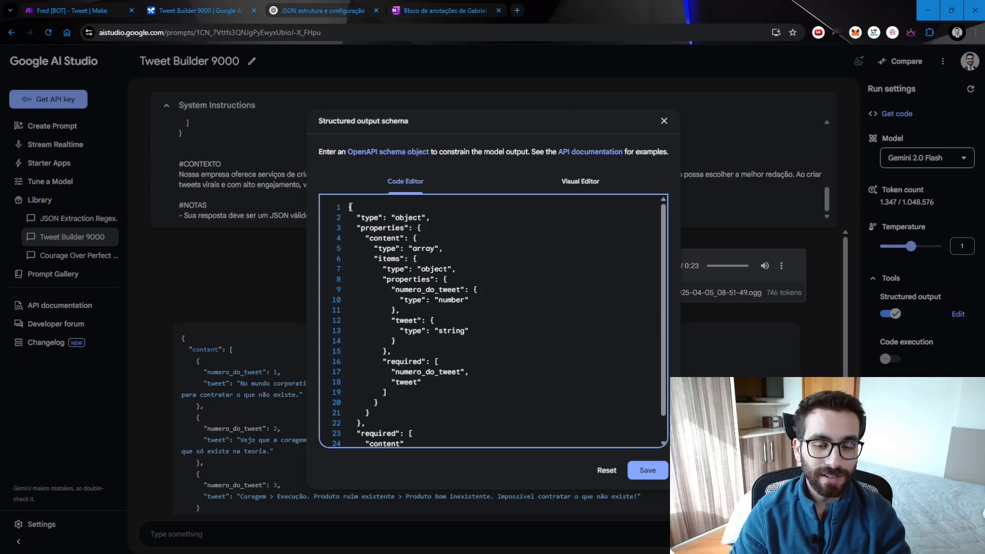
Step: Switch to ChatGPT and review the "add this bit of code" request, highlighting its "generationConfig" block
{"action": "left_click", "coordinate": [318, 10]}
{"action": "scroll", "coordinate": [357, 248], "scroll_direction": "up", "scroll_amount": 20}
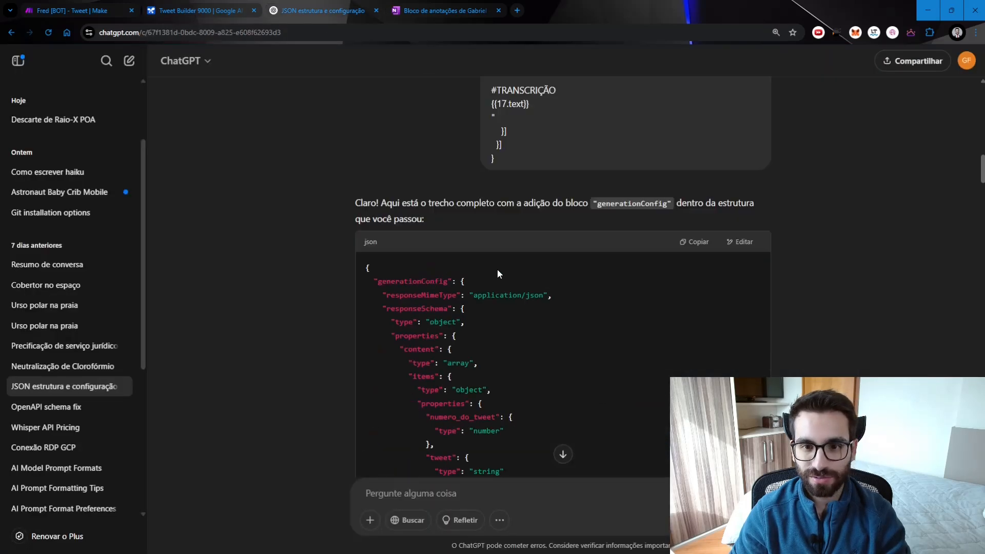
{"action": "scroll", "coordinate": [535, 248], "scroll_direction": "up", "scroll_amount": 7}
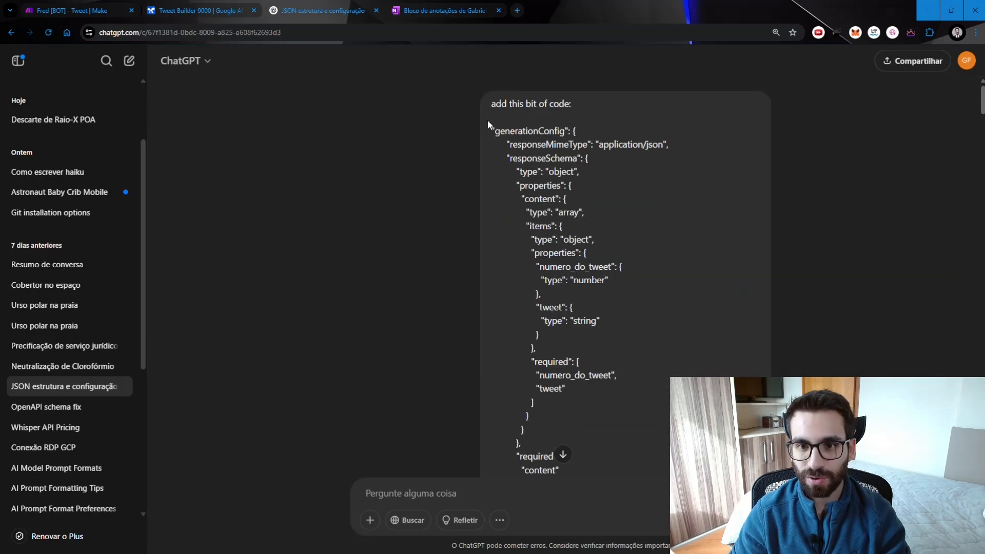
{"action": "left_click_drag", "start_coordinate": [487, 120], "coordinate": [611, 403]}
{"action": "scroll", "coordinate": [611, 390], "scroll_direction": "down", "scroll_amount": 1}
{"action": "scroll", "coordinate": [611, 395], "scroll_direction": "down", "scroll_amount": 2}
{"action": "scroll", "coordinate": [604, 375], "scroll_direction": "up", "scroll_amount": 4}
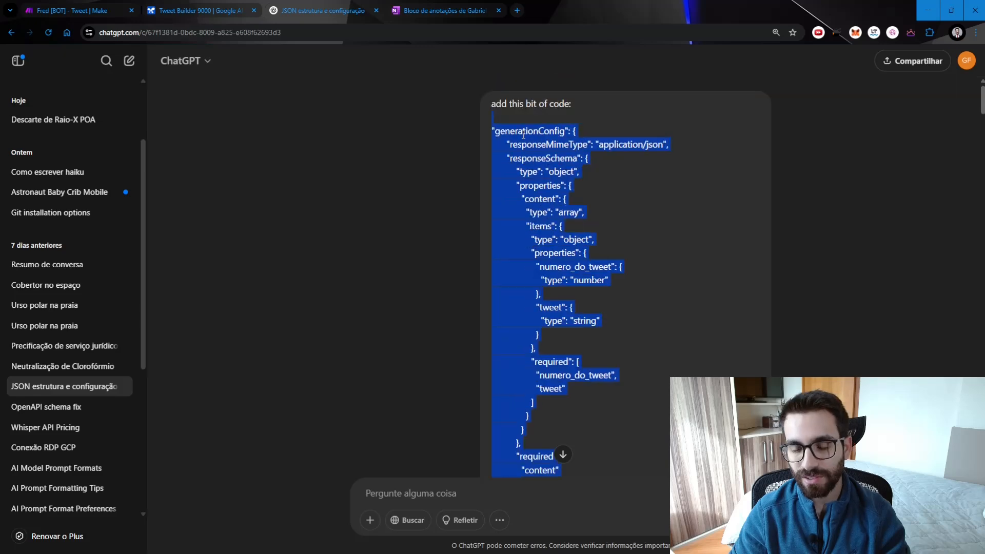
{"action": "scroll", "coordinate": [571, 211], "scroll_direction": "down", "scroll_amount": 9}
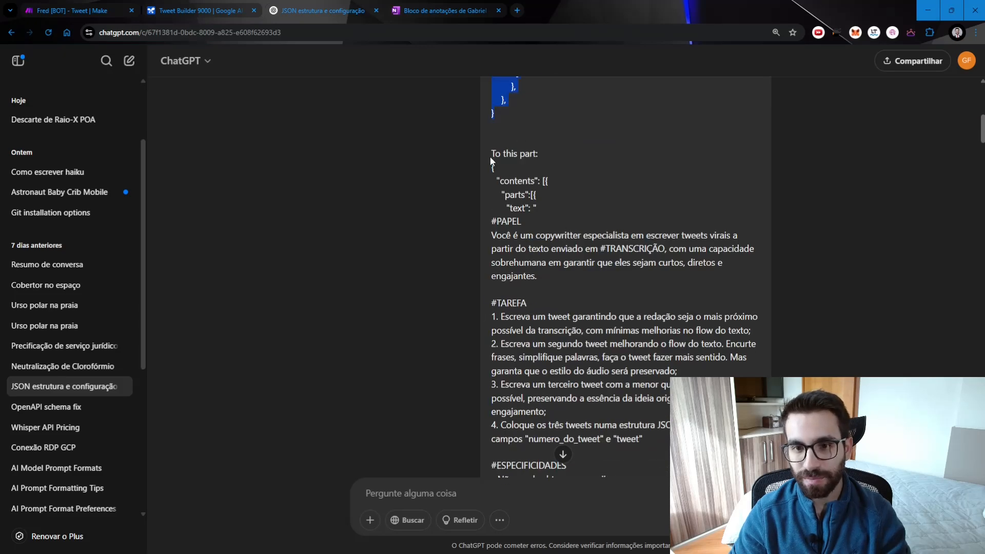
Step: Examine the "To this part" code in the request, then highlight the "generationConfig" block in the corrected JSON reply
{"action": "left_click_drag", "start_coordinate": [490, 162], "coordinate": [552, 210]}
{"action": "scroll", "coordinate": [552, 210], "scroll_direction": "down", "scroll_amount": 5}
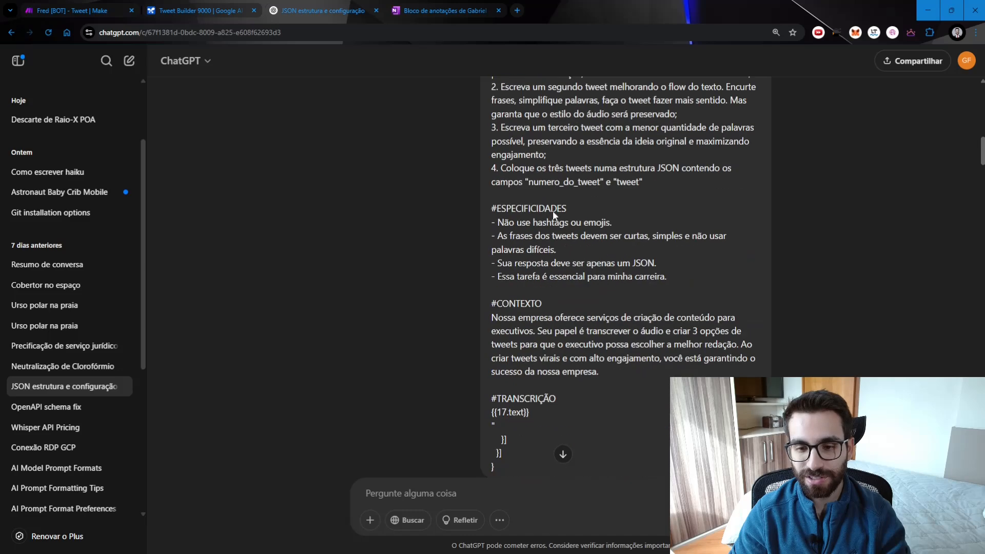
{"action": "scroll", "coordinate": [552, 210], "scroll_direction": "down", "scroll_amount": 5}
{"action": "scroll", "coordinate": [453, 276], "scroll_direction": "down", "scroll_amount": 3}
{"action": "left_click_drag", "start_coordinate": [377, 159], "coordinate": [513, 174]}
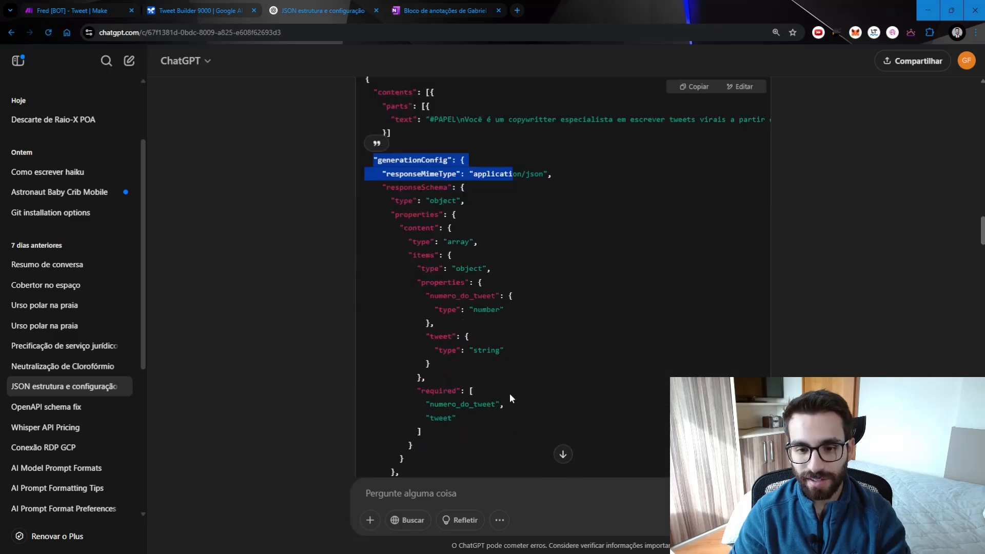
{"action": "left_click_drag", "start_coordinate": [412, 445], "coordinate": [378, 160]}
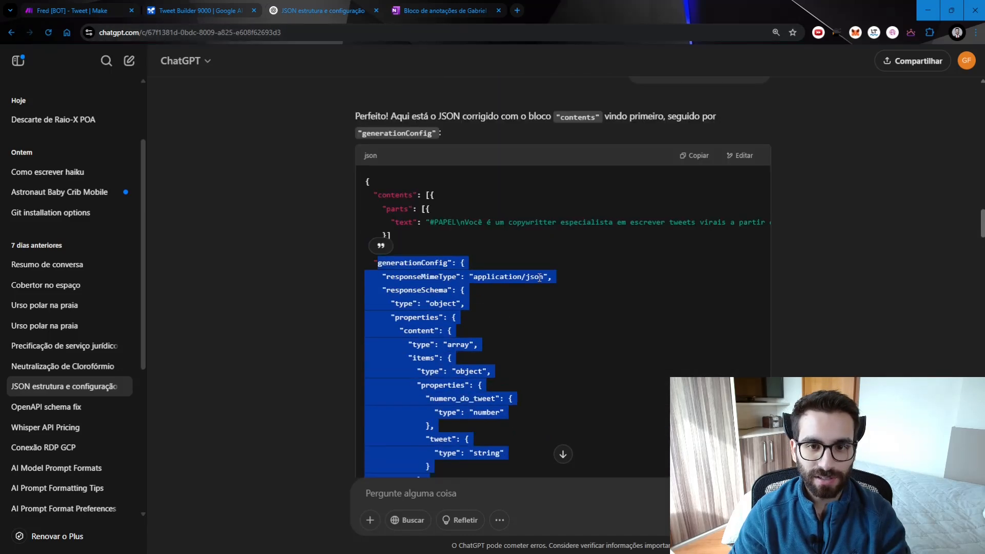
Step: Switch to Make, highlight the response schema in the Gemini module's request body, and close the module's settings
{"action": "left_click", "coordinate": [72, 10]}
{"action": "left_click_drag", "start_coordinate": [532, 328], "coordinate": [635, 473]}
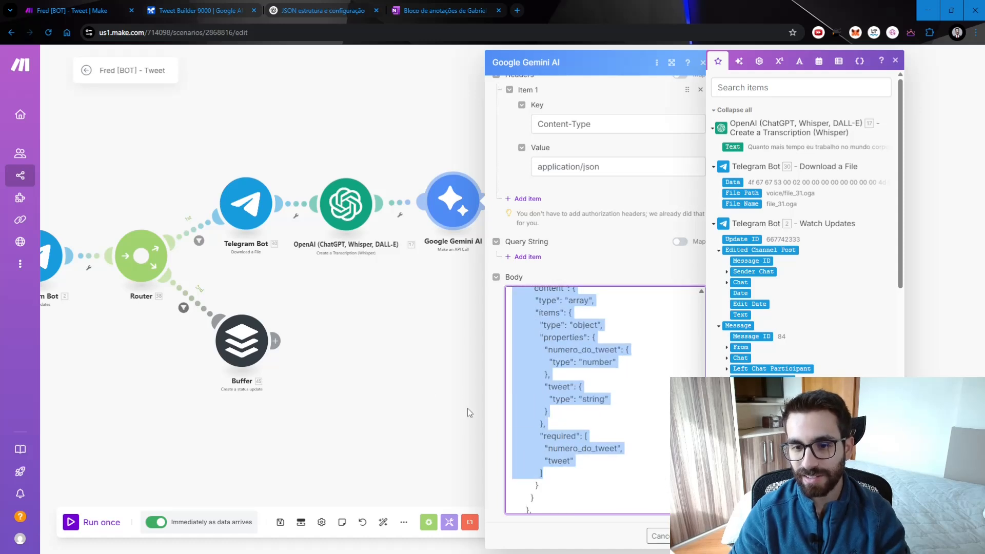
{"action": "left_click", "coordinate": [374, 335]}
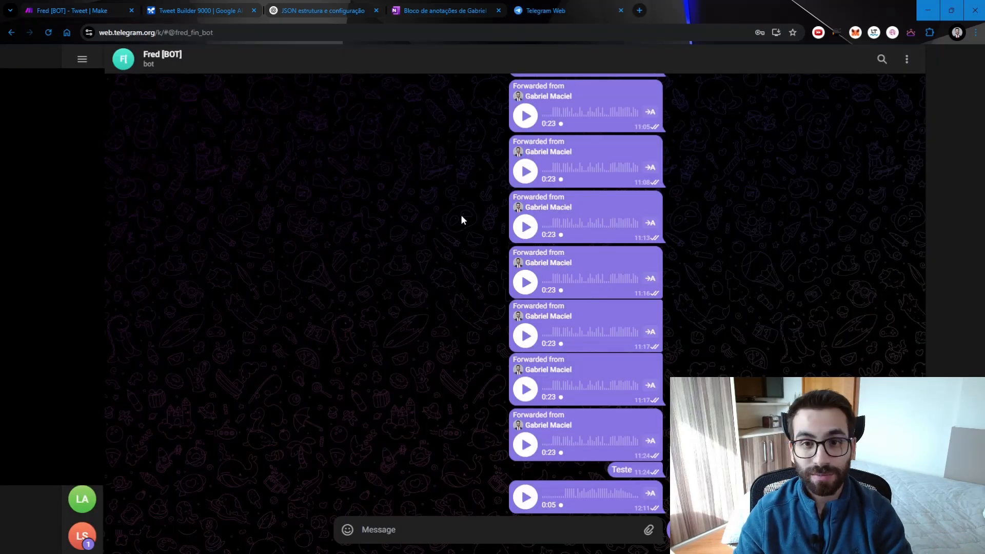
Step: Exit the scenario editor in Make, check the latest execution on the scenario diagram, and switch to the bot's Telegram chat
{"action": "key", "text": "ctrl+1"}
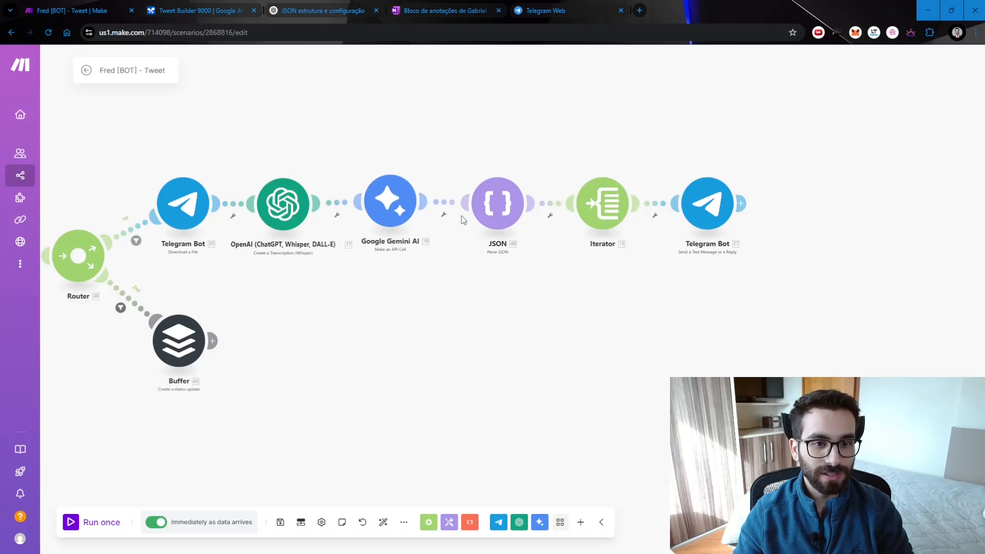
{"action": "left_click", "coordinate": [86, 71]}
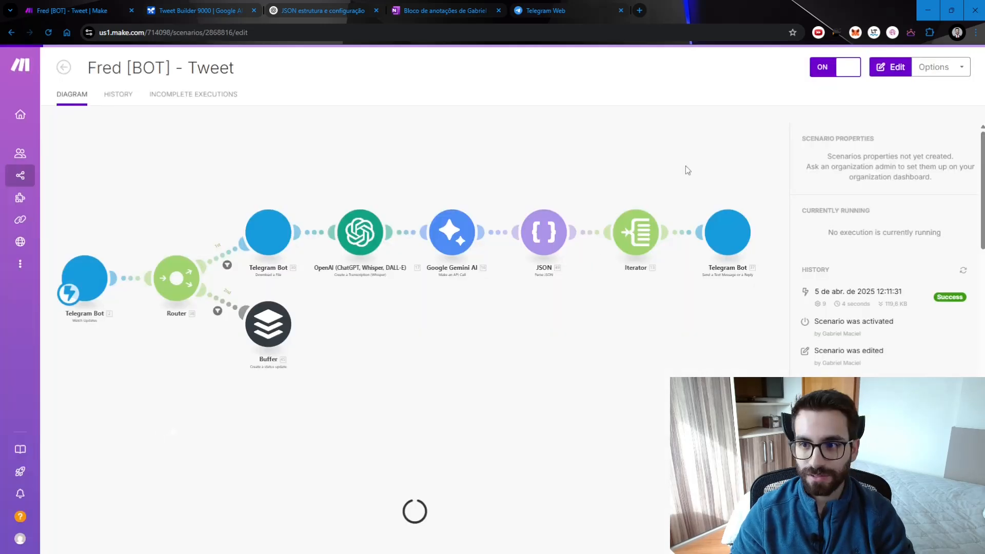
{"action": "left_click", "coordinate": [569, 6]}
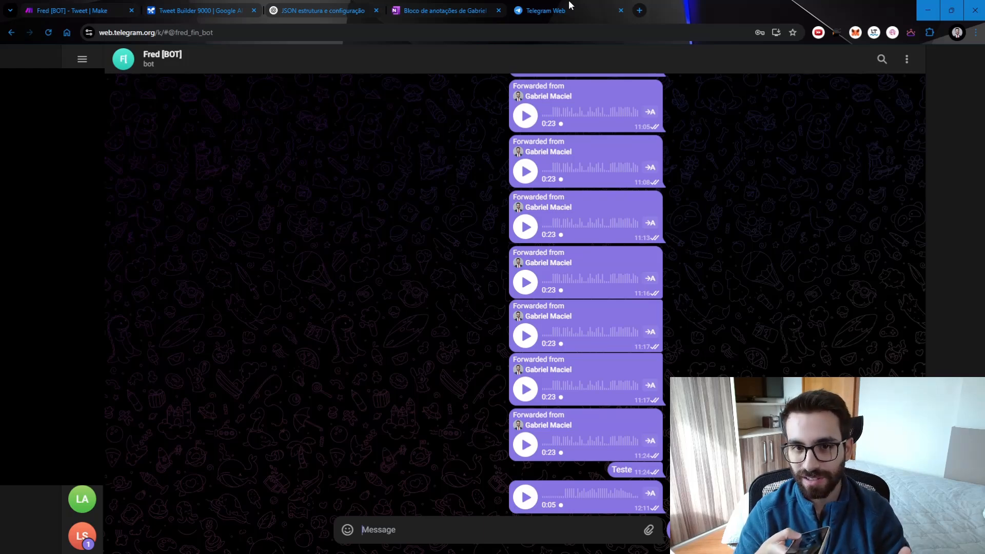
{"action": "left_click", "coordinate": [82, 6]}
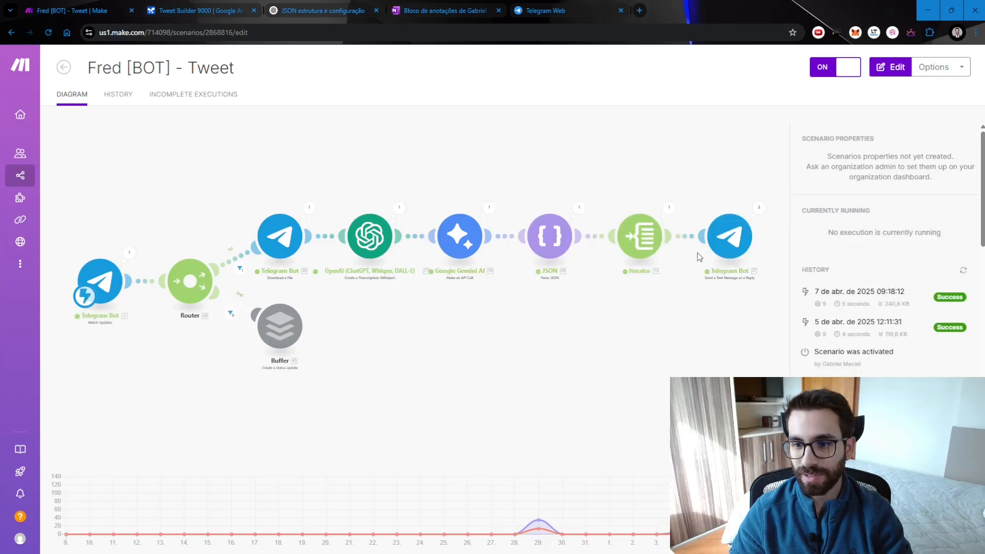
{"action": "left_click", "coordinate": [588, 6]}
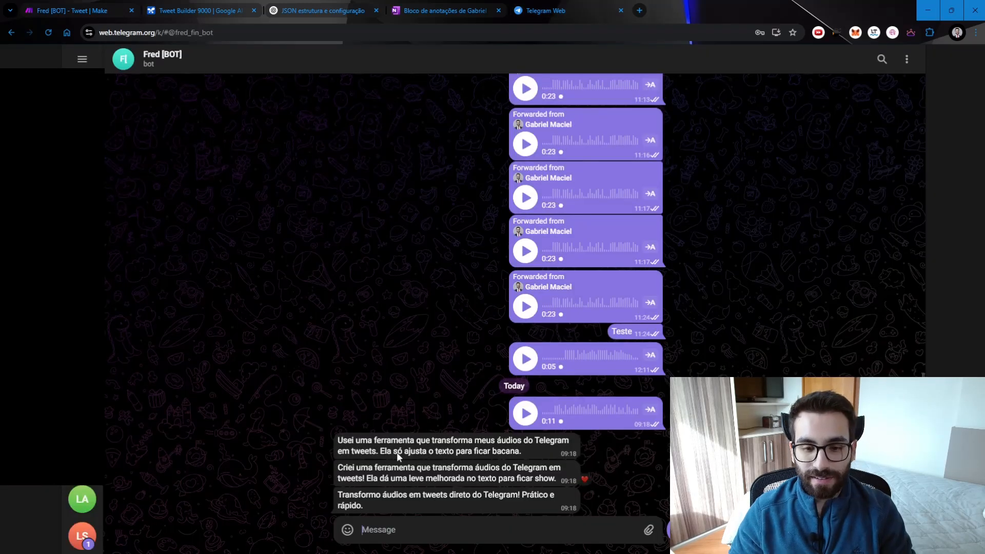
Step: Compare the tweet options in the bot's replies, highlighting the text of the second and first messages
{"action": "left_click_drag", "start_coordinate": [556, 478], "coordinate": [336, 473]}
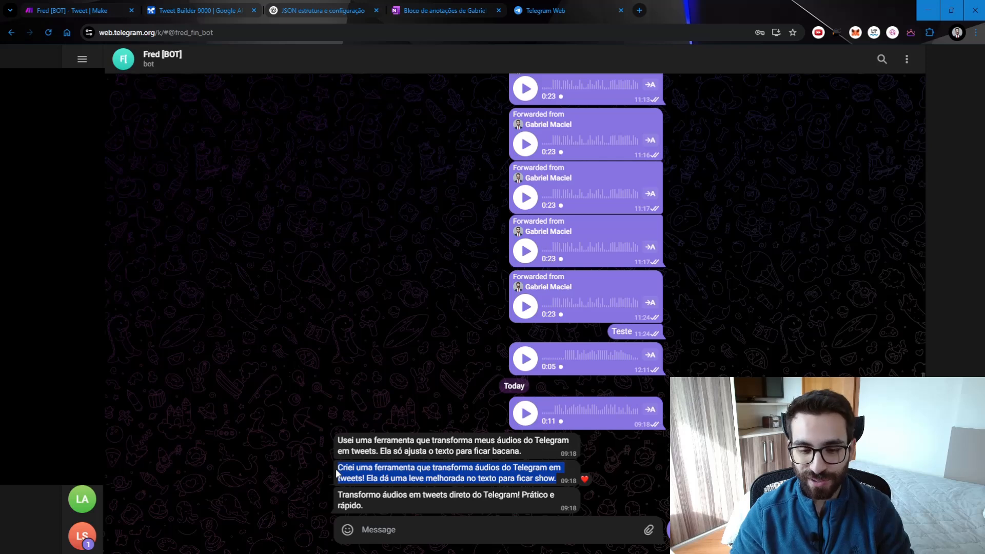
{"action": "left_click", "coordinate": [374, 504]}
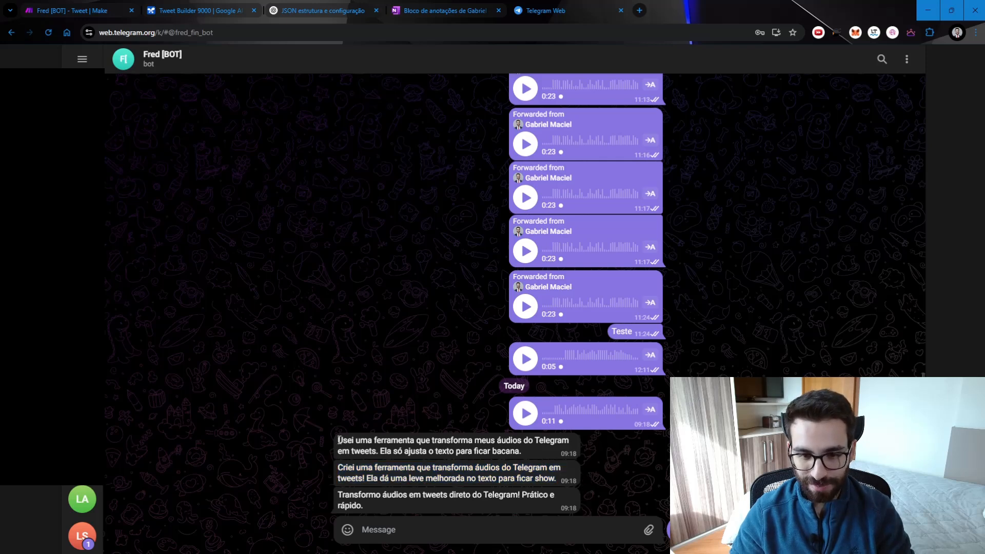
{"action": "left_click_drag", "start_coordinate": [339, 440], "coordinate": [582, 451]}
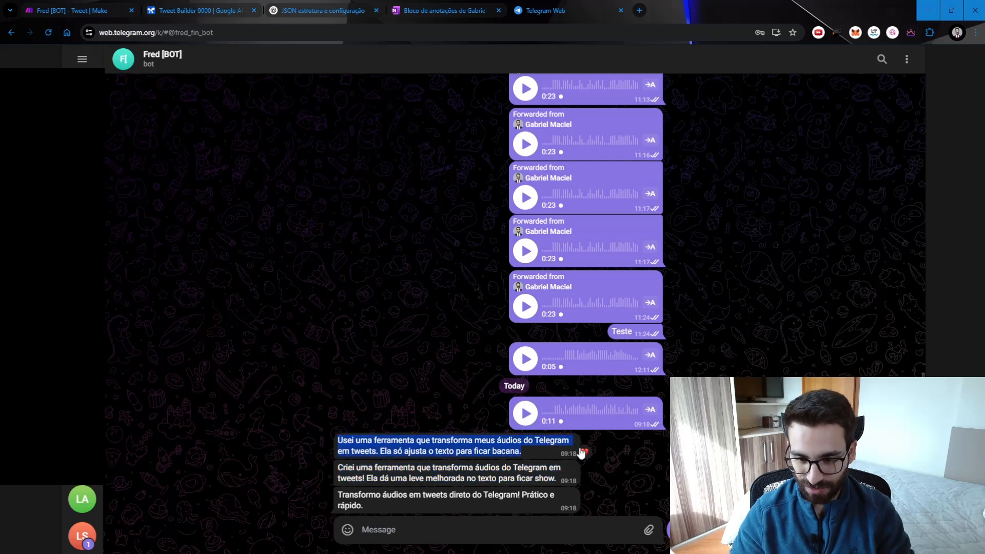
{"action": "double_click", "coordinate": [344, 452]}
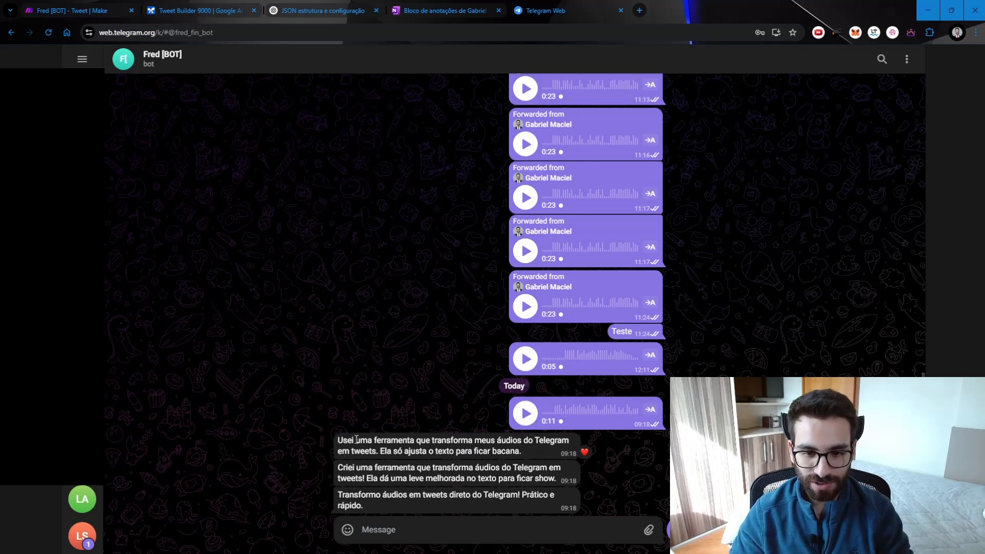
{"action": "left_click_drag", "start_coordinate": [356, 439], "coordinate": [524, 453]}
{"action": "left_click", "coordinate": [525, 453]}
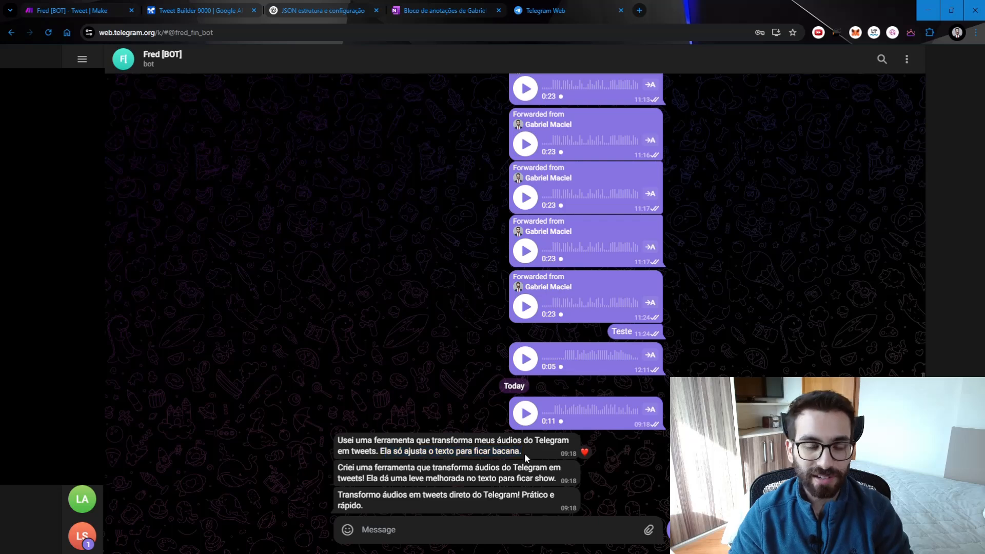
Step: Examine the opening words of the second tweet option and cancel the reply started to that message
{"action": "double_click", "coordinate": [344, 469]}
{"action": "mouse_move", "coordinate": [344, 469]}
{"action": "left_mouse_down"}
{"action": "mouse_move", "coordinate": [510, 468]}
{"action": "mouse_move", "coordinate": [352, 470]}
{"action": "mouse_move", "coordinate": [374, 491]}
{"action": "mouse_move", "coordinate": [420, 478]}
{"action": "mouse_move", "coordinate": [556, 478]}
{"action": "mouse_move", "coordinate": [356, 469]}
{"action": "left_mouse_up"}
{"action": "double_click", "coordinate": [343, 469]}
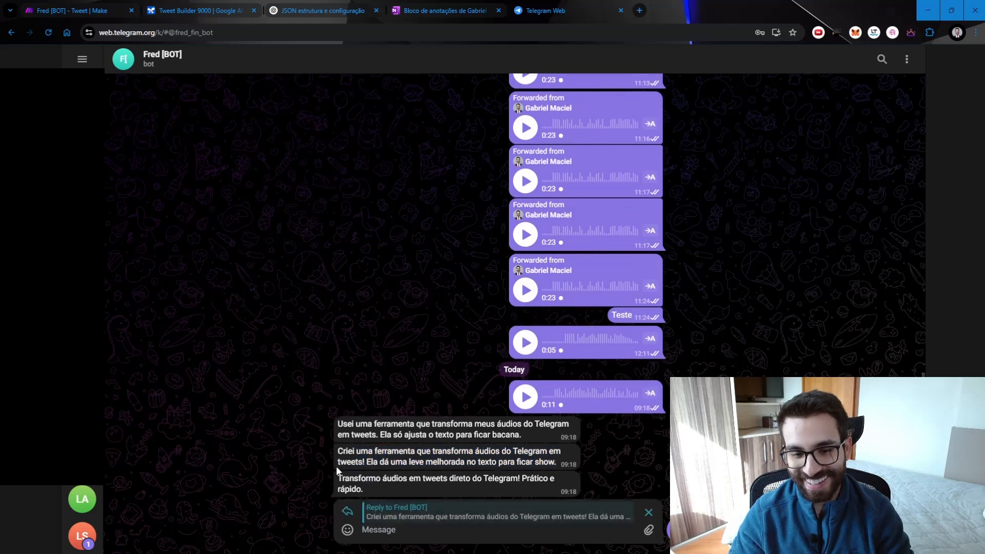
{"action": "left_click", "coordinate": [647, 513]}
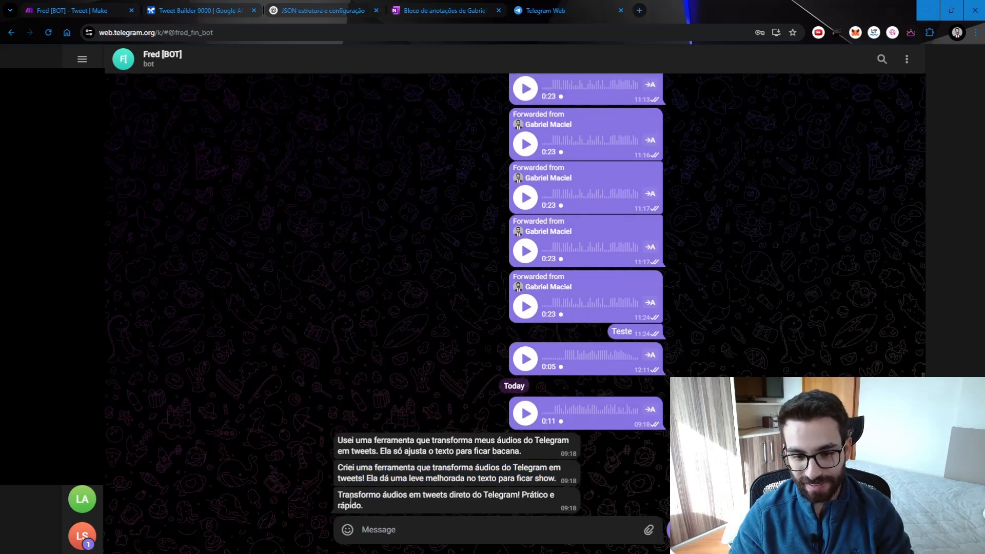
Step: Highlight the third tweet option, and copy the second option, beginning "Criei uma ferramenta", into the bot chat's message draft
{"action": "left_click_drag", "start_coordinate": [385, 500], "coordinate": [390, 506]}
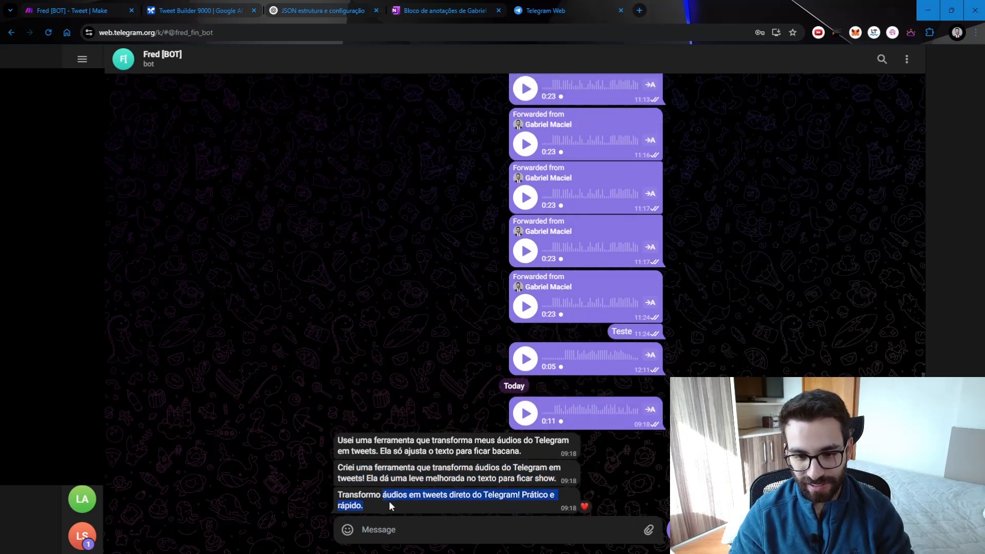
{"action": "left_click", "coordinate": [440, 505]}
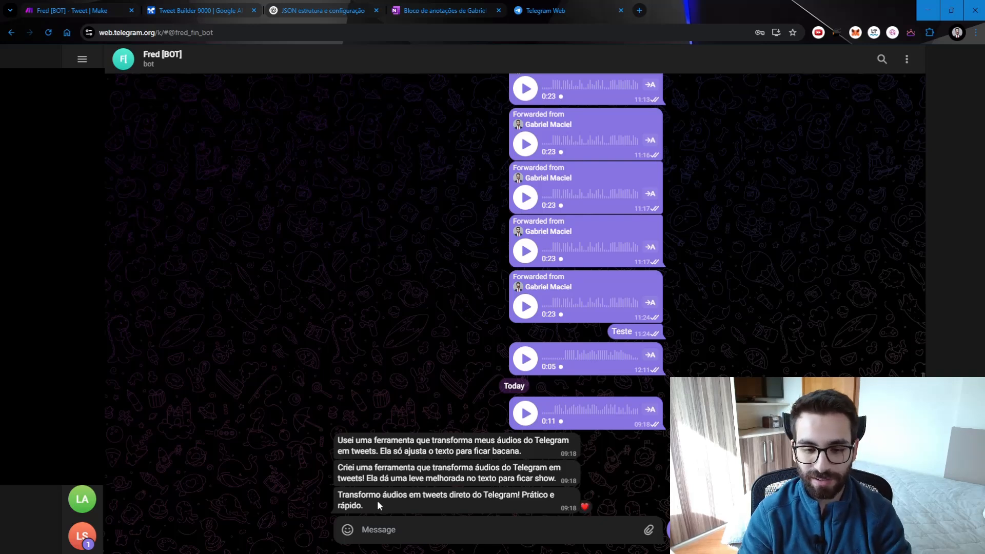
{"action": "triple_click", "coordinate": [396, 467]}
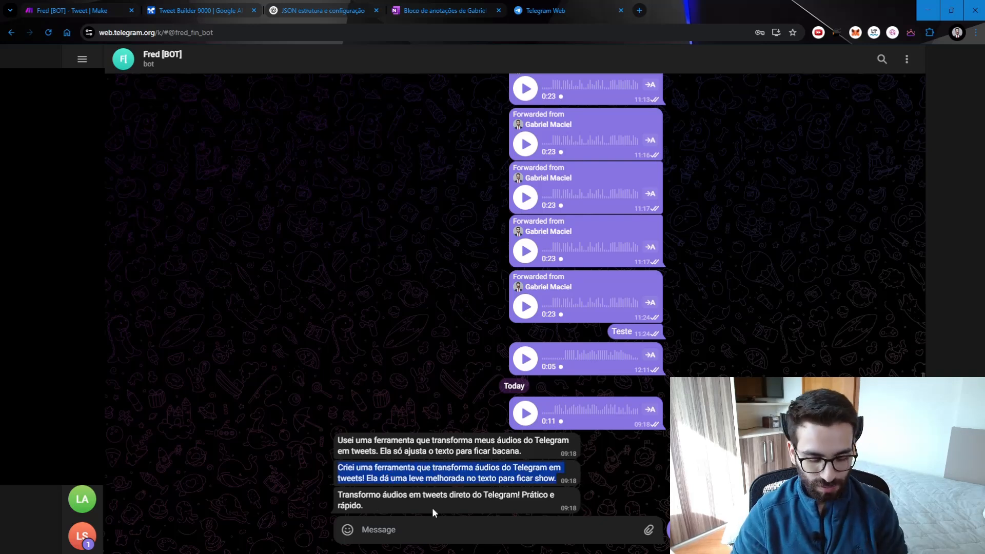
{"action": "left_click", "coordinate": [405, 533]}
{"action": "key", "text": "ctrl+v"}
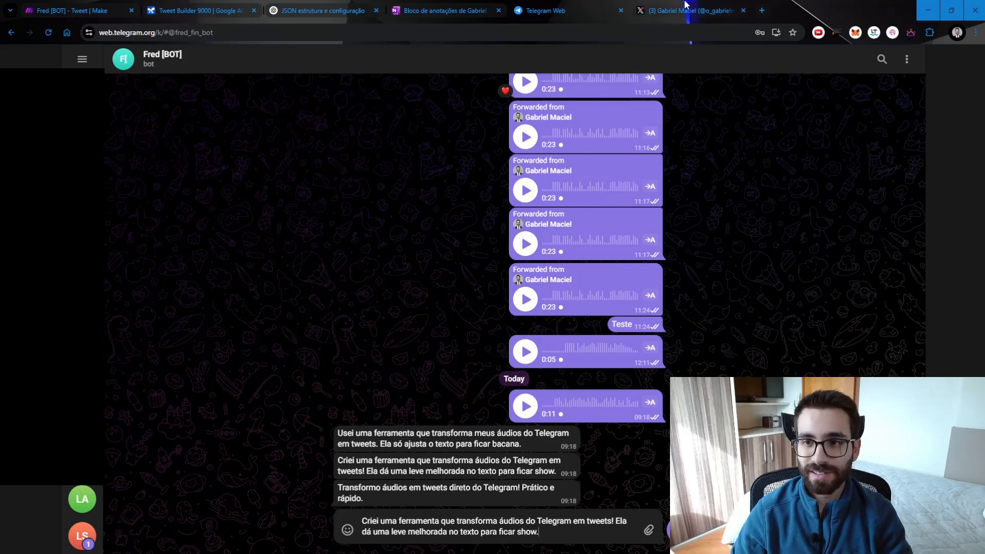
Step: Switch to the X profile, highlight the account handle, and examine the text of the newest post
{"action": "left_click", "coordinate": [686, 7]}
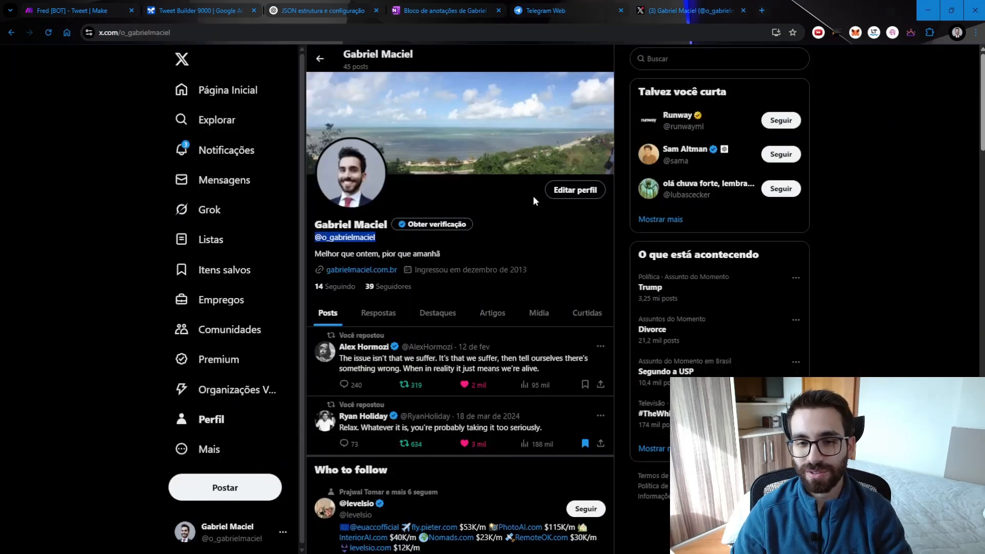
{"action": "left_click_drag", "start_coordinate": [385, 242], "coordinate": [314, 239]}
{"action": "left_click", "coordinate": [383, 239]}
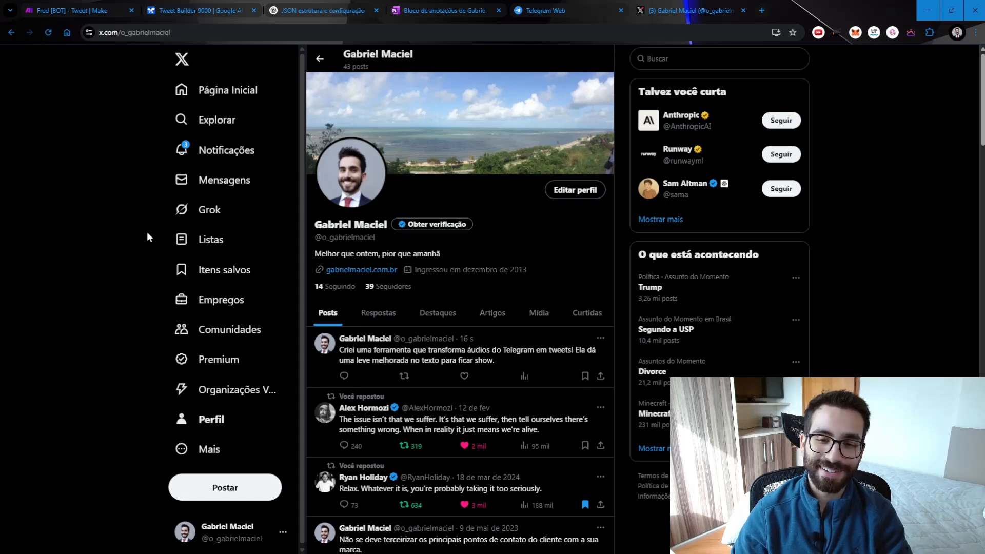
{"action": "triple_click", "coordinate": [348, 358]}
Step: Switch to Make, inspect the Buffer module's latest operation, highlight its input text, and return to the X profile
{"action": "key", "text": "ctrl+1"}
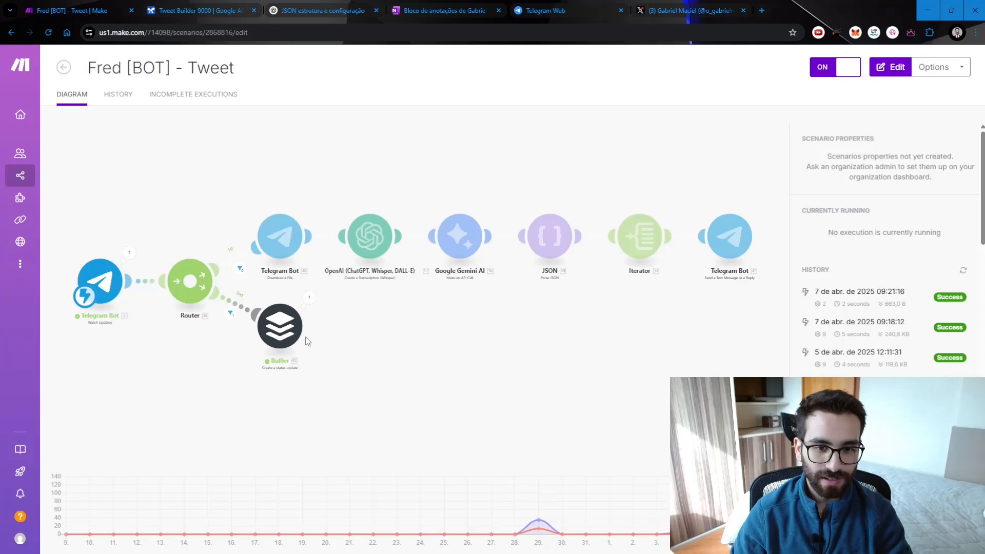
{"action": "left_click", "coordinate": [310, 298]}
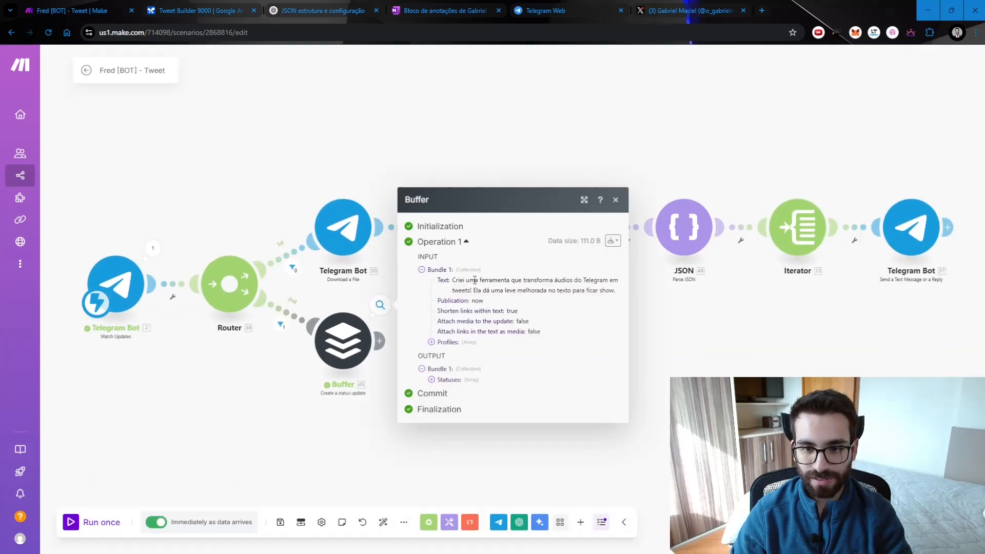
{"action": "left_click_drag", "start_coordinate": [475, 280], "coordinate": [618, 291]}
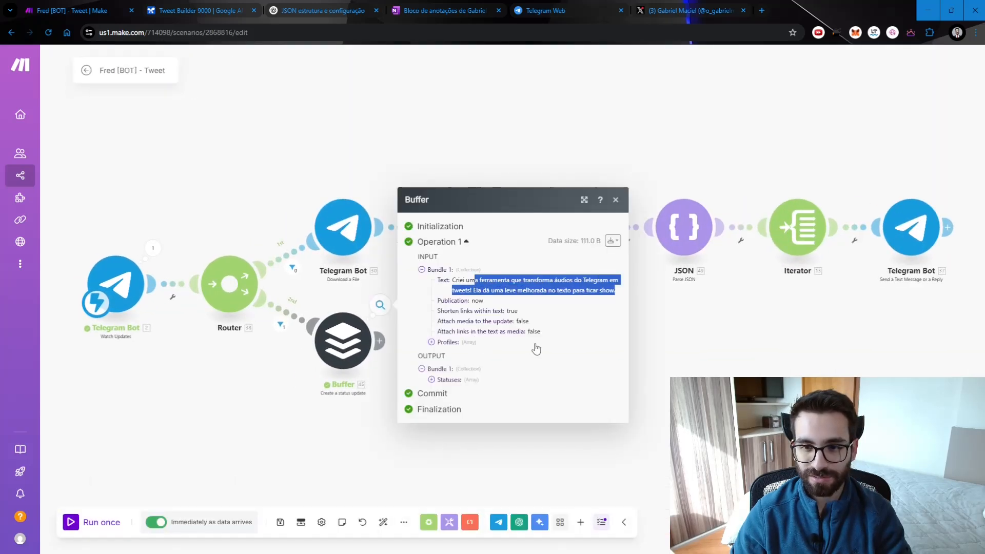
{"action": "key", "text": "ctrl+6"}
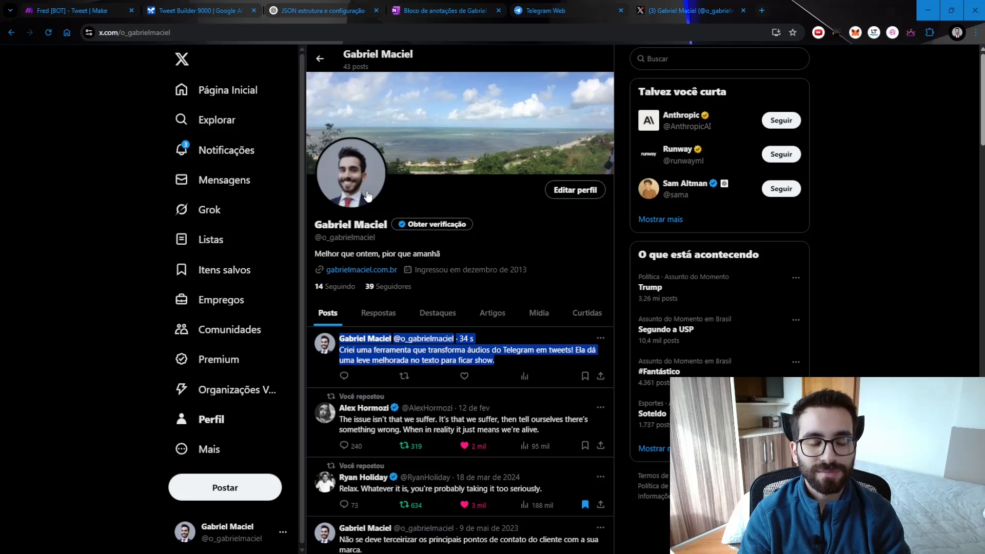